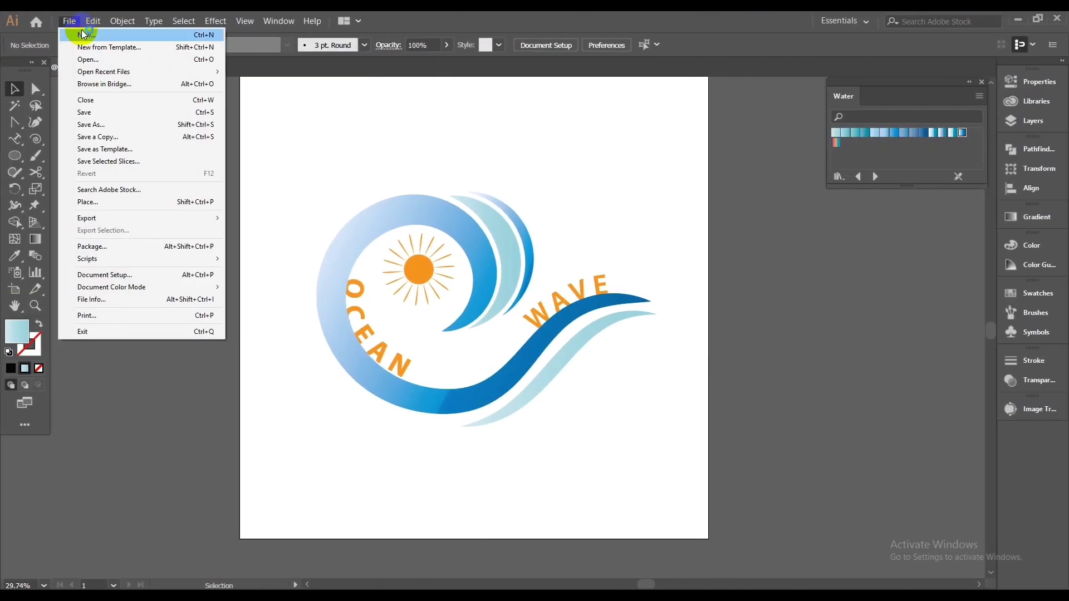
# Step: Create a new 2000 × 2000 px document with CMYK Color mode enabled in Advanced Options
pyautogui.click(82, 34)
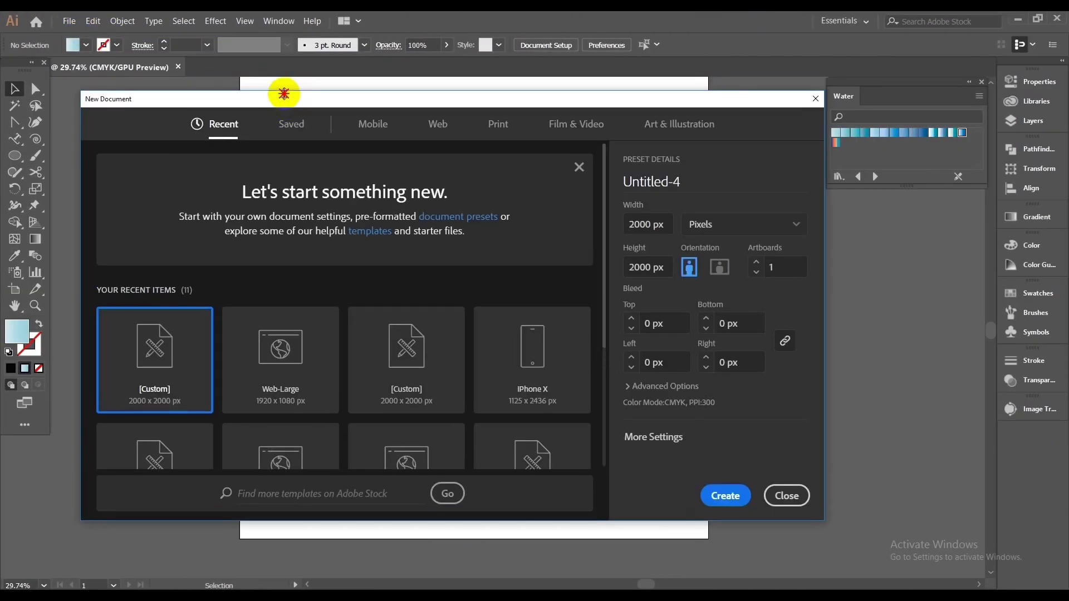
pyautogui.moveTo(284, 94); pyautogui.dragTo(284, 83)
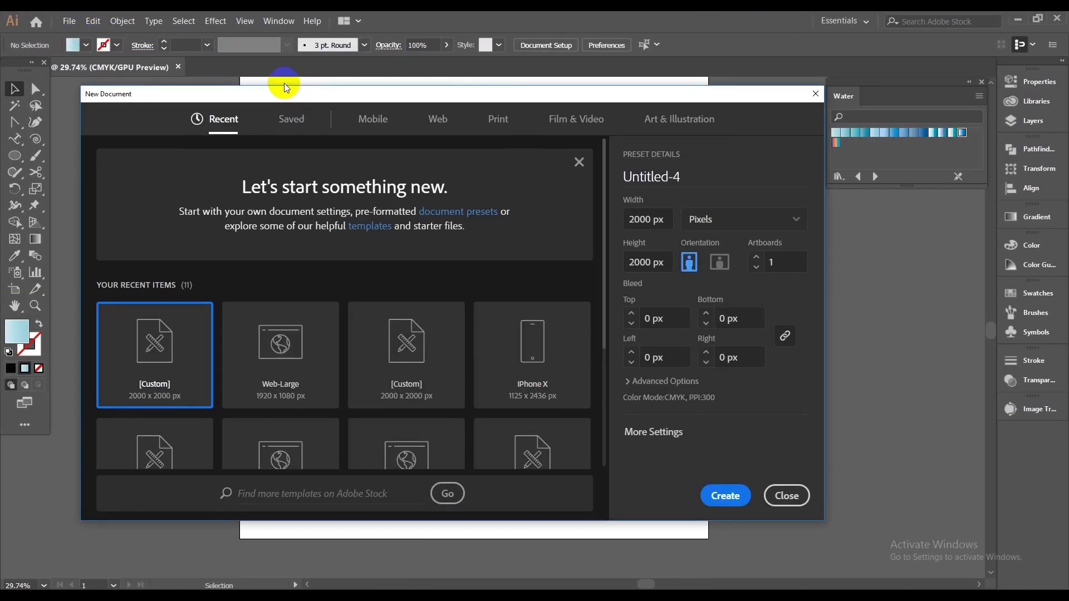
pyautogui.click(680, 383)
pyautogui.scroll(2, 691, 390)
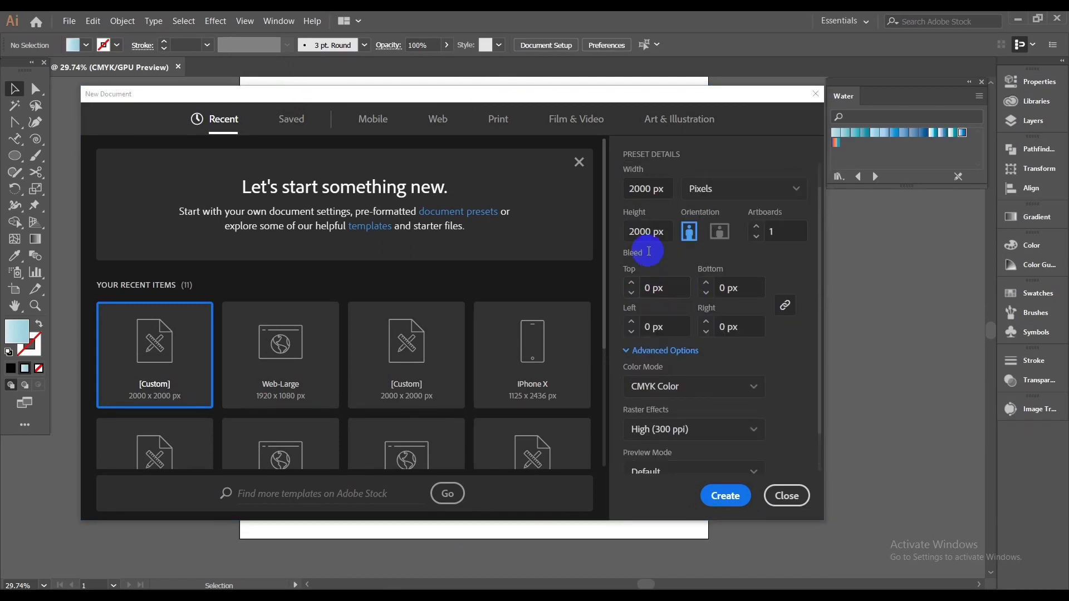
pyautogui.scroll(-2, 651, 353)
pyautogui.click(713, 497)
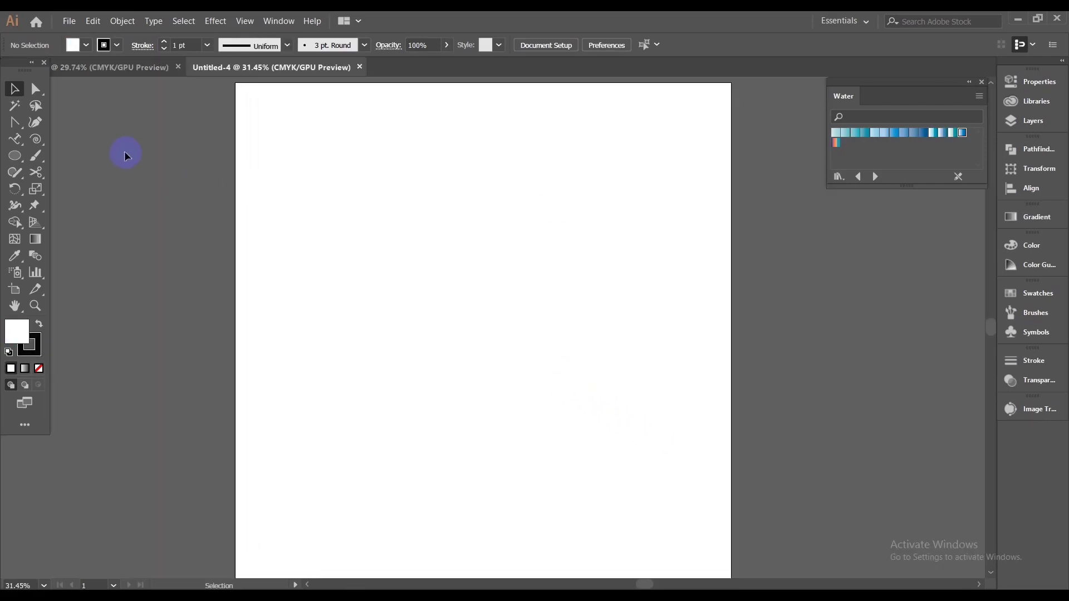
# Step: Draw a large spiral across the artboard with the Spiral Tool and a 4 pt stroke
pyautogui.click(32, 139)
pyautogui.click(102, 172)
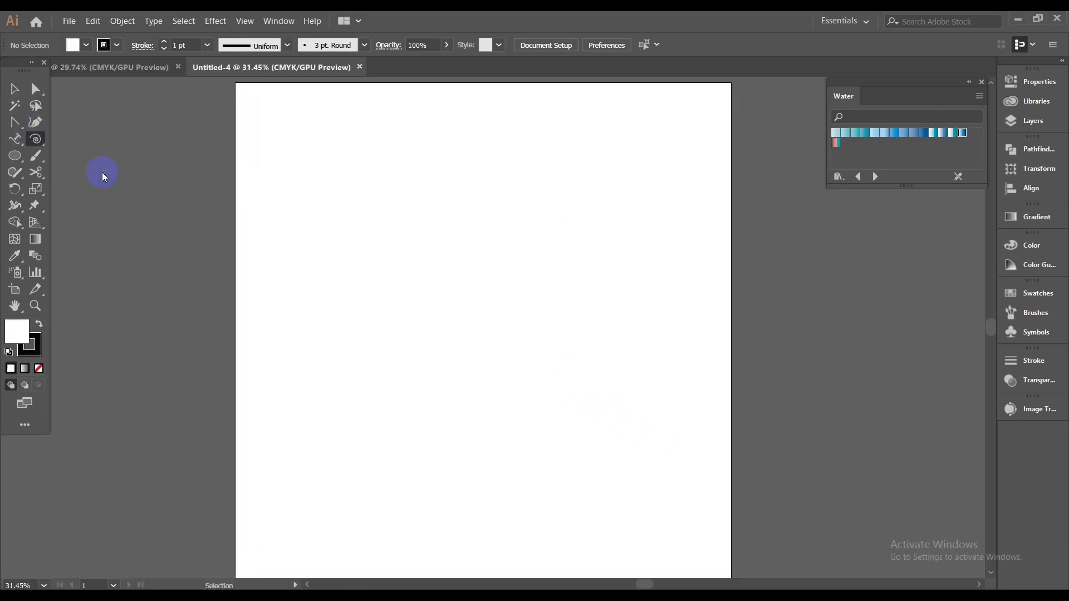
pyautogui.moveTo(445, 266); pyautogui.dragTo(604, 242)
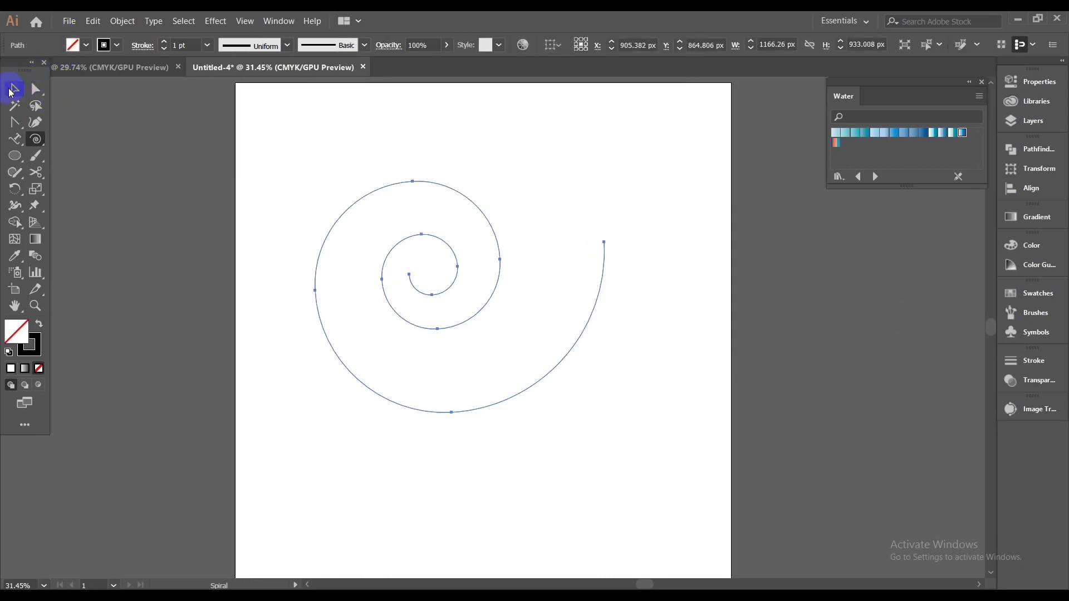
pyautogui.press('Up')
pyautogui.press('Up')
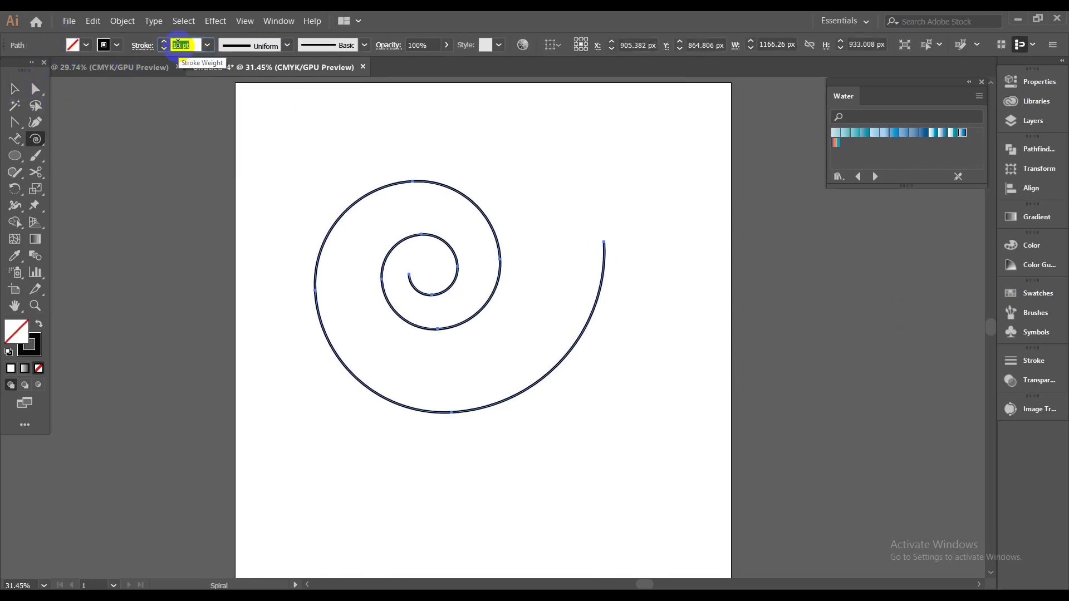
pyautogui.press('Down')
pyautogui.press('Down')
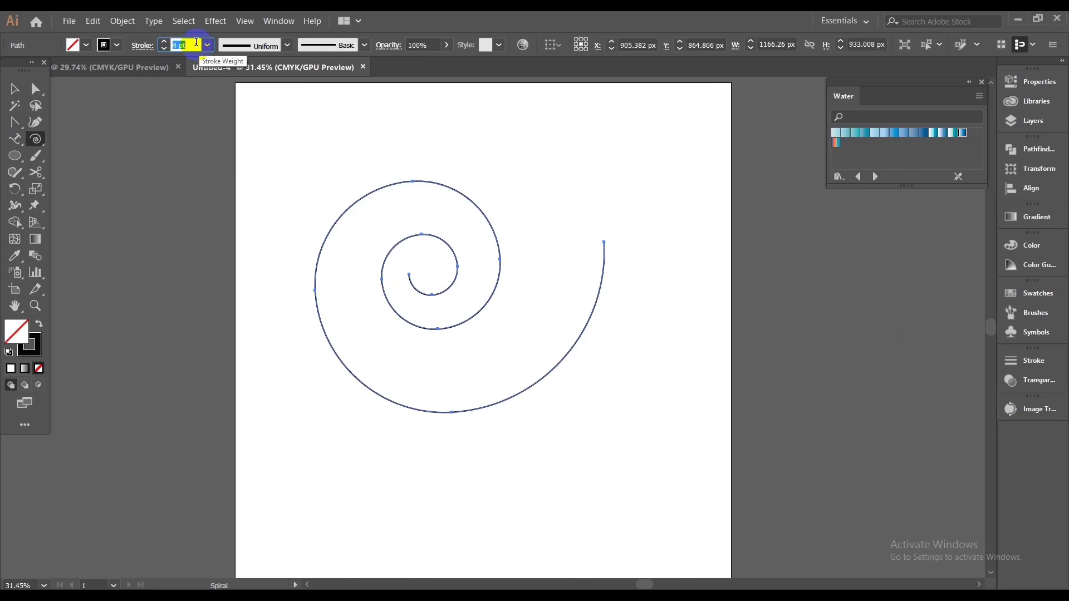
pyautogui.click(34, 341)
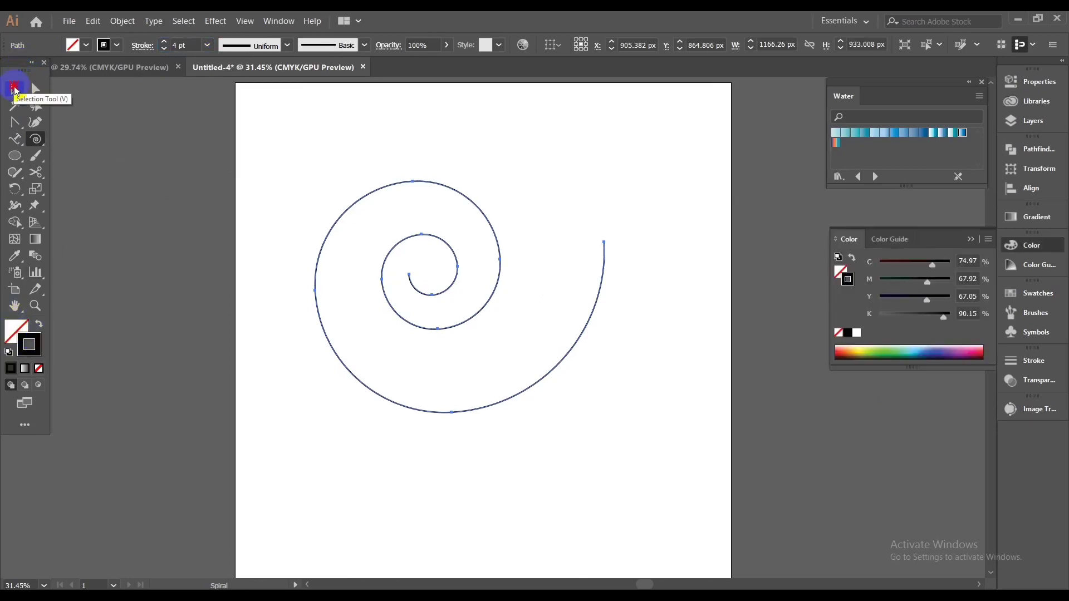
# Step: Select the spiral with the Selection Tool and zoom in on it
pyautogui.click(15, 88)
pyautogui.click(590, 342)
pyautogui.scroll(1, 616, 353)
pyautogui.scroll(1, 572, 368)
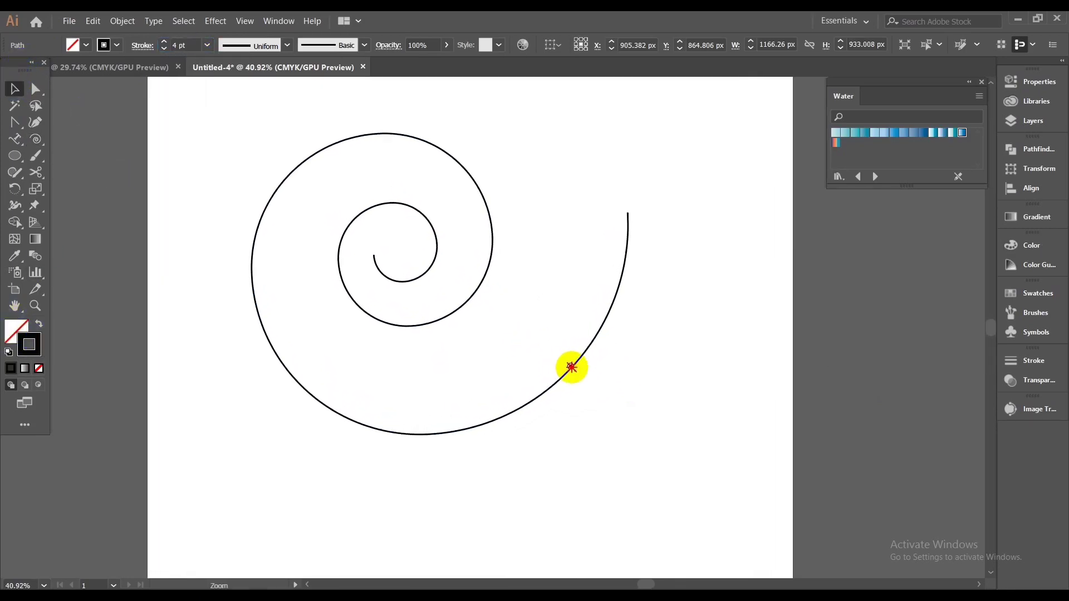
pyautogui.scroll(1, 572, 368)
pyautogui.hotkey('ctrl', 'a')
pyautogui.scroll(-1, 541, 375)
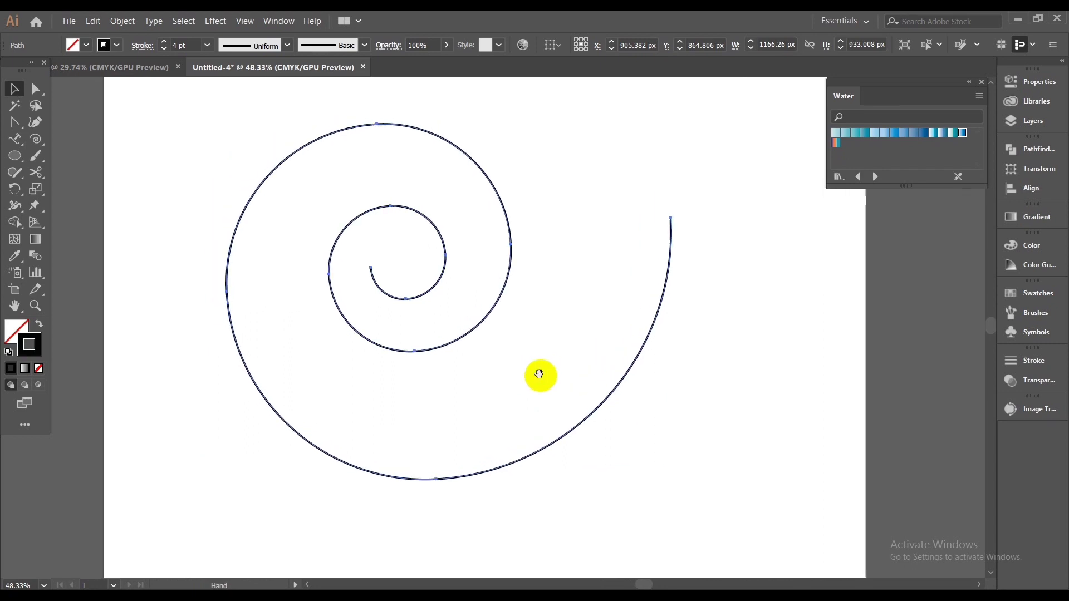
pyautogui.click(176, 181)
pyautogui.click(582, 442)
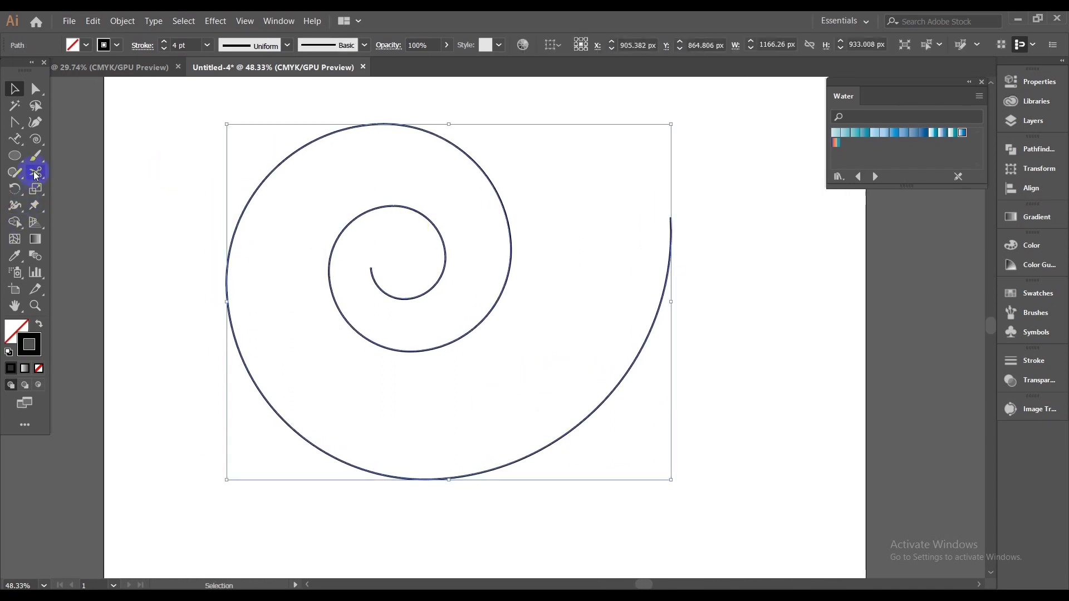
# Step: Cut the spiral below its inner coil with the Scissors Tool and delete the inner piece
pyautogui.moveTo(37, 175); pyautogui.dragTo(122, 191)
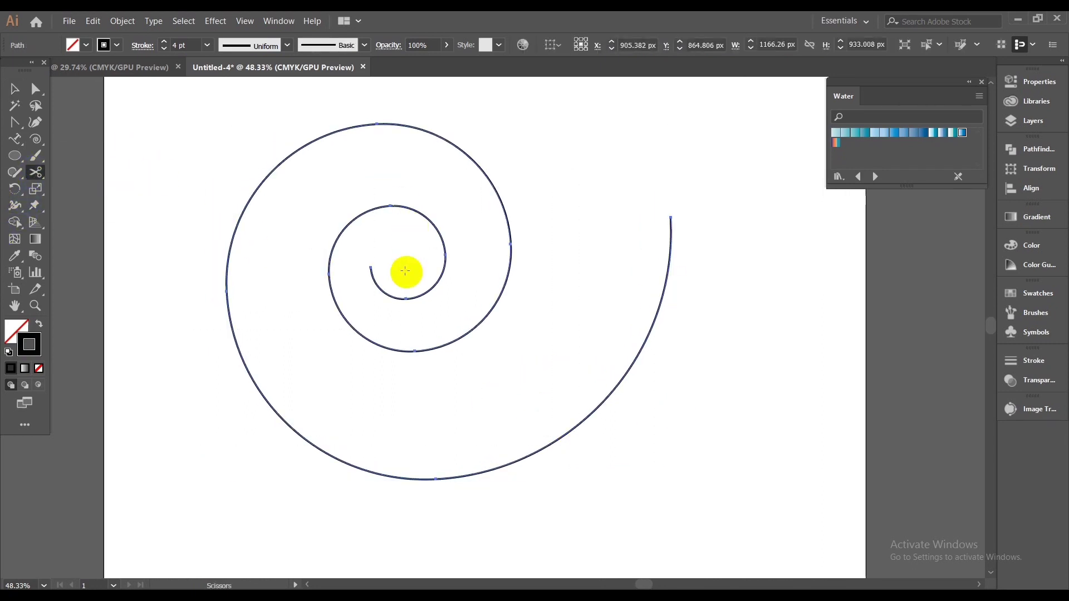
pyautogui.click(414, 351)
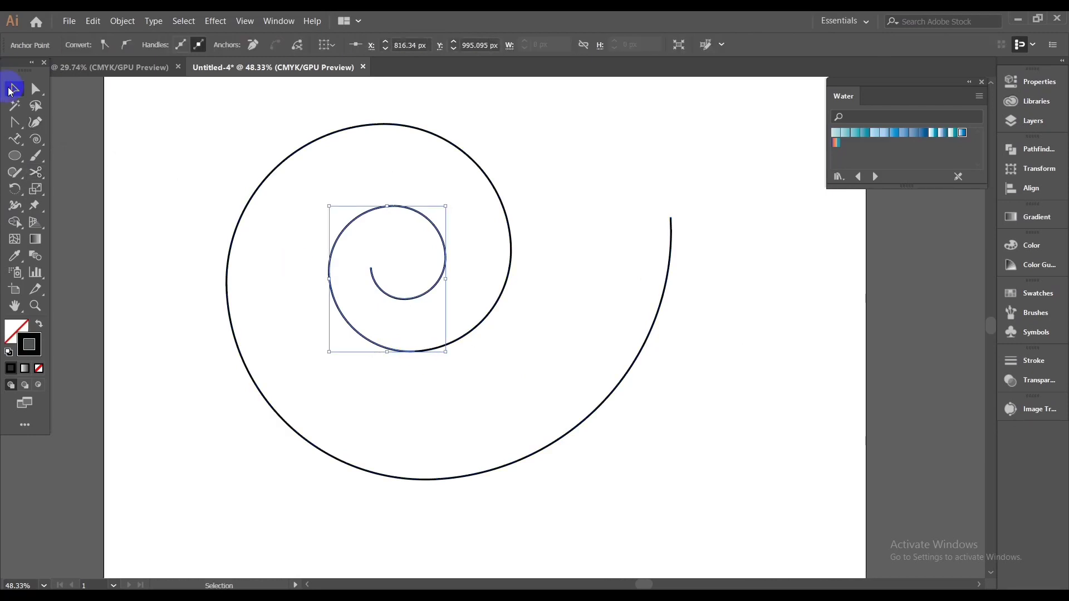
pyautogui.click(310, 207)
pyautogui.click(328, 240)
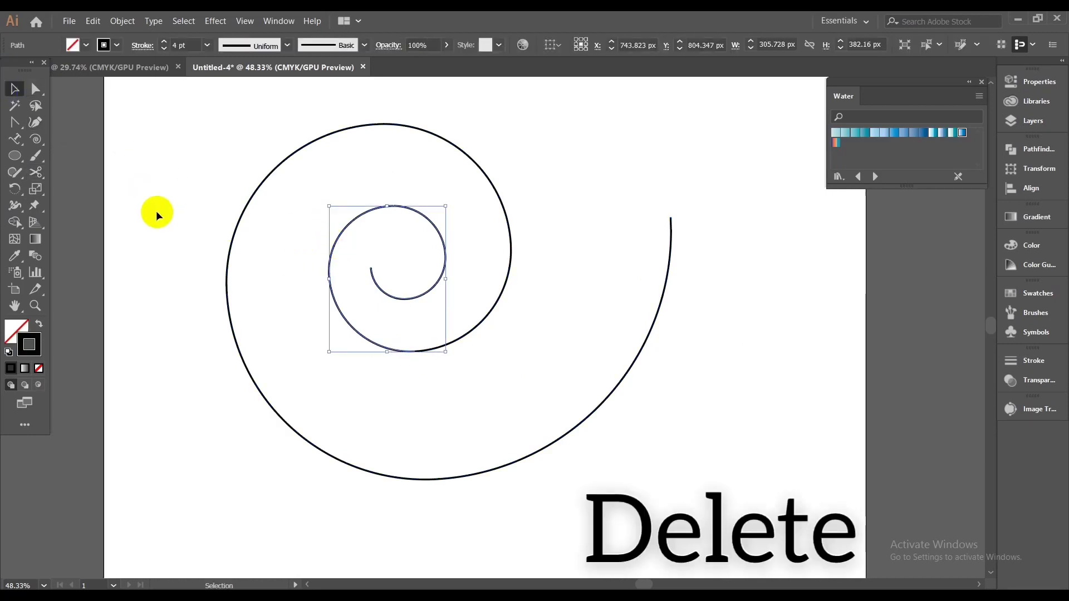
pyautogui.press('Delete')
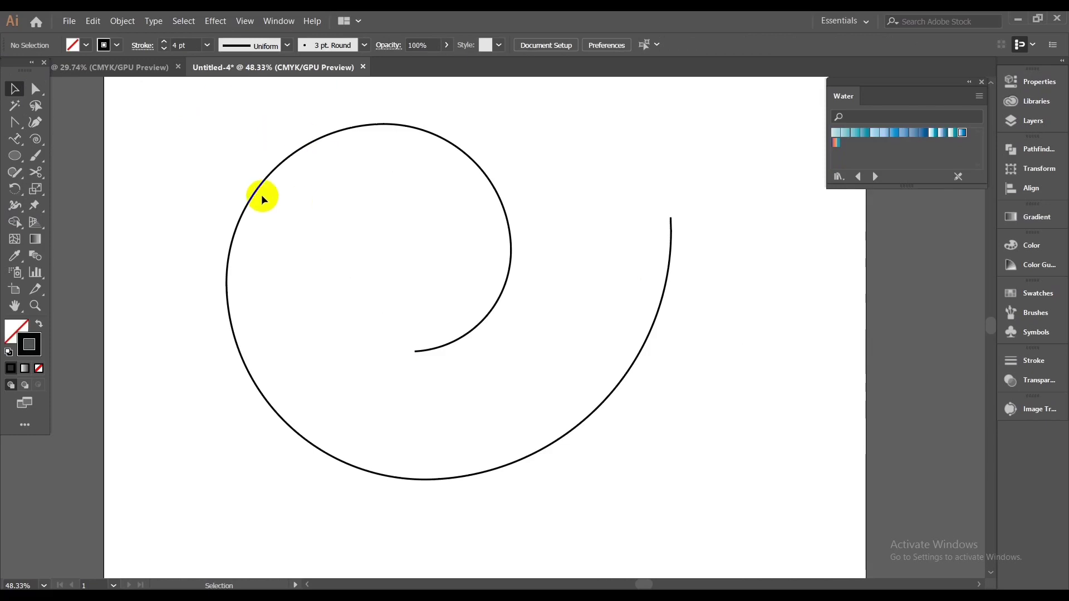
pyautogui.click(262, 198)
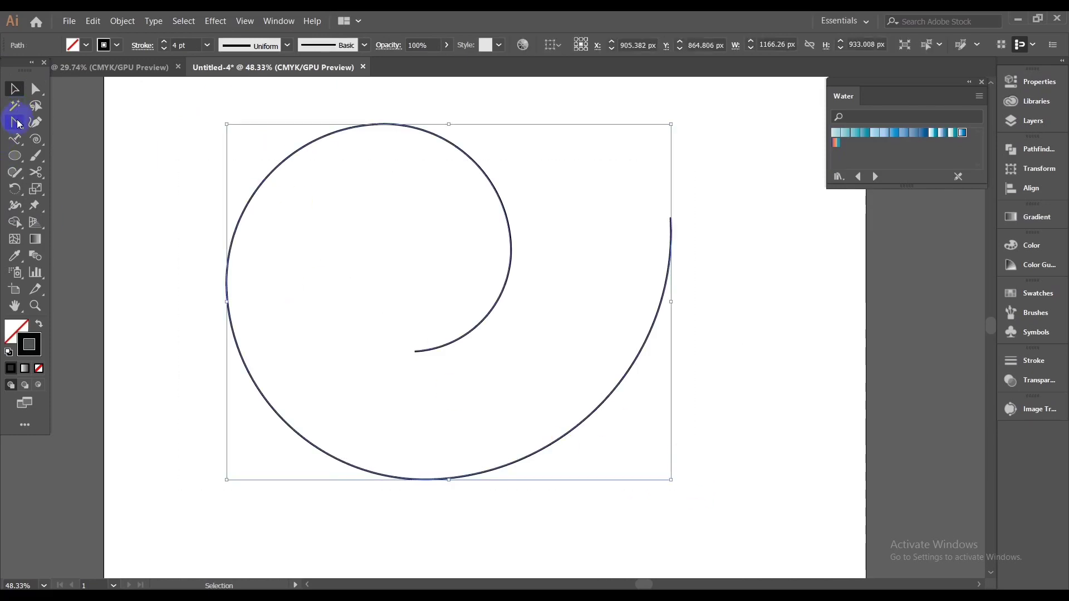
# Step: Add an anchor at the curve's bottom and remove one to straighten the right side
pyautogui.moveTo(18, 124); pyautogui.dragTo(78, 141)
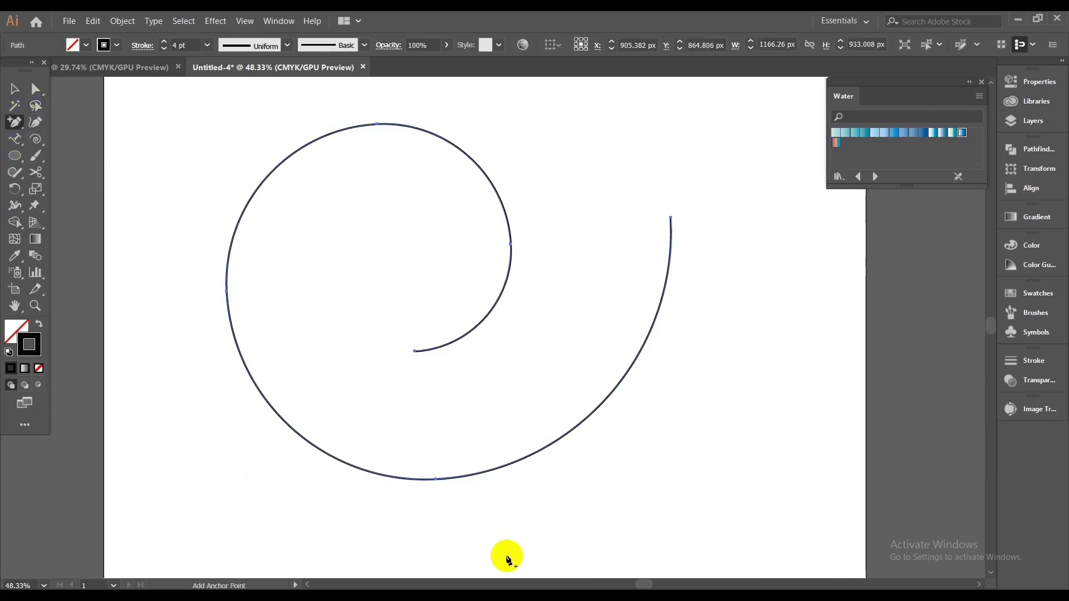
pyautogui.scroll(5, 470, 520)
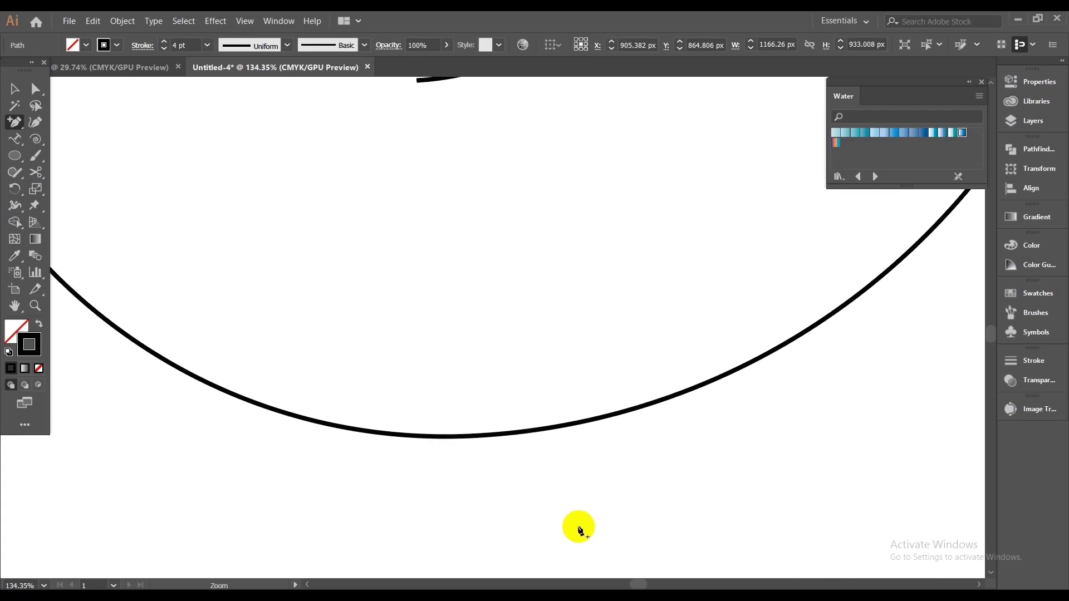
pyautogui.click(426, 428)
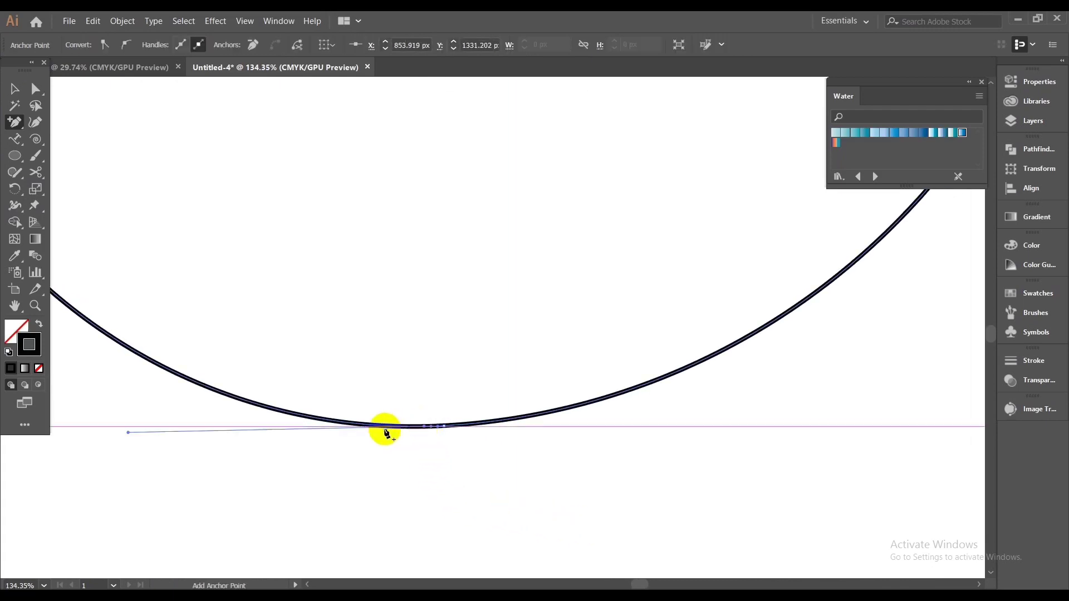
pyautogui.moveTo(10, 115); pyautogui.dragTo(95, 150)
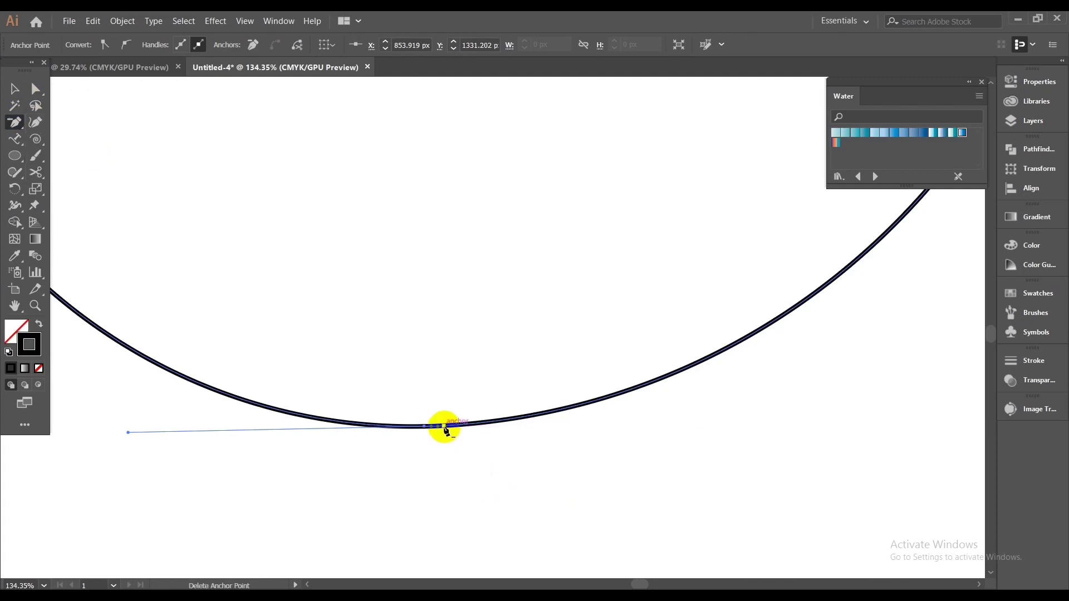
pyautogui.click(444, 427)
pyautogui.click(15, 90)
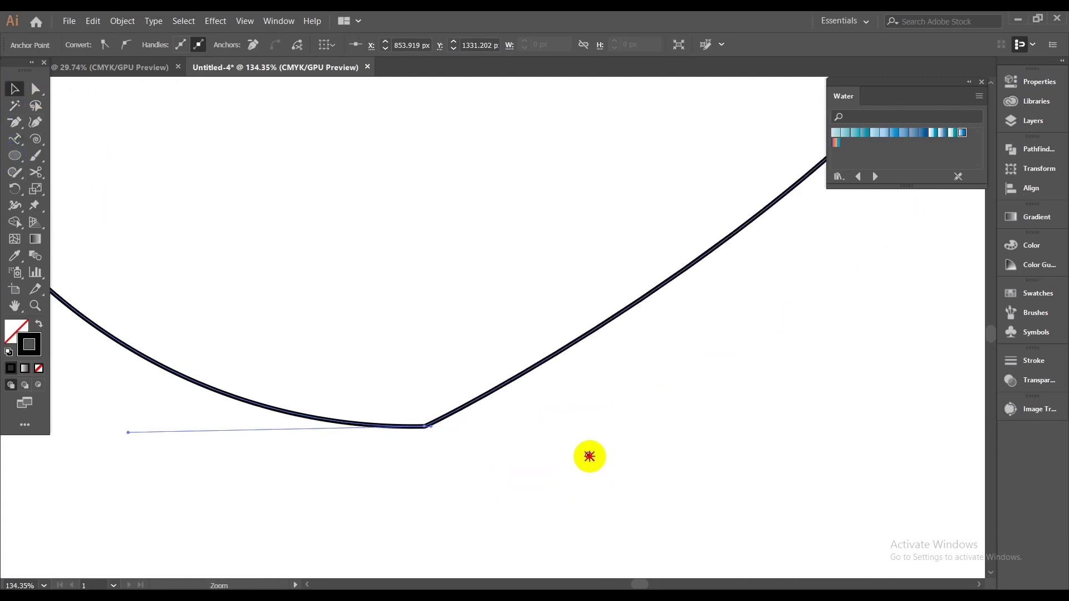
pyautogui.keyDown('alt'); pyautogui.scroll(-3, 587, 456); pyautogui.keyUp('alt')
pyautogui.keyDown('alt'); pyautogui.scroll(-2, 630, 455); pyautogui.keyUp('alt')
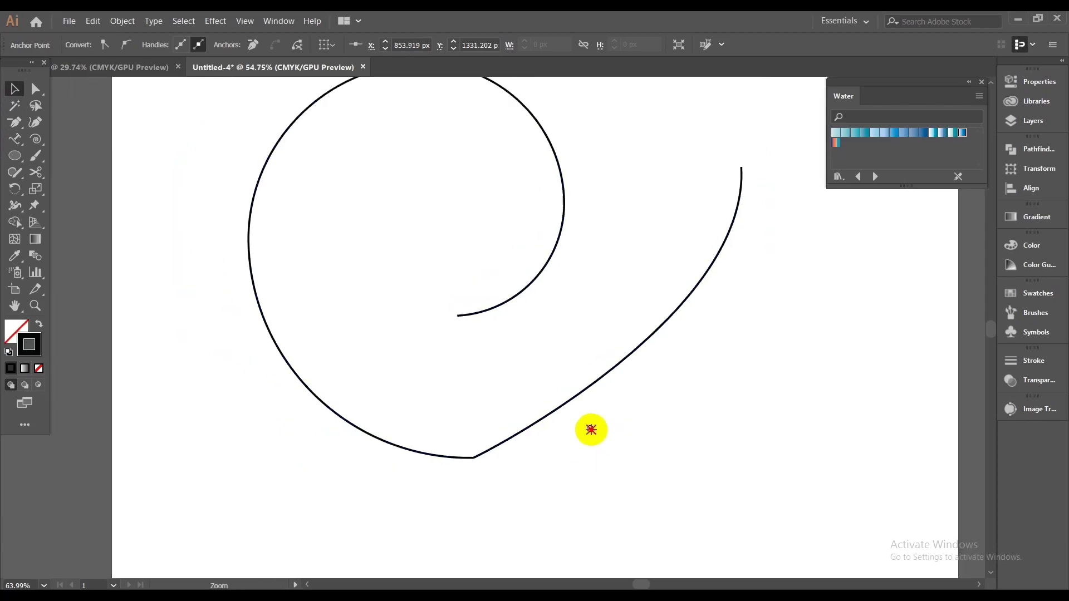
pyautogui.moveTo(561, 430); pyautogui.dragTo(536, 430)
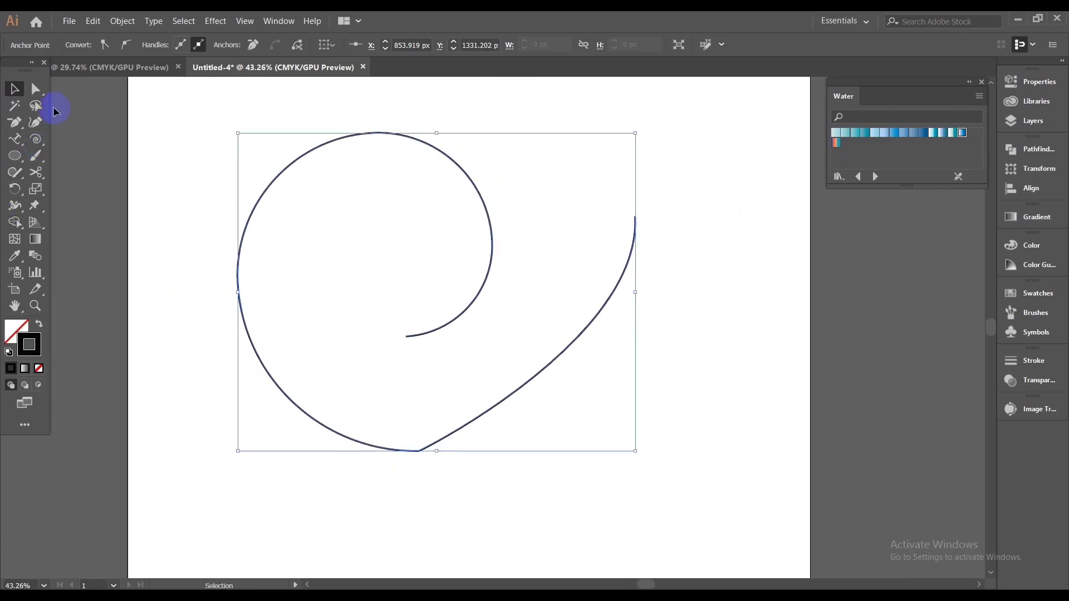
# Step: Pull a handle from the top-right end, move that end outward, and bend it into a wave
pyautogui.moveTo(26, 125); pyautogui.dragTo(73, 171)
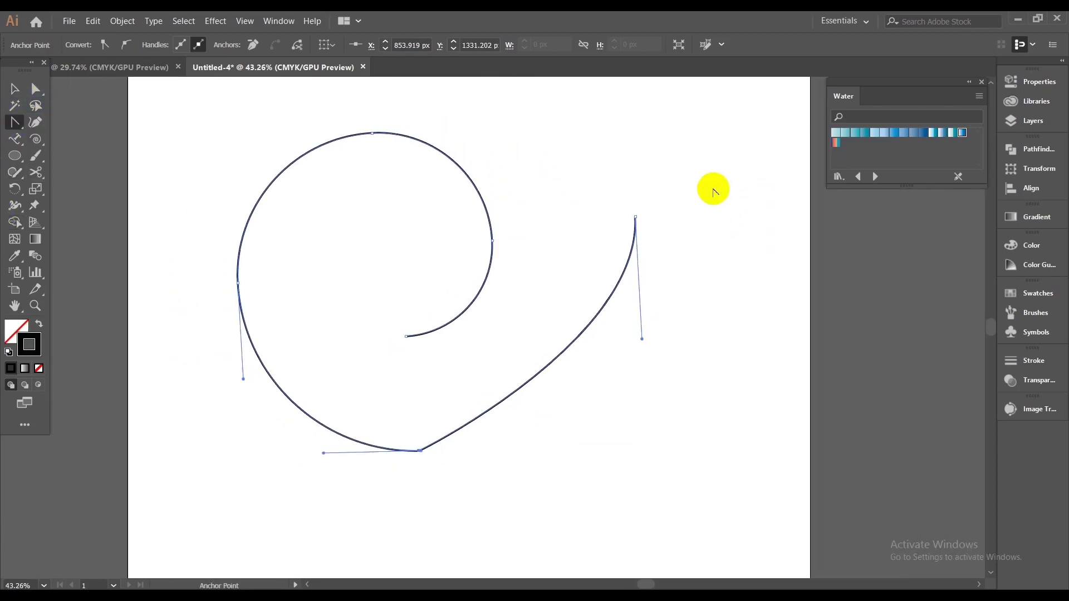
pyautogui.moveTo(635, 217); pyautogui.dragTo(656, 227)
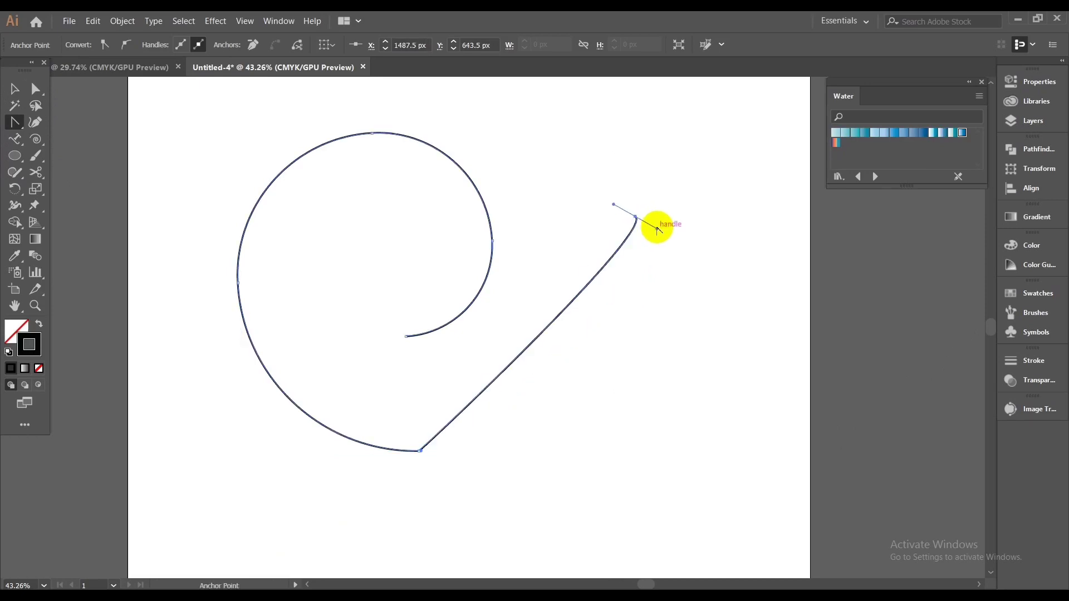
pyautogui.click(35, 89)
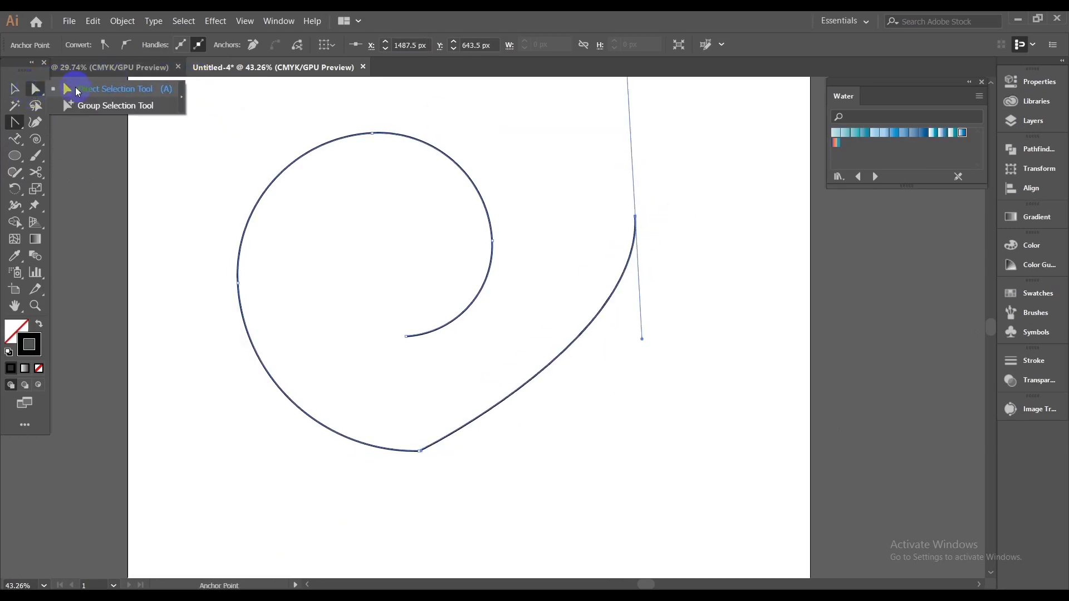
pyautogui.moveTo(639, 216); pyautogui.dragTo(697, 249)
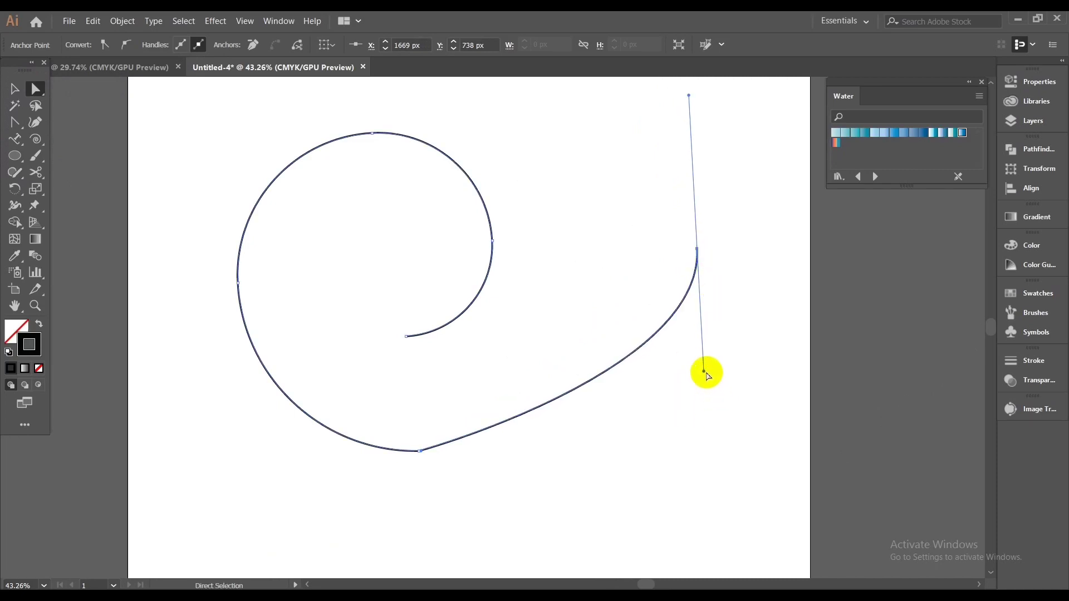
pyautogui.moveTo(704, 372); pyautogui.dragTo(607, 211)
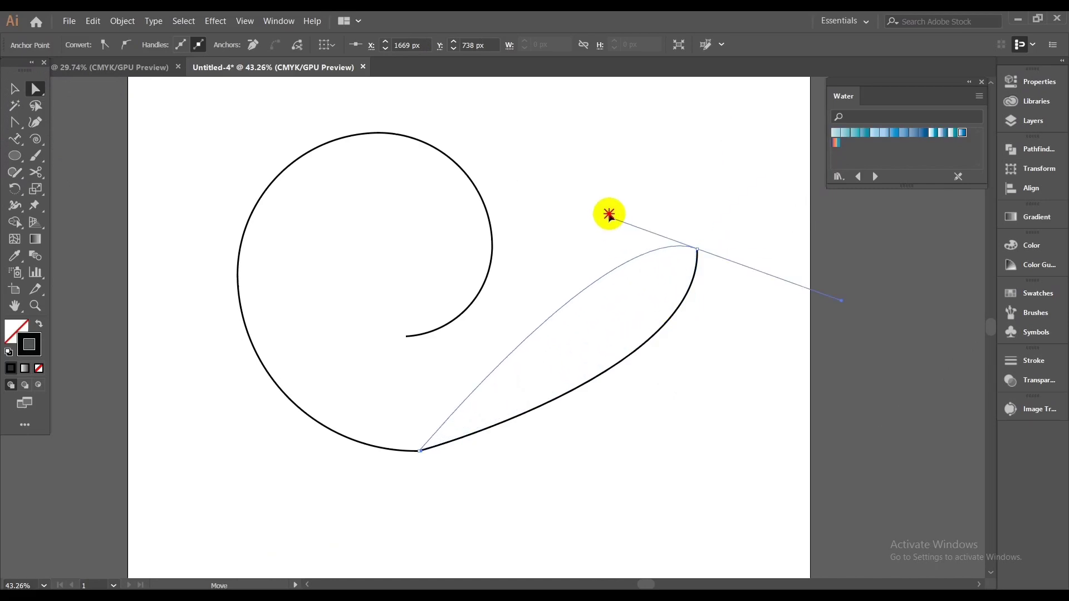
pyautogui.scroll(5, 462, 461)
pyautogui.hotkey('shift', 'c')
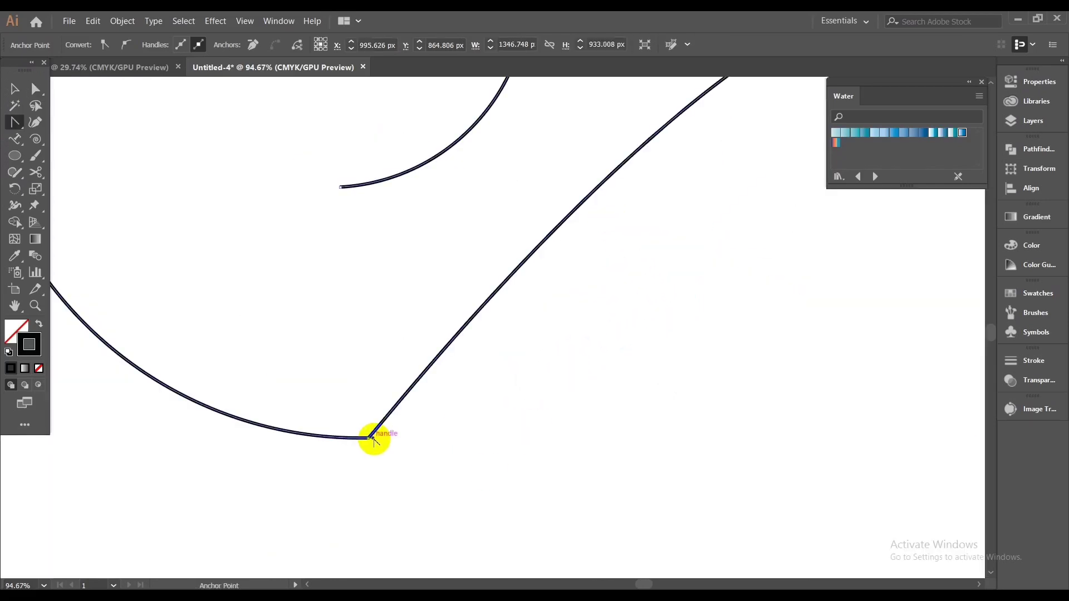
# Step: Round the lower corner and bend the wave tail upward into a smooth curve
pyautogui.moveTo(370, 438)
pyautogui.mouseDown()
pyautogui.moveTo(544, 483)
pyautogui.moveTo(733, 499)
pyautogui.mouseUp()
pyautogui.scroll(-3, 675, 468)
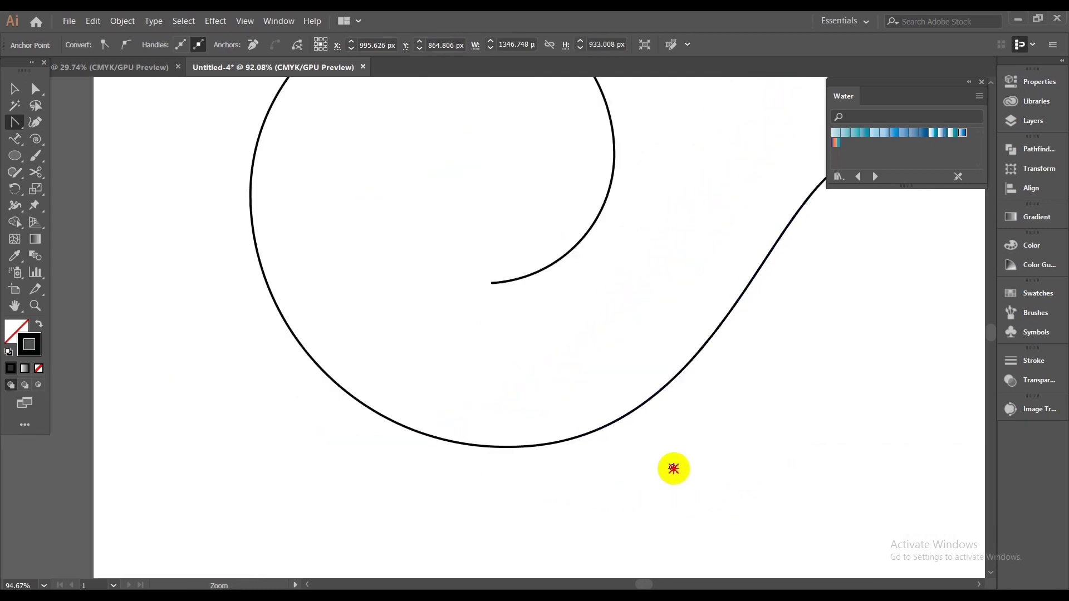
pyautogui.scroll(-3, 775, 461)
pyautogui.hscroll(3, 775, 461)
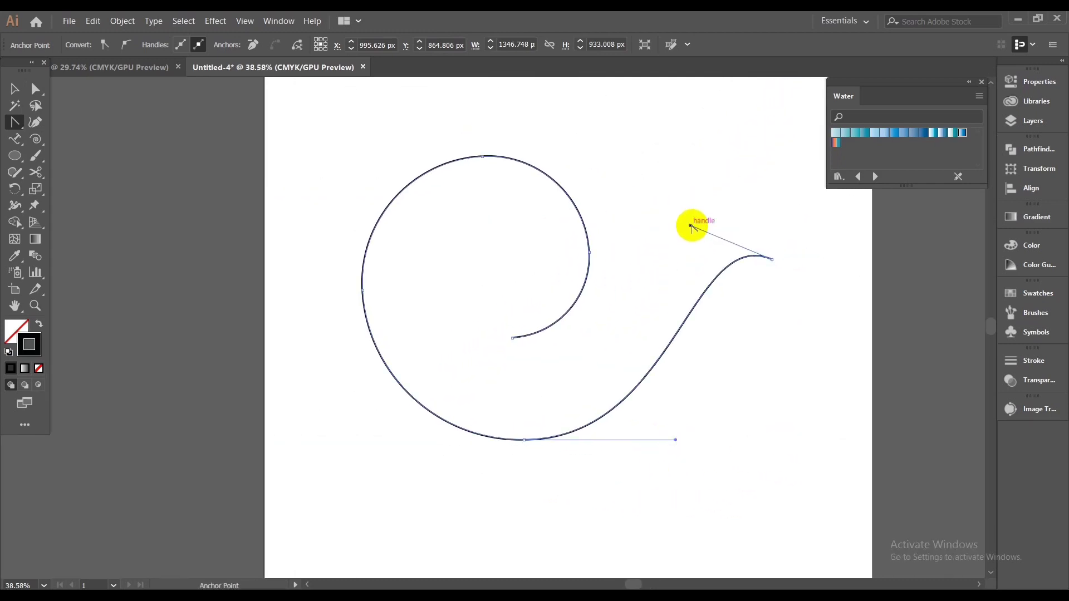
pyautogui.moveTo(691, 226); pyautogui.dragTo(653, 280)
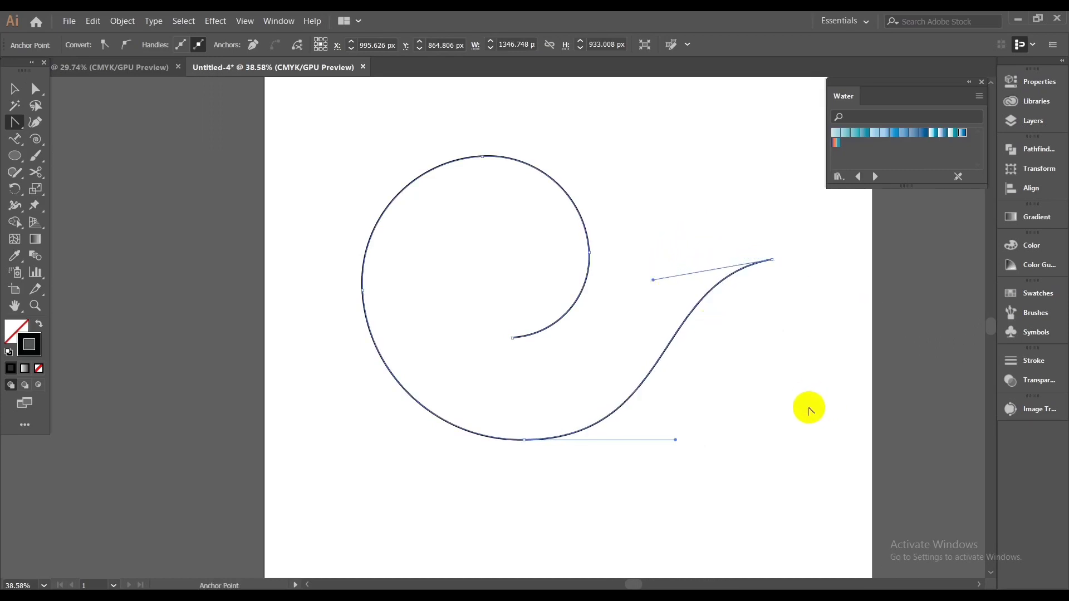
pyautogui.click(17, 89)
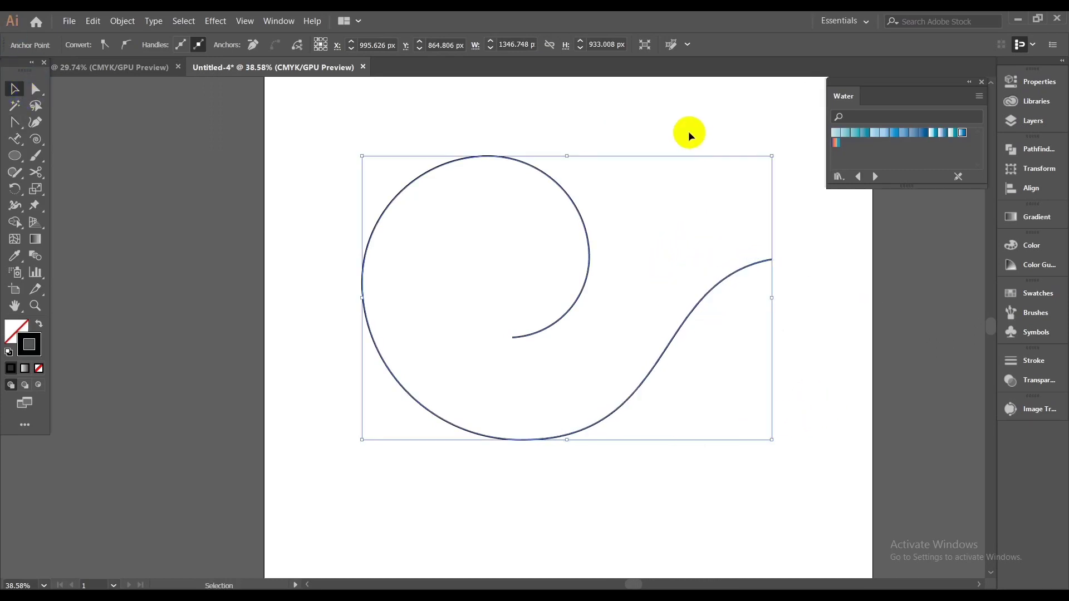
pyautogui.click(794, 334)
pyautogui.scroll(1, 766, 374)
# Step: Set the swirl path's stroke weight to 120 pt in the Control bar
pyautogui.hscroll(1, 793, 373)
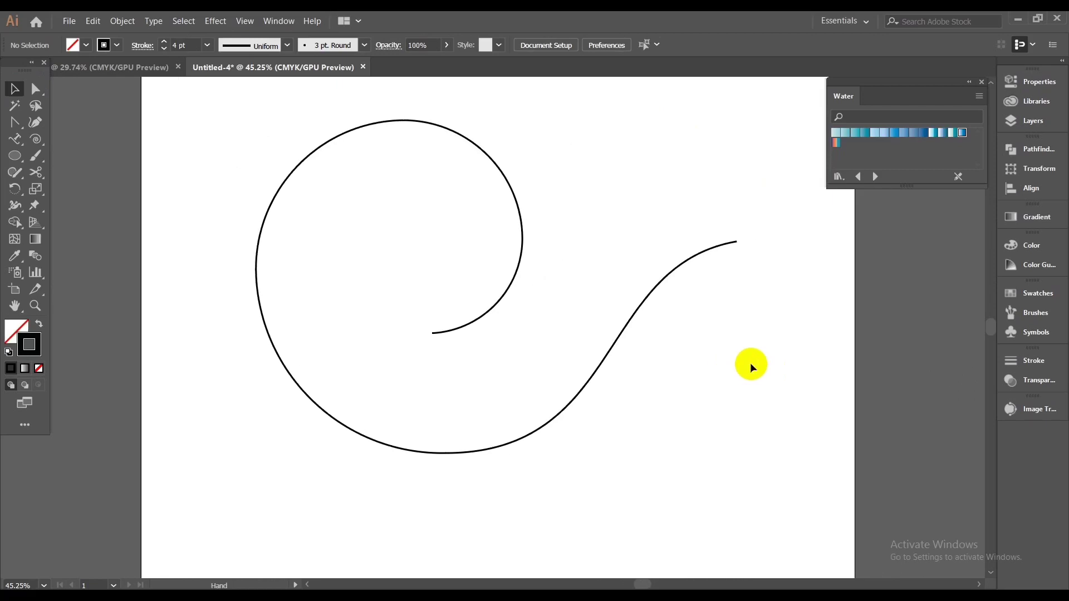
pyautogui.click(515, 287)
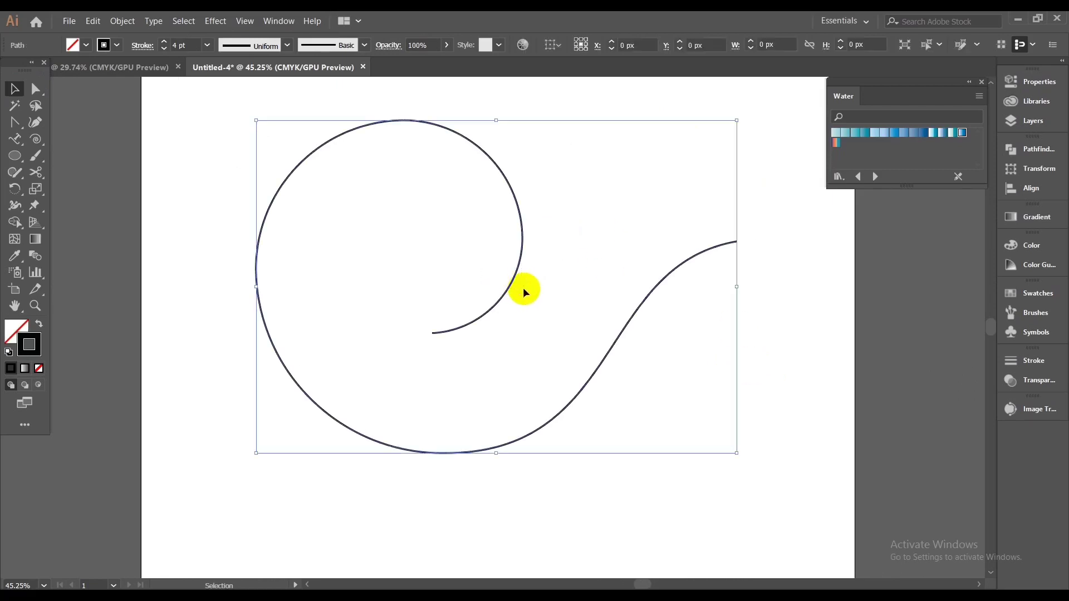
pyautogui.click(183, 45)
pyautogui.scroll(5, 183, 44)
pyautogui.scroll(14, 183, 44)
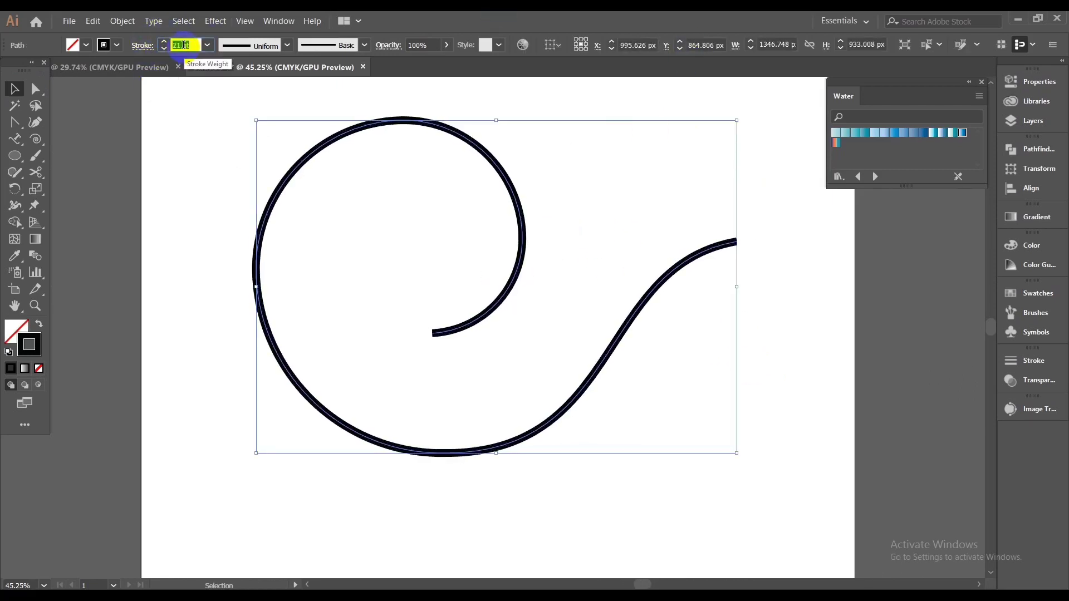
pyautogui.scroll(14, 183, 45)
pyautogui.scroll(14, 183, 45)
pyautogui.scroll(13, 183, 44)
pyautogui.scroll(13, 183, 44)
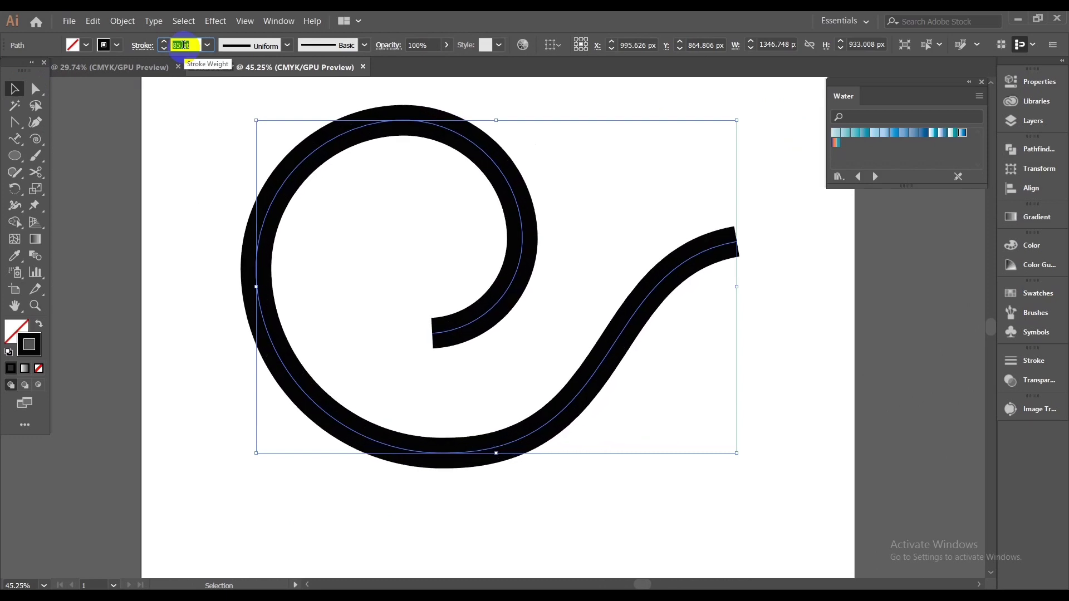
pyautogui.scroll(12, 184, 44)
pyautogui.scroll(12, 183, 44)
pyautogui.scroll(-2, 183, 44)
pyautogui.scroll(-2, 183, 44)
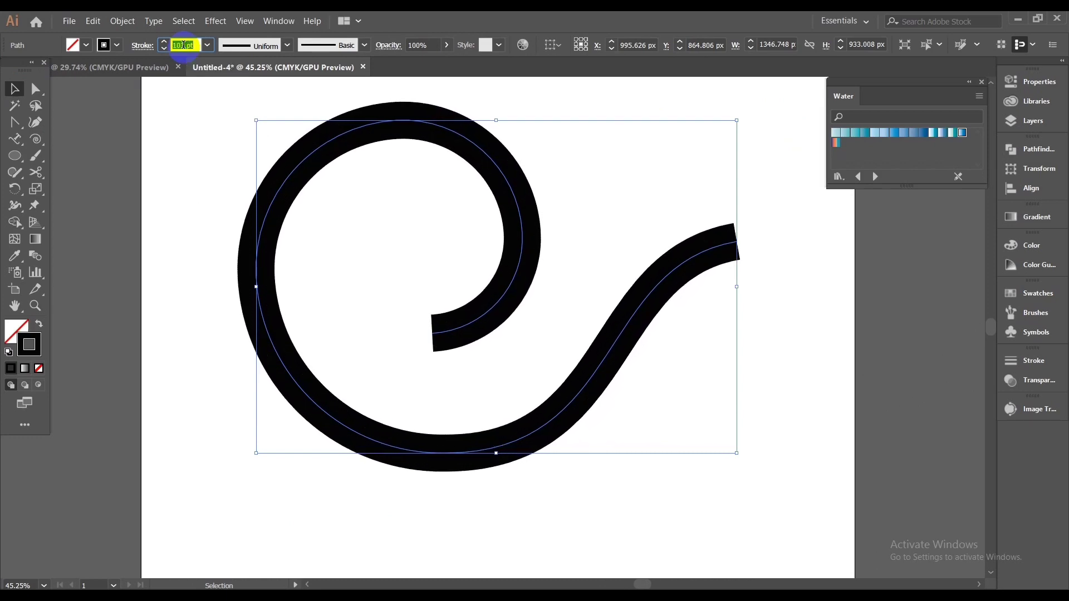
pyautogui.scroll(-2, 183, 45)
pyautogui.scroll(-2, 183, 44)
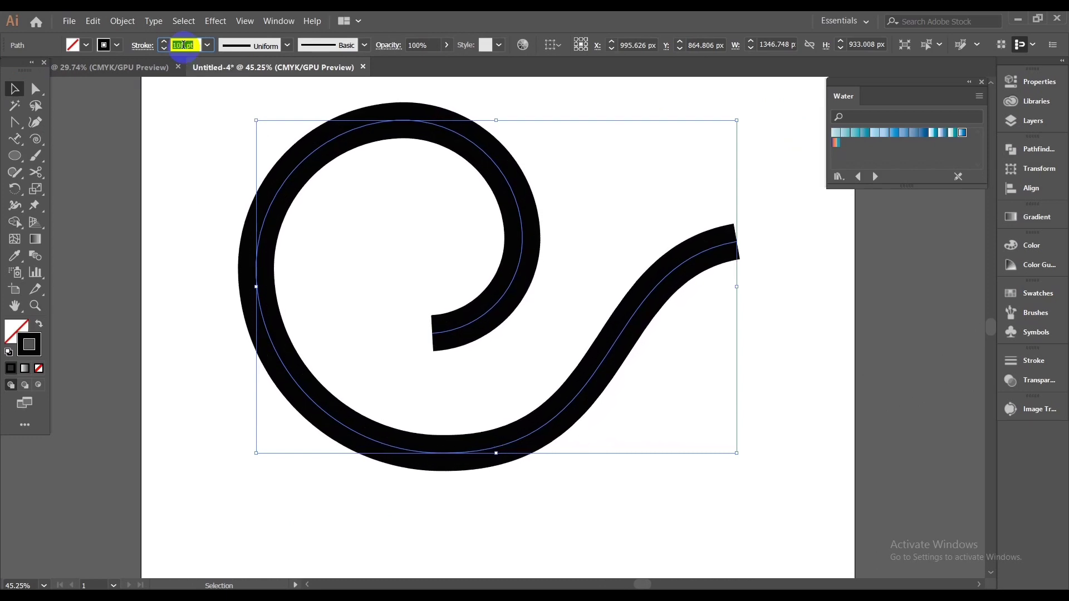
# Step: Apply the Variable Width Profile that tapers the stroke at both ends
pyautogui.click(245, 47)
pyautogui.click(248, 89)
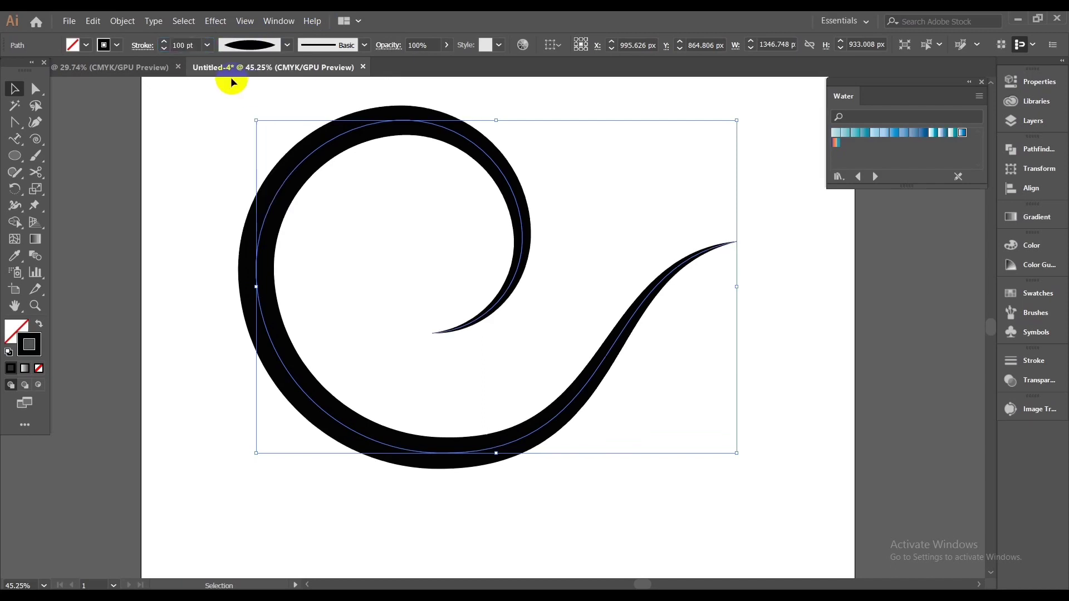
pyautogui.scroll(8, 197, 44)
pyautogui.scroll(8, 197, 44)
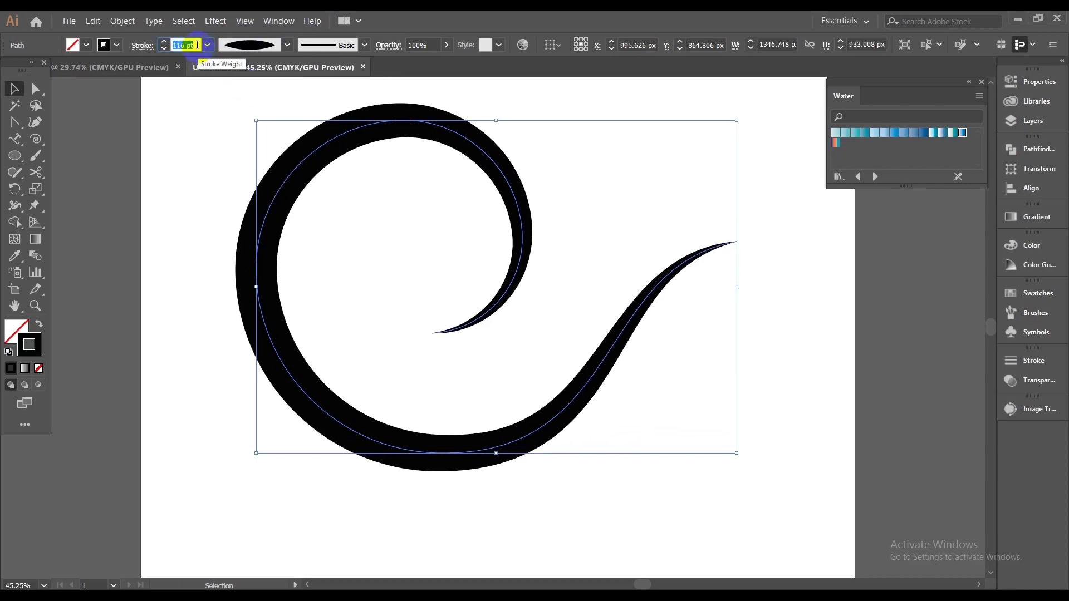
pyautogui.scroll(5, 197, 45)
pyautogui.scroll(-1, 197, 45)
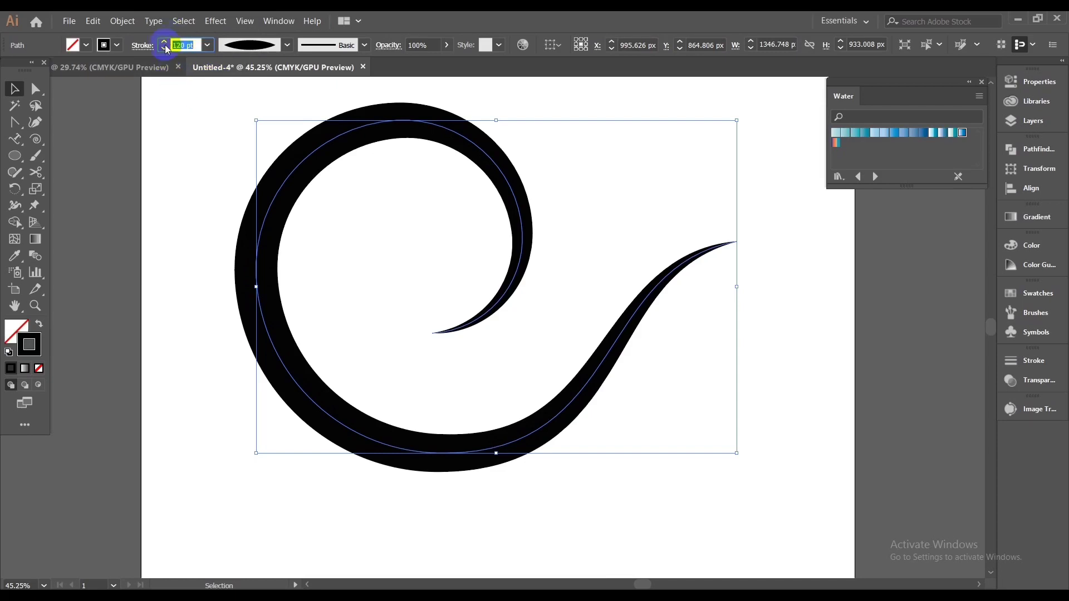
pyautogui.click(567, 191)
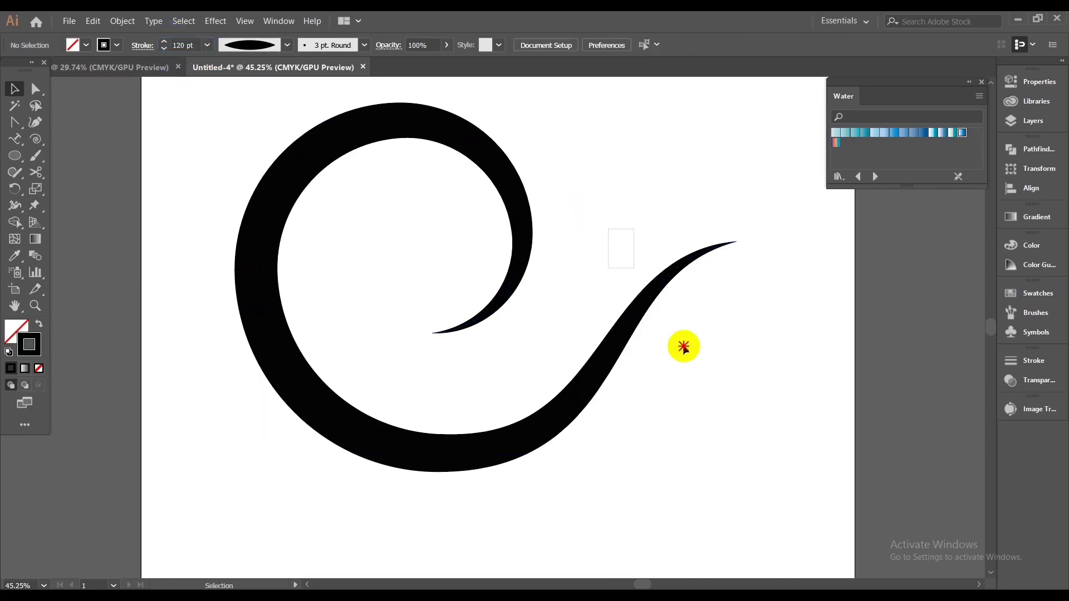
pyautogui.click(664, 273)
# Step: Use the Width Tool to adjust stroke width on the inner curl and near the wave tail
pyautogui.moveTo(20, 211); pyautogui.dragTo(69, 204)
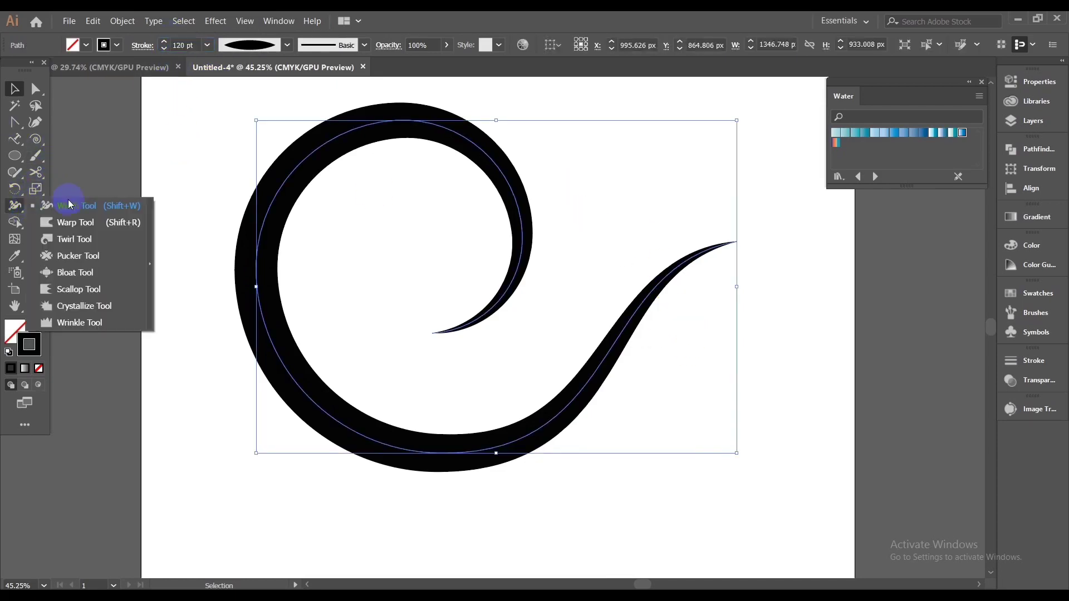
pyautogui.keyDown('alt'); pyautogui.scroll(2, 573, 245); pyautogui.keyUp('alt')
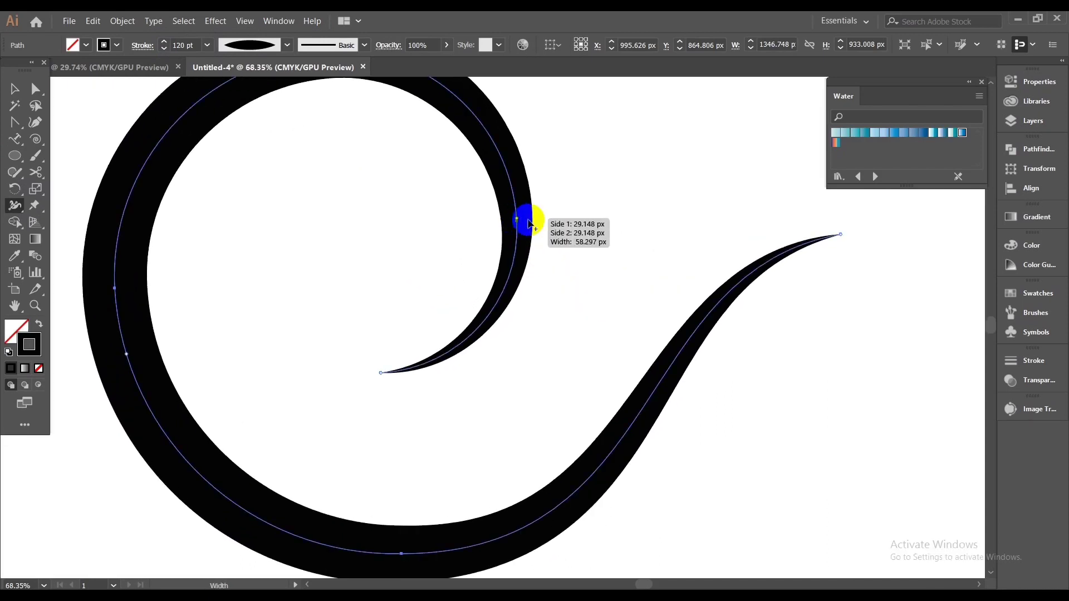
pyautogui.moveTo(520, 221)
pyautogui.mouseDown()
pyautogui.moveTo(539, 229)
pyautogui.moveTo(544, 218)
pyautogui.mouseUp()
pyautogui.scroll(-2, 612, 273)
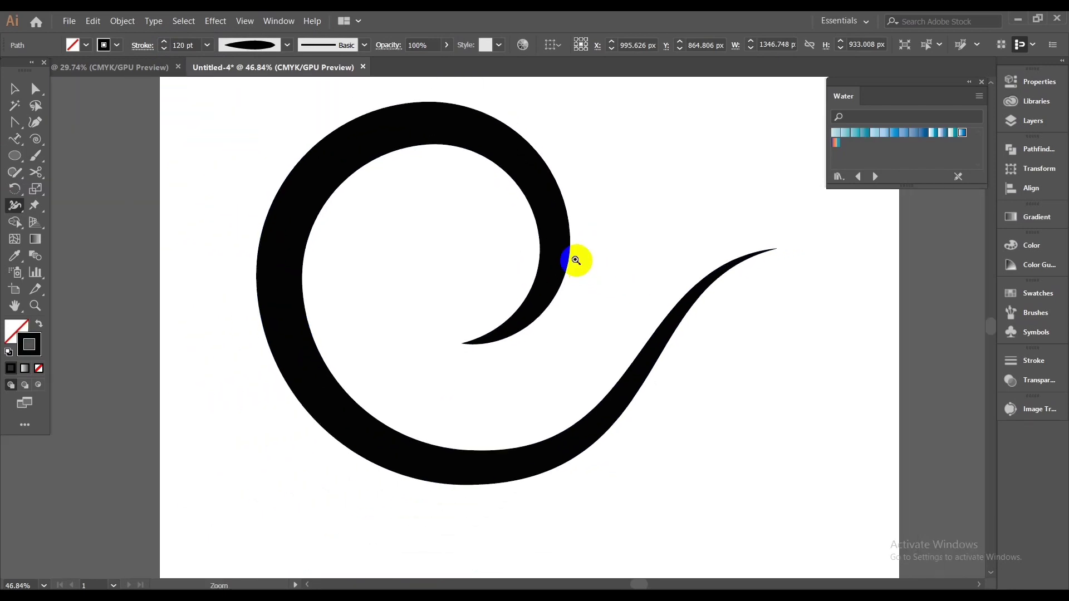
pyautogui.scroll(2, 760, 352)
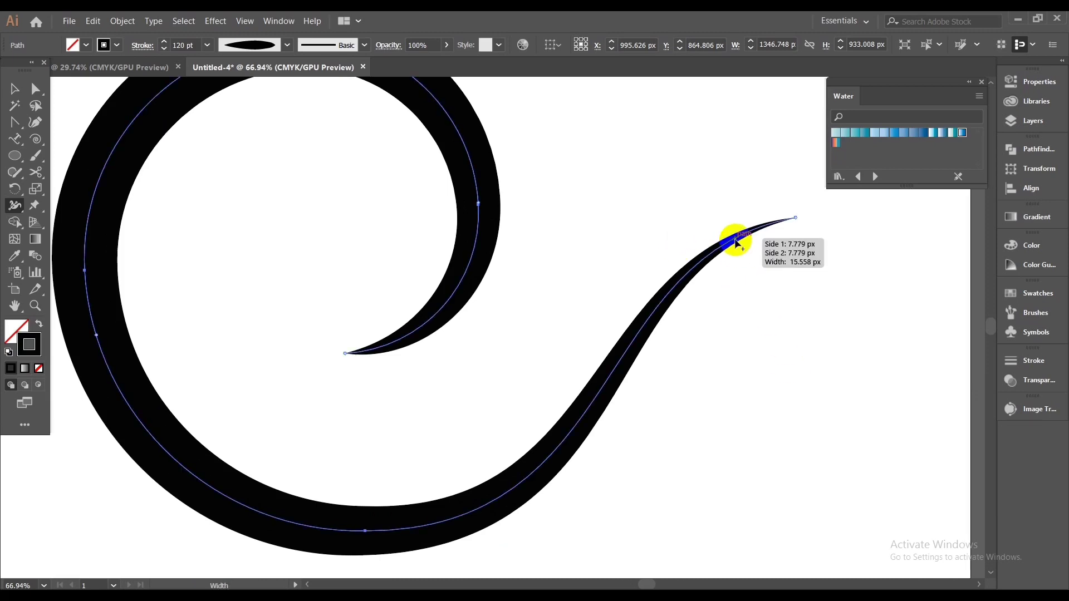
pyautogui.moveTo(737, 243); pyautogui.dragTo(740, 248)
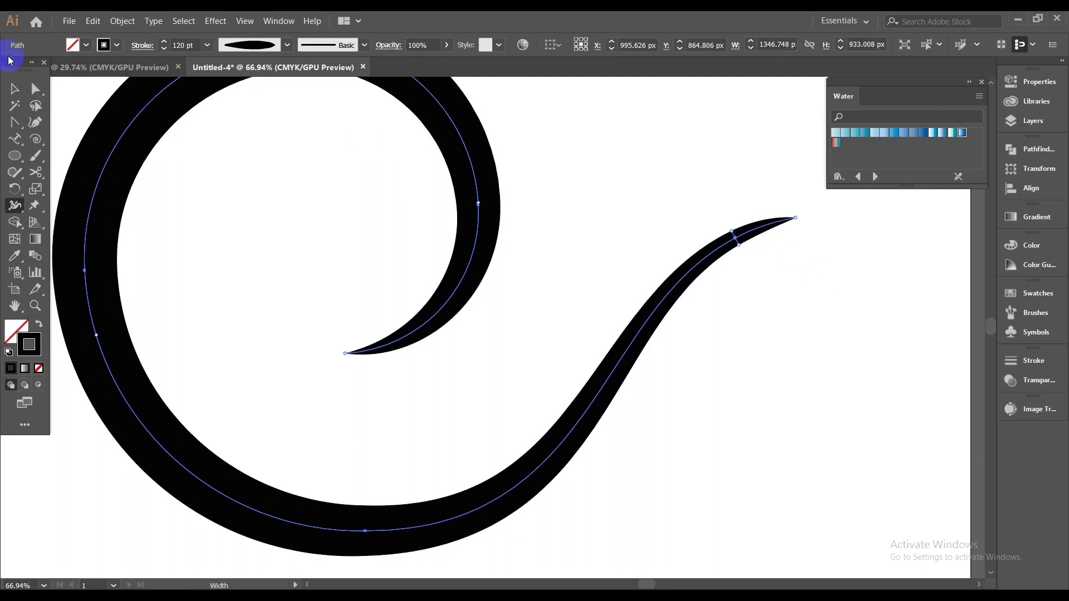
# Step: Exit width editing, zoom out to the whole swirl, and reselect the path
pyautogui.click(15, 88)
pyautogui.click(646, 161)
pyautogui.moveTo(646, 187); pyautogui.dragTo(554, 192)
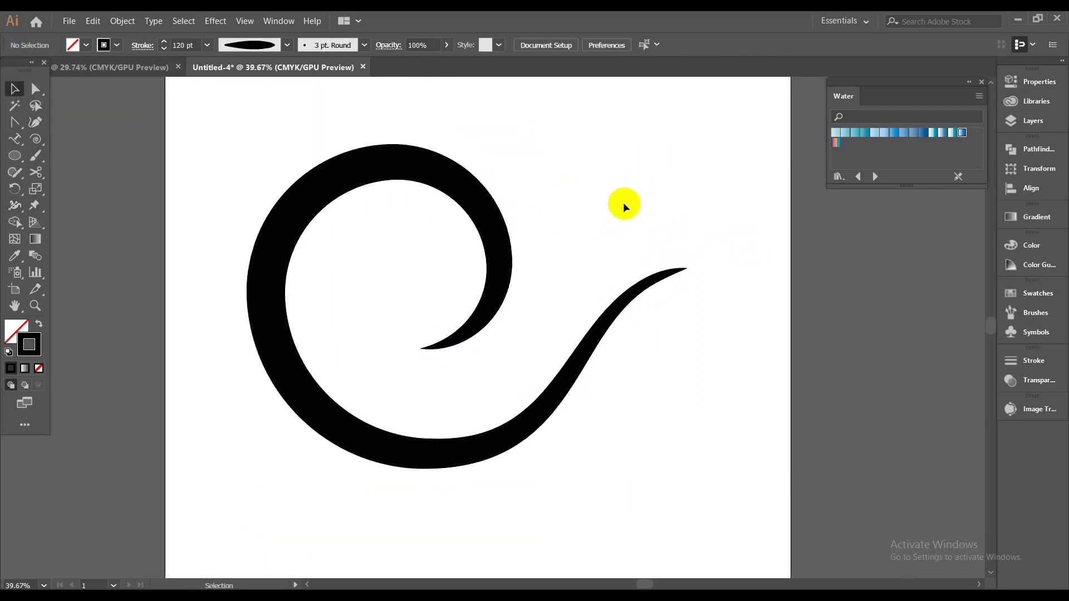
pyautogui.scroll(1, 613, 461)
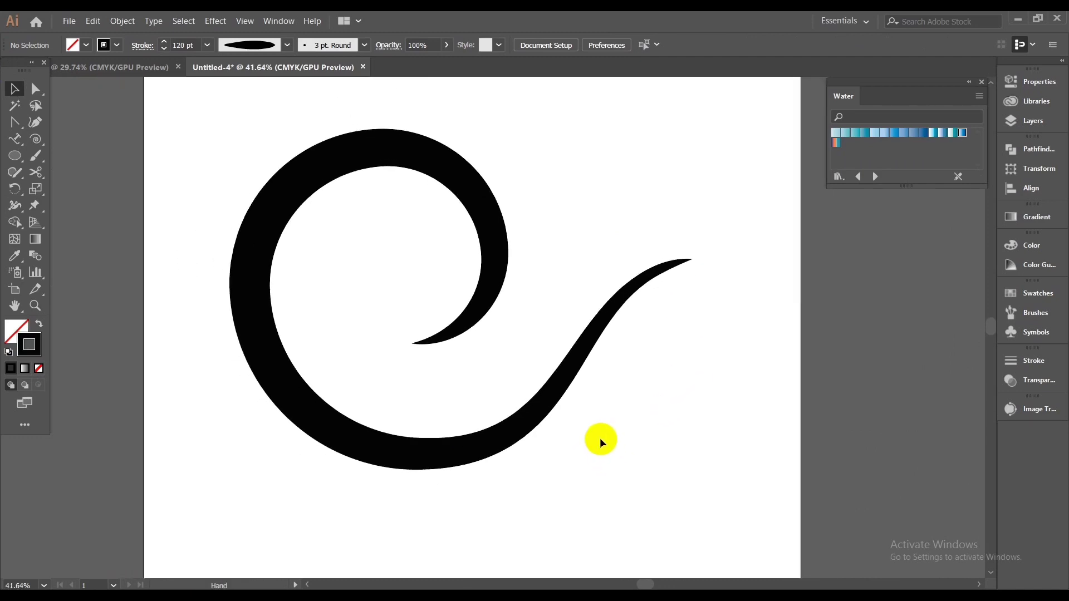
pyautogui.moveTo(601, 442); pyautogui.dragTo(595, 451)
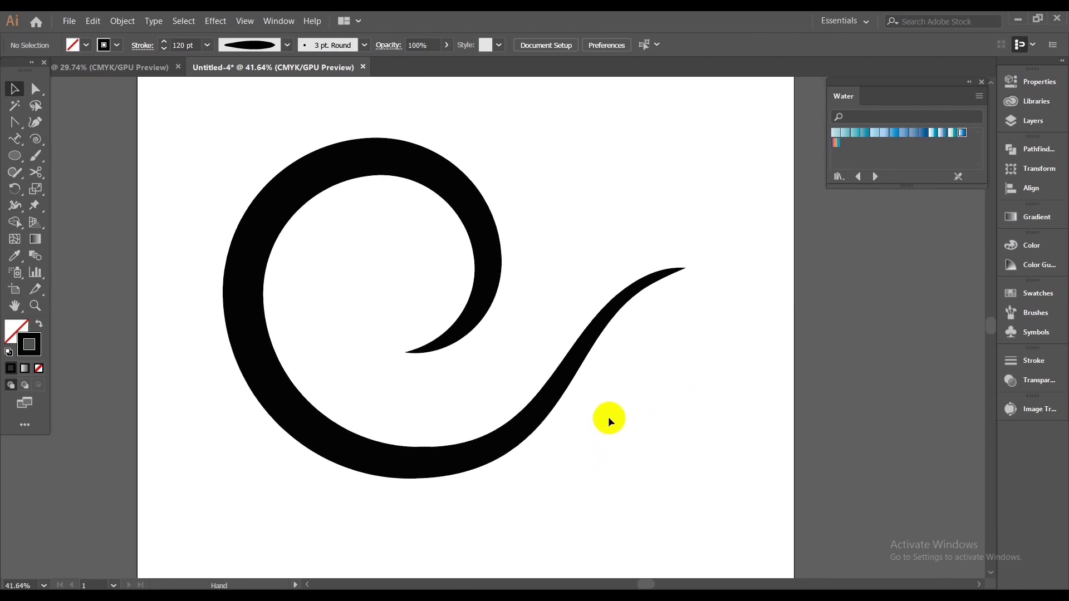
pyautogui.click(246, 207)
# Step: Expand the swirl's stroke into a filled shape via the Object menu
pyautogui.click(121, 21)
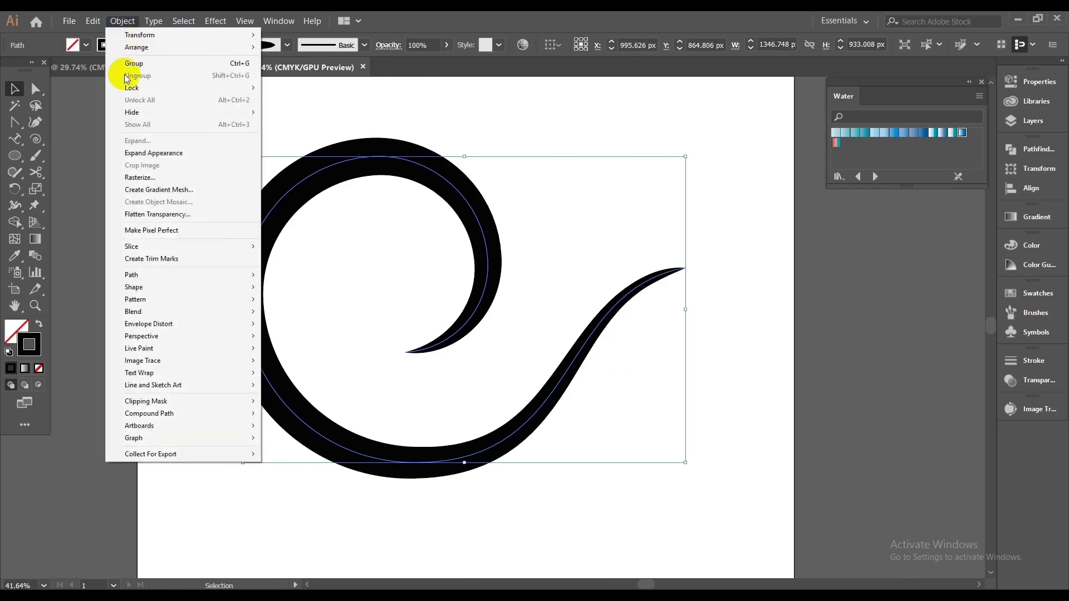
pyautogui.click(133, 148)
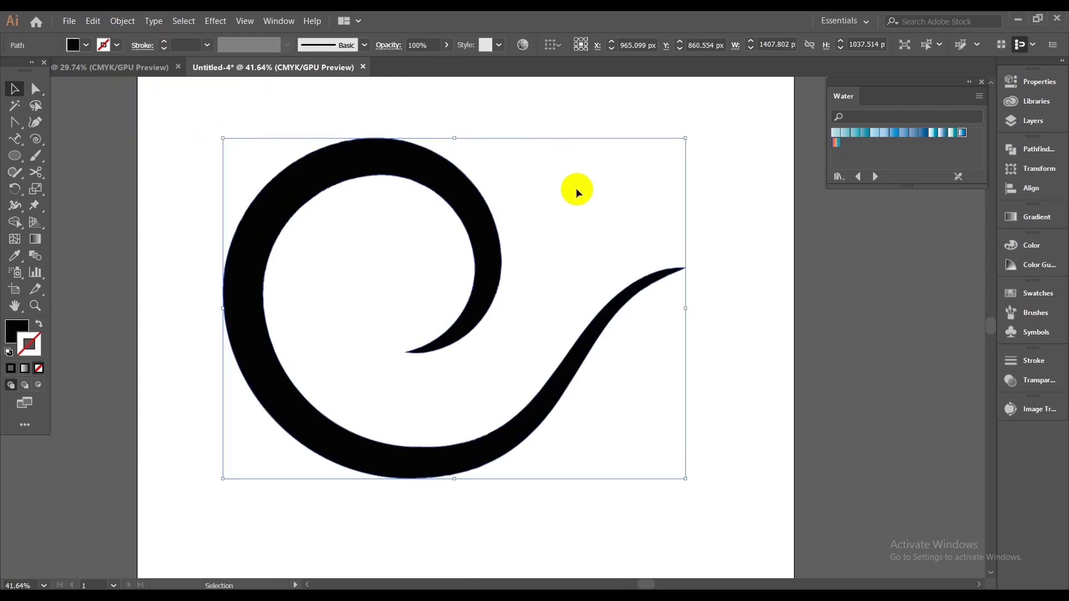
pyautogui.click(586, 234)
pyautogui.scroll(1, 513, 341)
pyautogui.moveTo(513, 341); pyautogui.dragTo(520, 337)
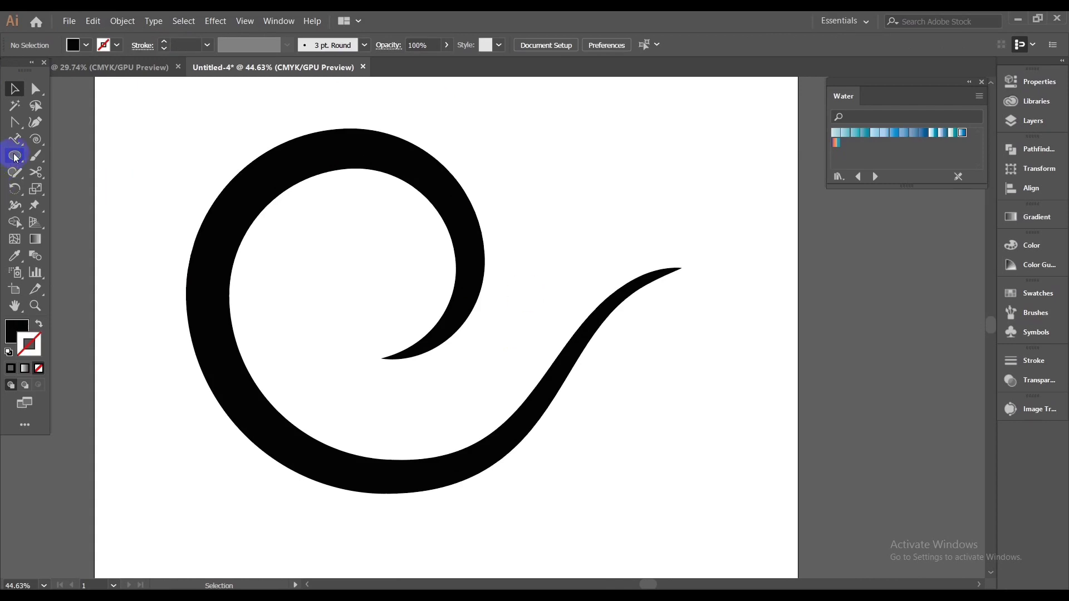
# Step: Draw a large circle over the curl with a cyan fill and no outline
pyautogui.moveTo(15, 157); pyautogui.dragTo(82, 185)
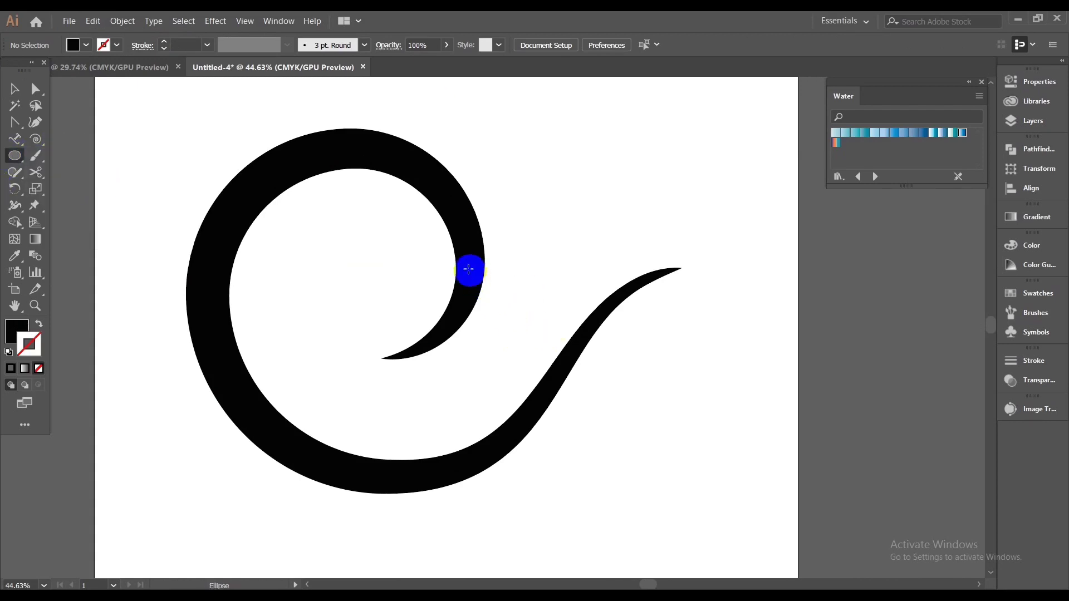
pyautogui.moveTo(424, 309); pyautogui.dragTo(450, 402)
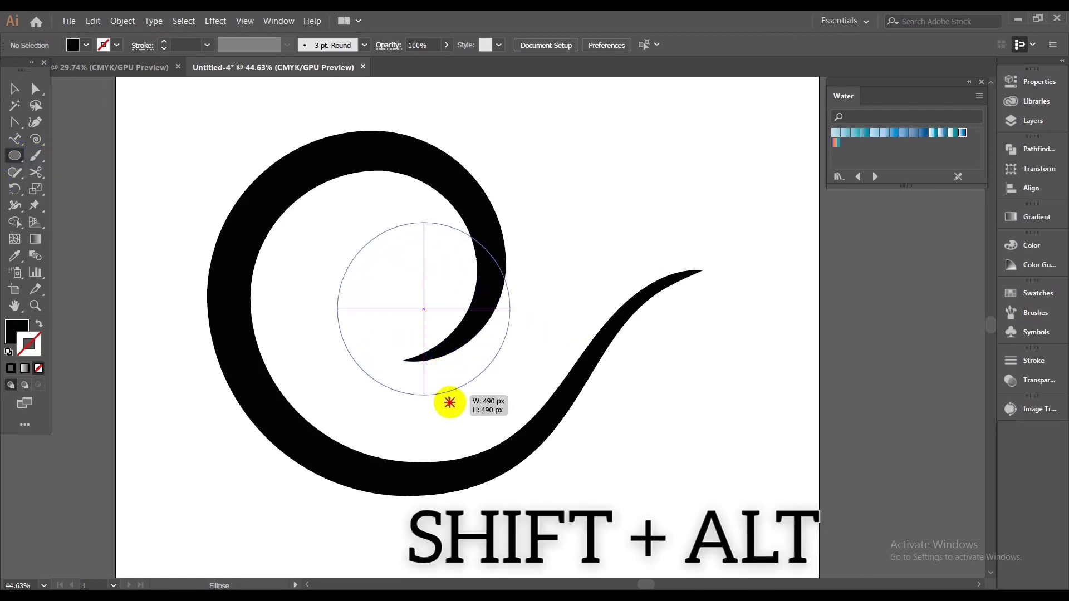
pyautogui.moveTo(450, 402); pyautogui.dragTo(451, 423)
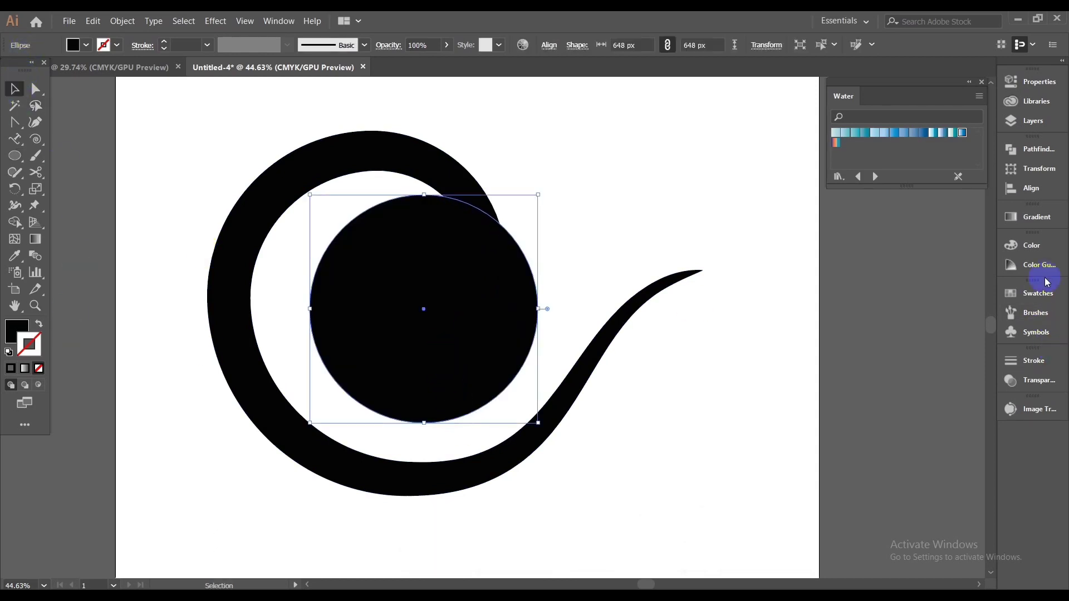
pyautogui.click(1036, 295)
pyautogui.click(906, 330)
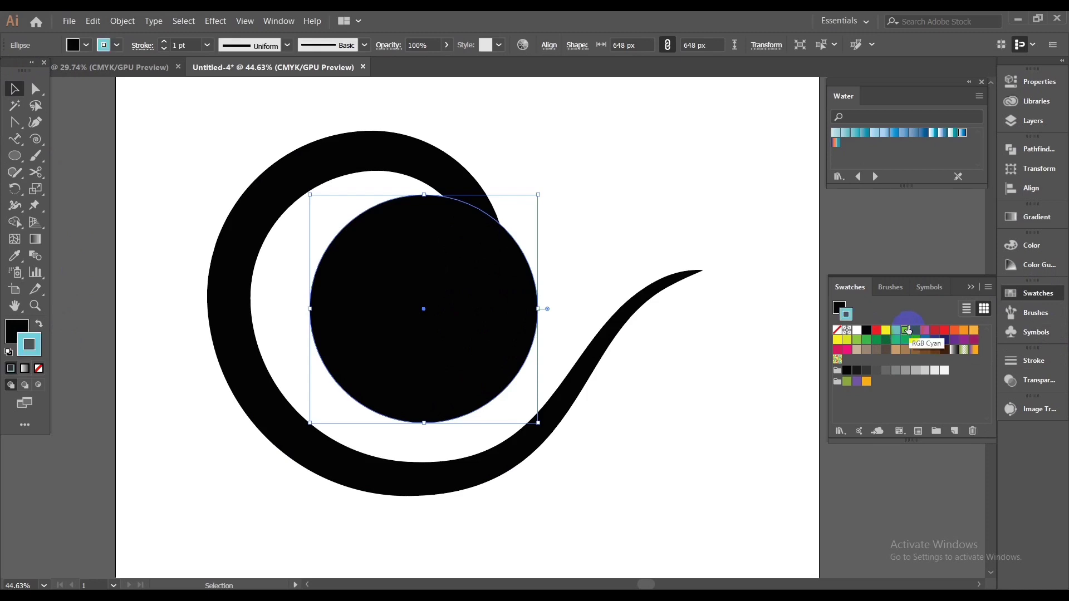
pyautogui.click(40, 326)
pyautogui.click(39, 368)
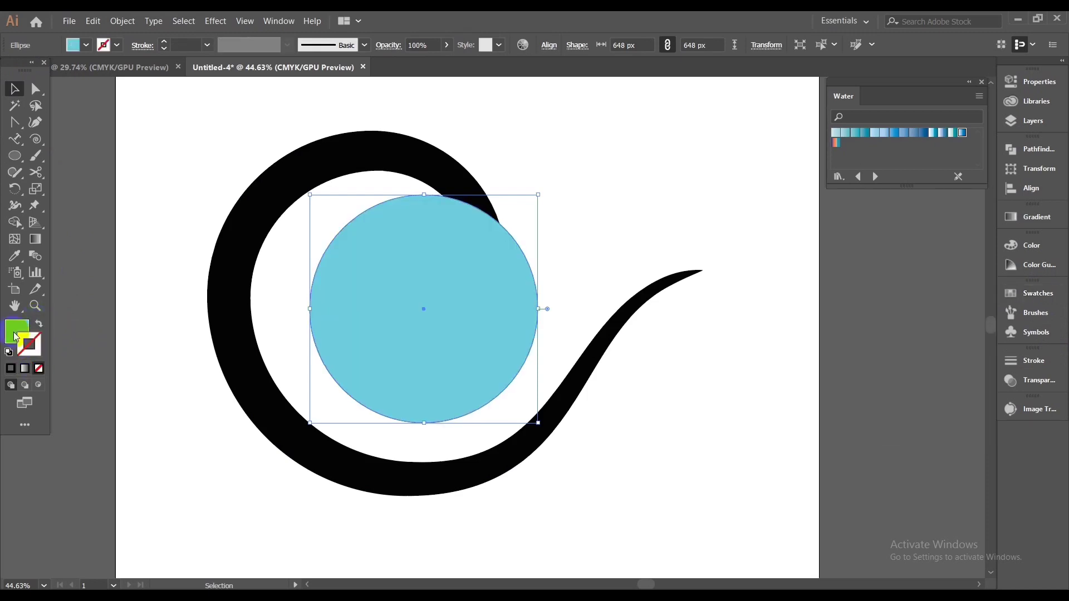
# Step: Send the cyan circle behind the swirl and position it against the inner curl
pyautogui.moveTo(375, 302); pyautogui.dragTo(413, 275)
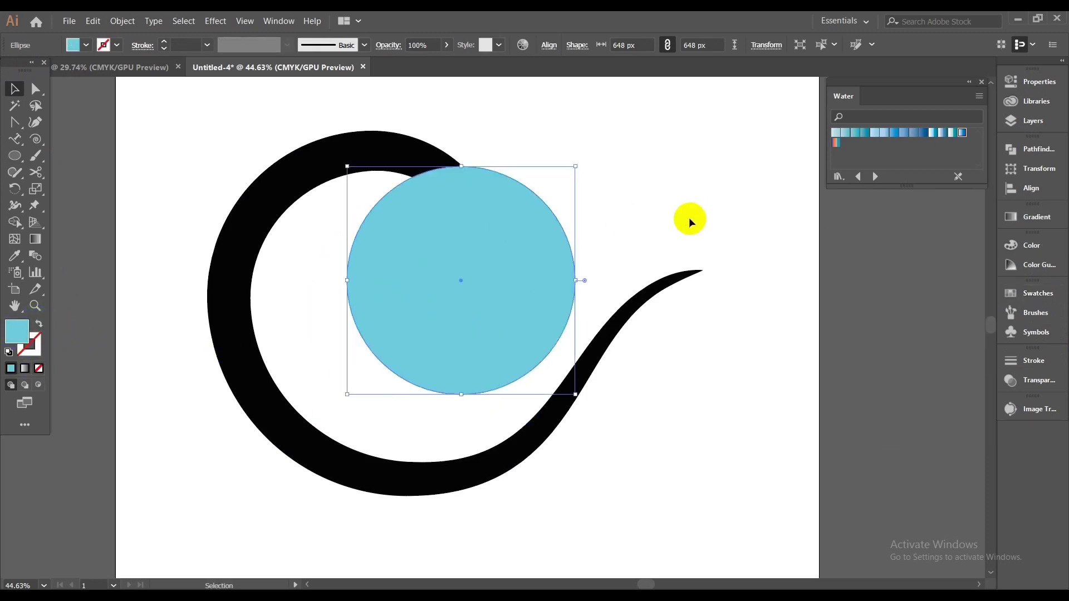
pyautogui.rightClick(624, 220)
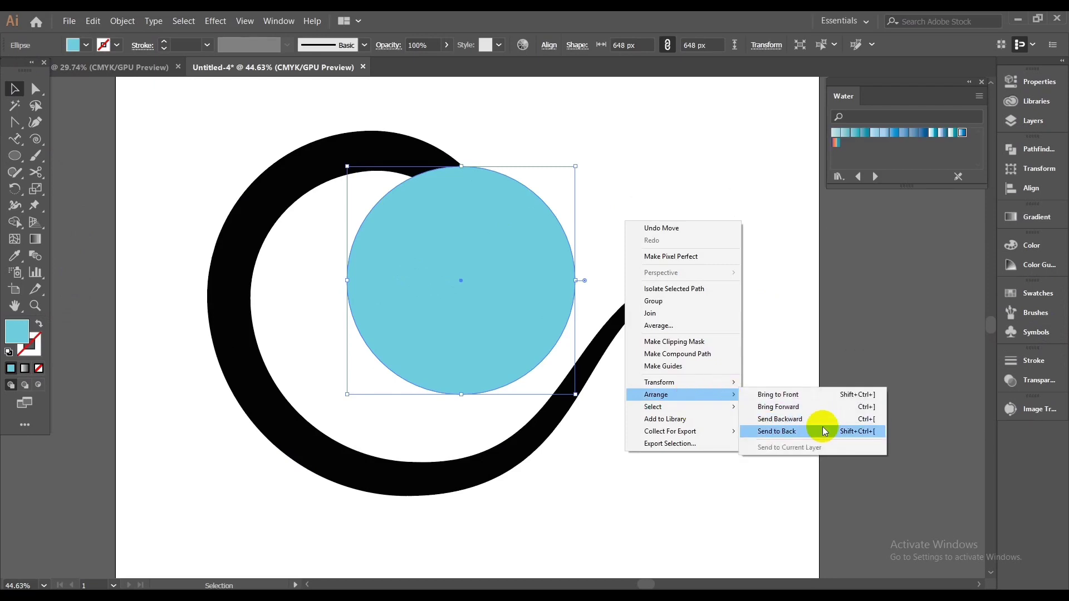
pyautogui.click(814, 429)
pyautogui.moveTo(549, 315); pyautogui.dragTo(534, 289)
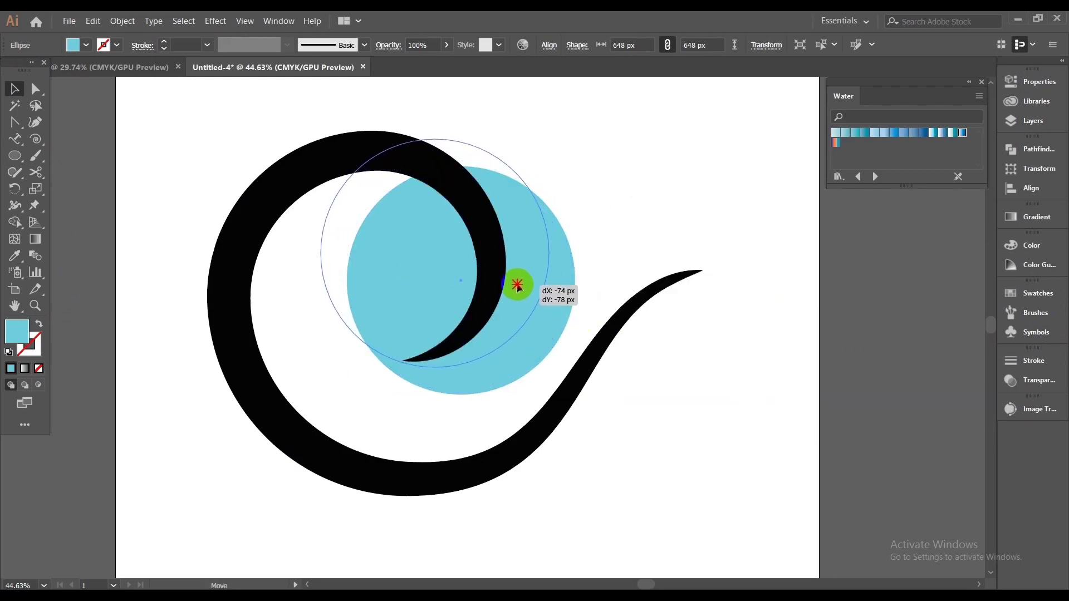
pyautogui.moveTo(534, 290); pyautogui.dragTo(519, 285)
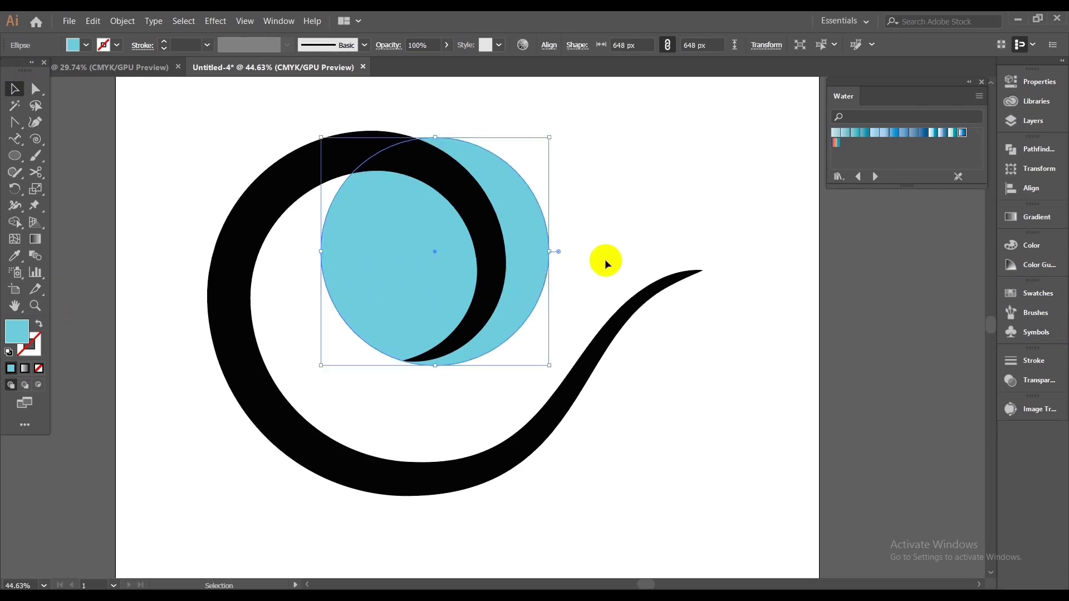
pyautogui.click(607, 259)
# Step: Create a 24 px Offset Path outline of the black swirl
pyautogui.click(476, 214)
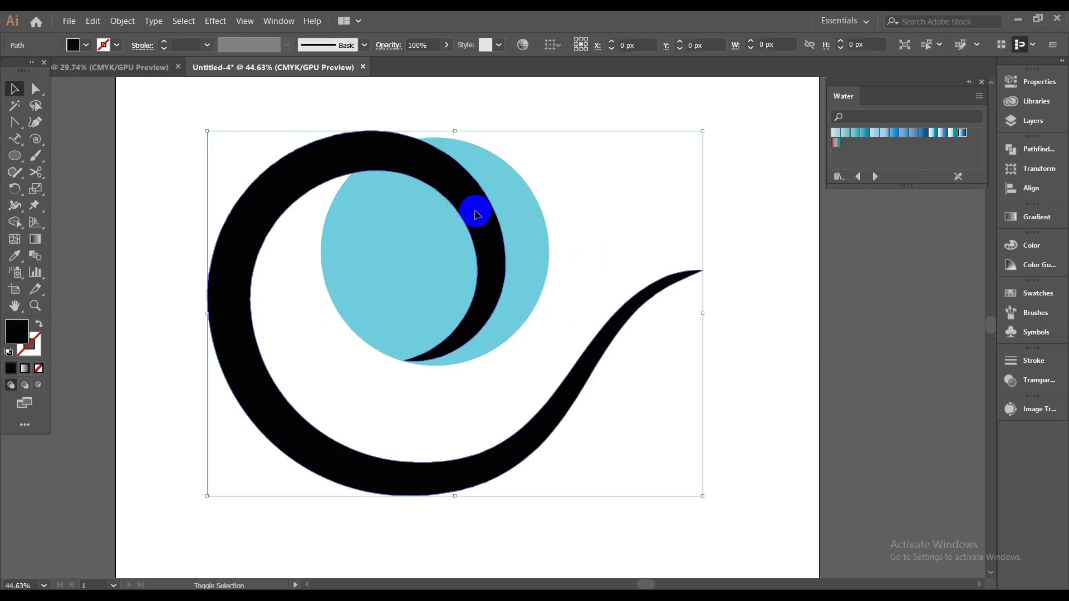
pyautogui.click(124, 25)
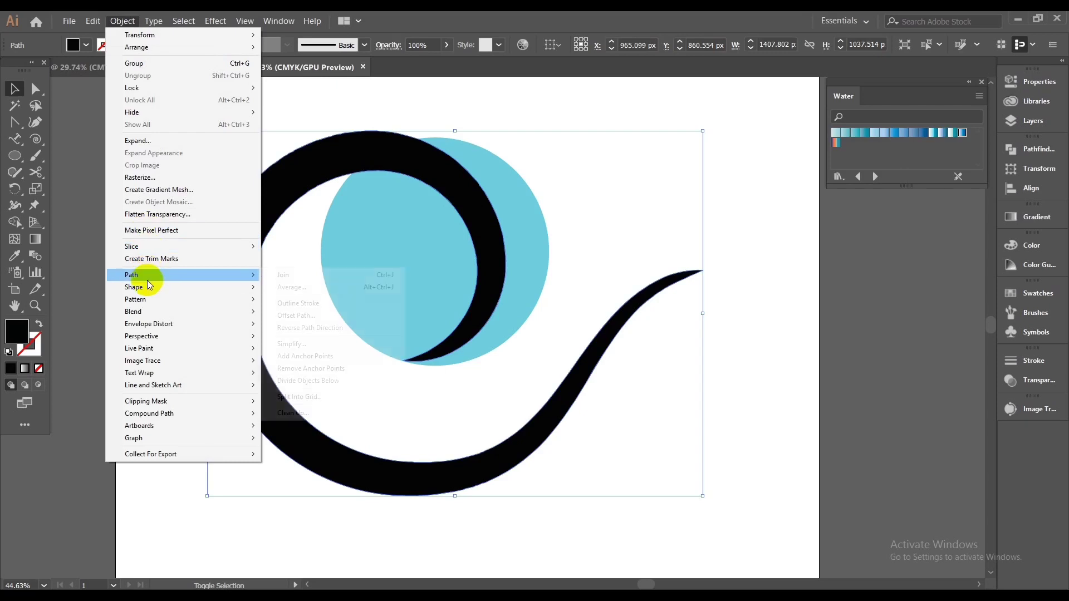
pyautogui.click(289, 316)
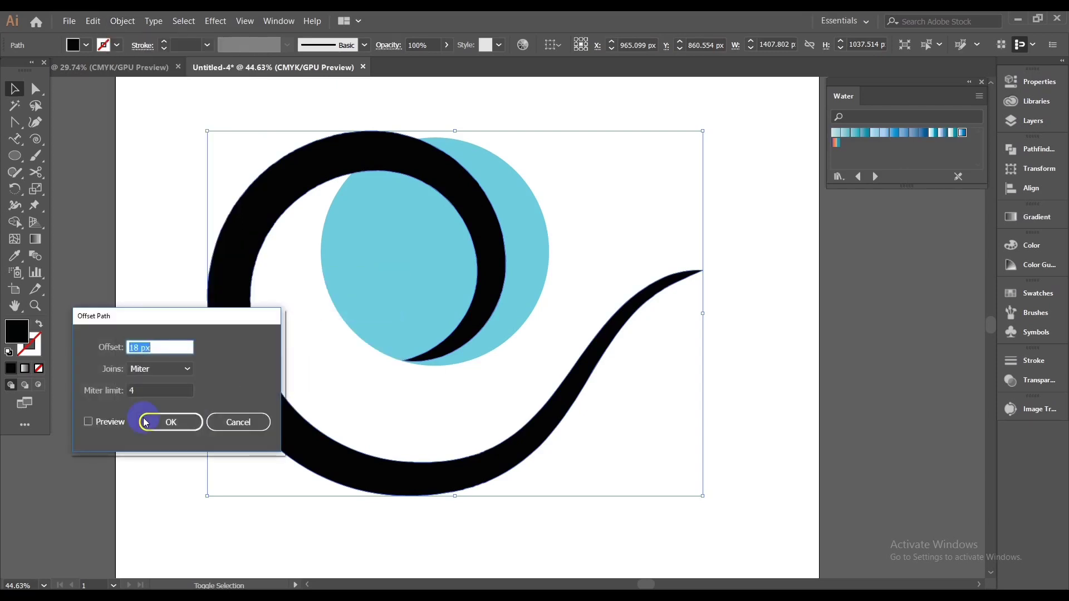
pyautogui.click(88, 422)
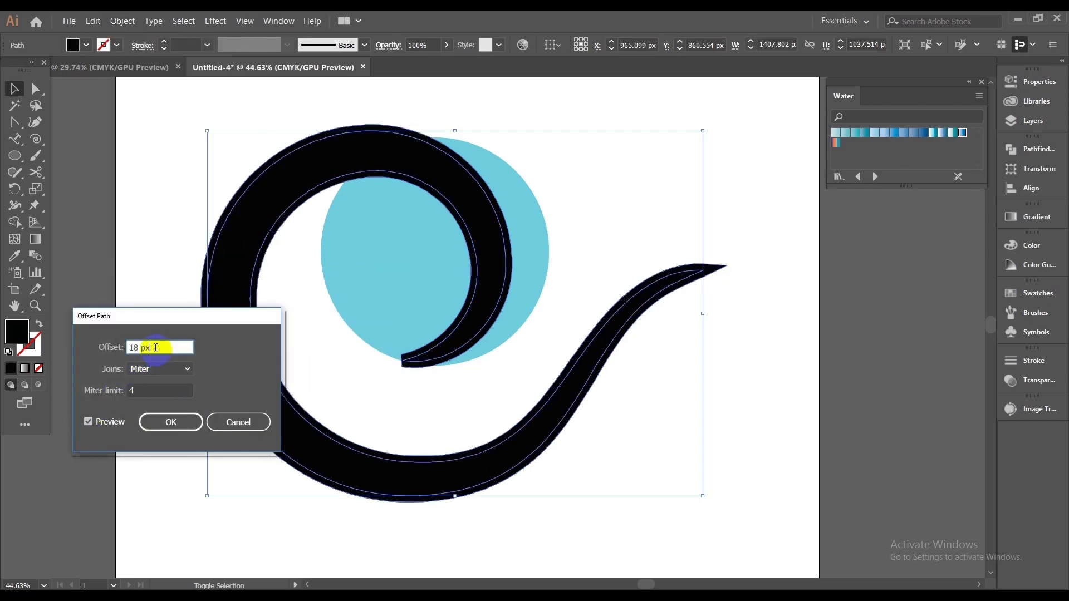
pyautogui.press('Up')
pyautogui.press('Up')
pyautogui.press('Up')
pyautogui.press('Up')
pyautogui.press('Up')
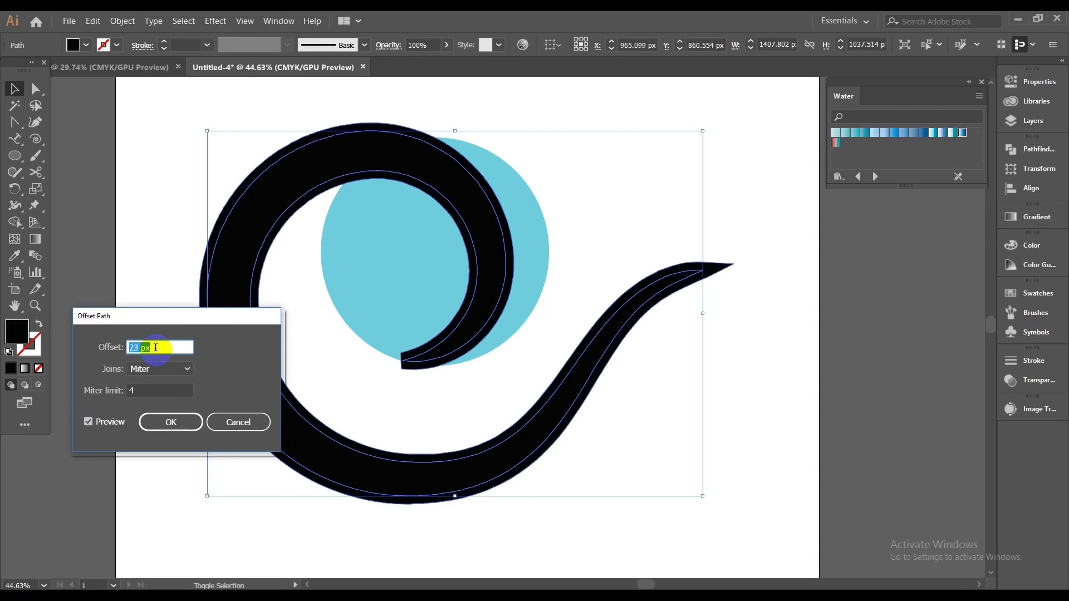
pyautogui.press('Down')
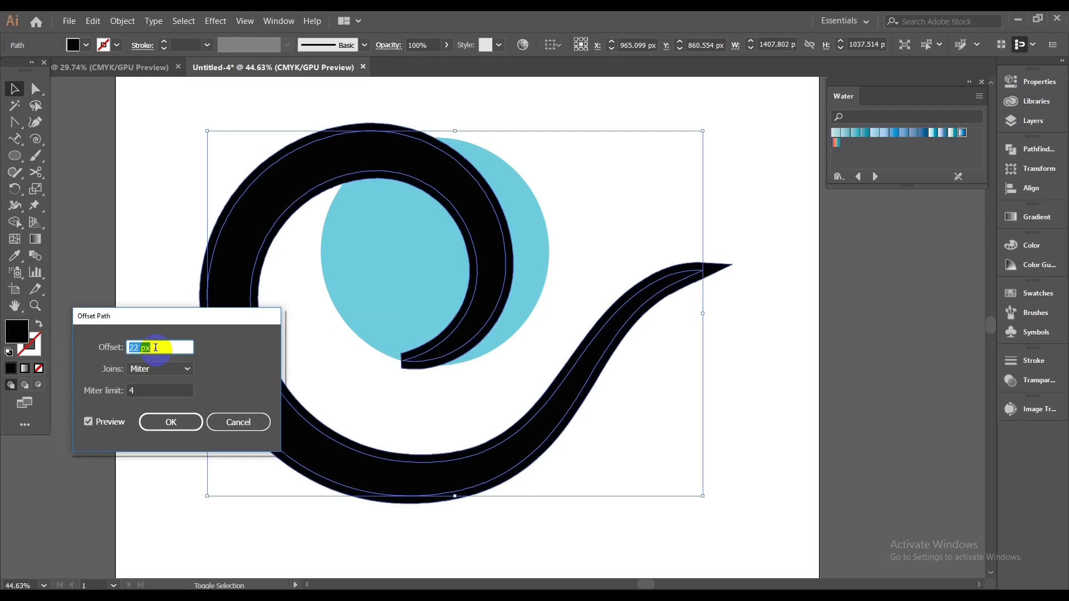
pyautogui.press('Up')
pyautogui.press('Up')
pyautogui.press('Up')
pyautogui.press('Down')
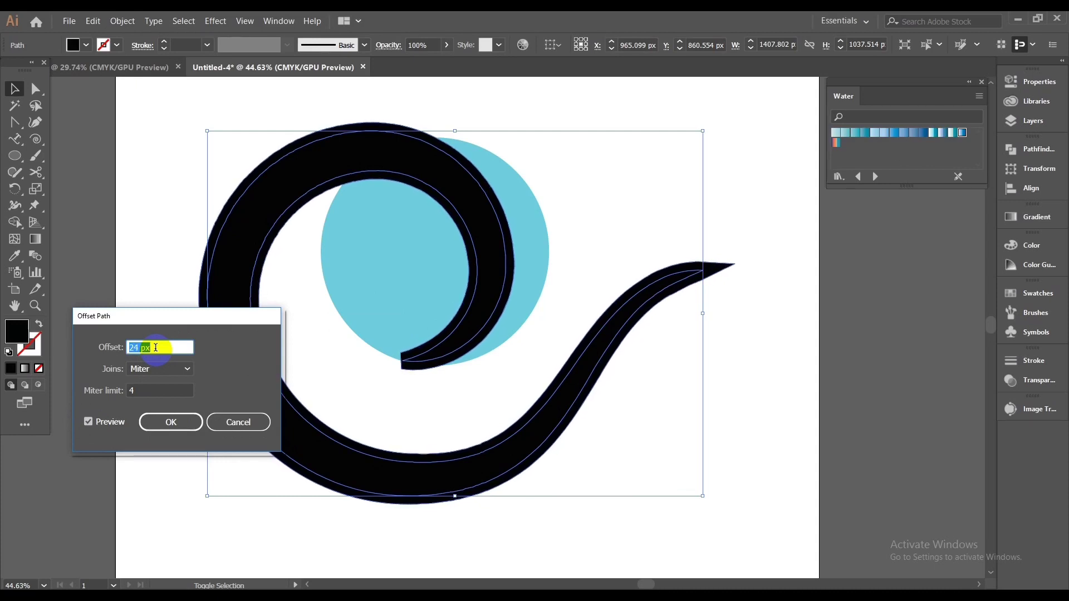
pyautogui.click(167, 421)
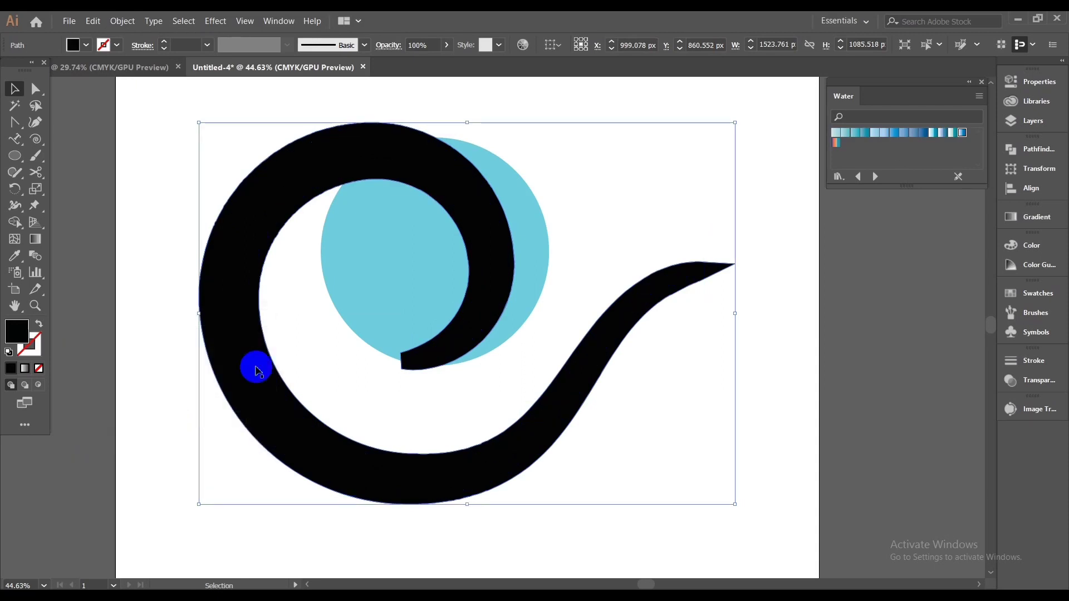
# Step: Fill the outline yellow, add the blue circle, and apply Pathfinder Minus Front
pyautogui.click(1023, 294)
pyautogui.click(885, 331)
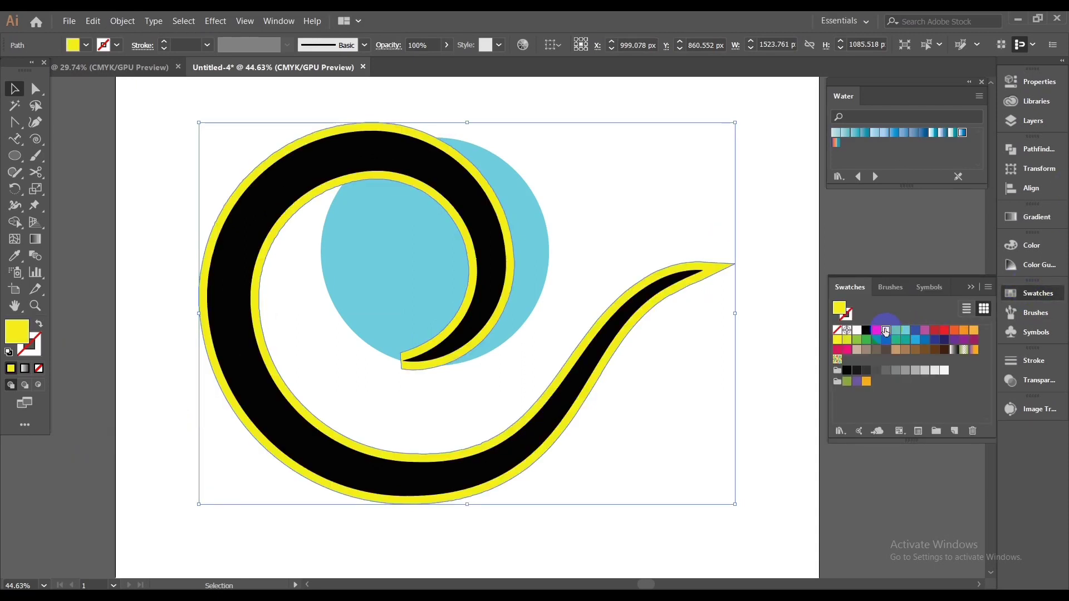
pyautogui.keyDown('shift'); pyautogui.click(524, 222); pyautogui.keyUp('shift')
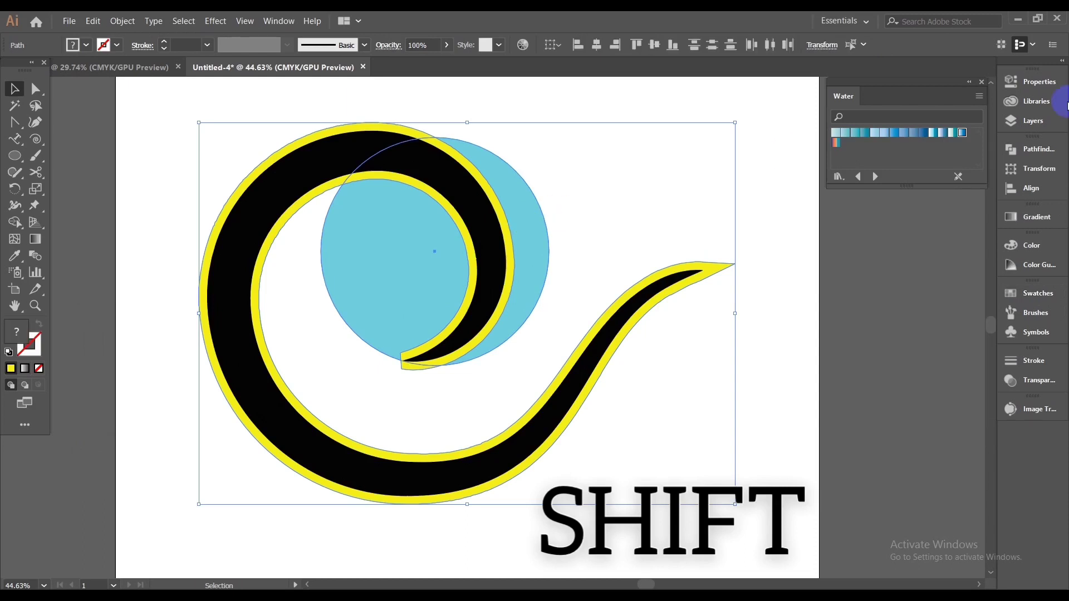
pyautogui.click(1026, 151)
pyautogui.click(878, 179)
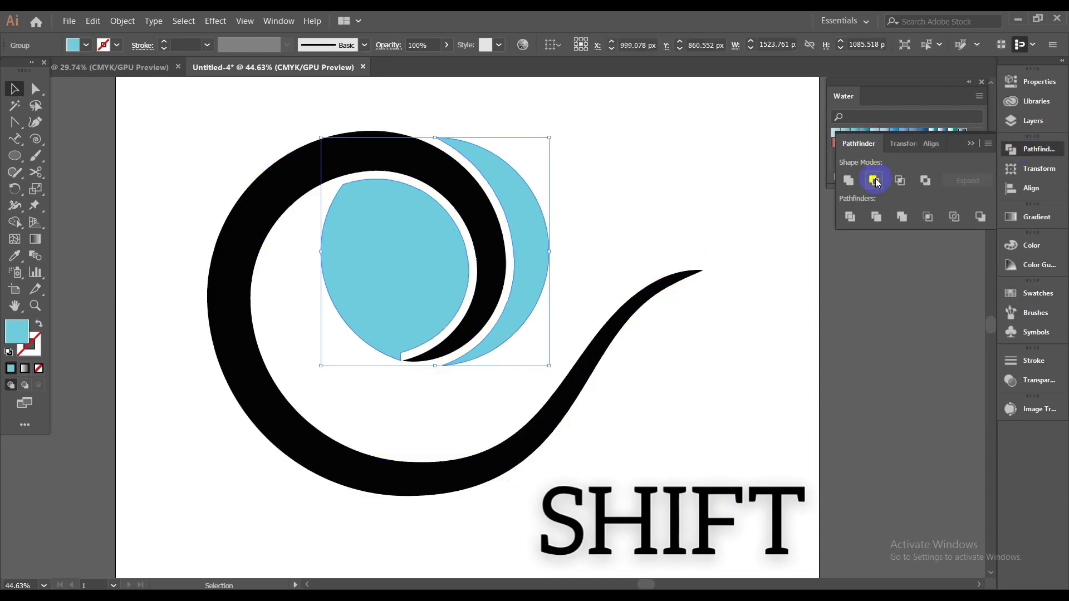
# Step: Delete the inner blue leaf piece, leaving only the crescent
pyautogui.click(592, 172)
pyautogui.click(384, 293)
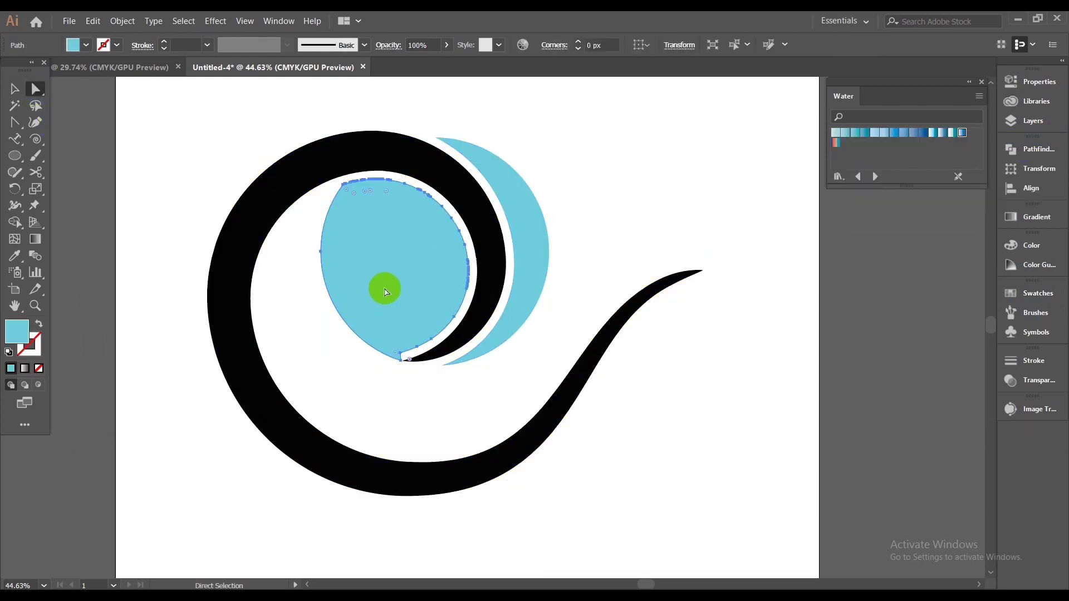
pyautogui.press('Delete')
pyautogui.scroll(1, 572, 286)
pyautogui.scroll(1, 609, 306)
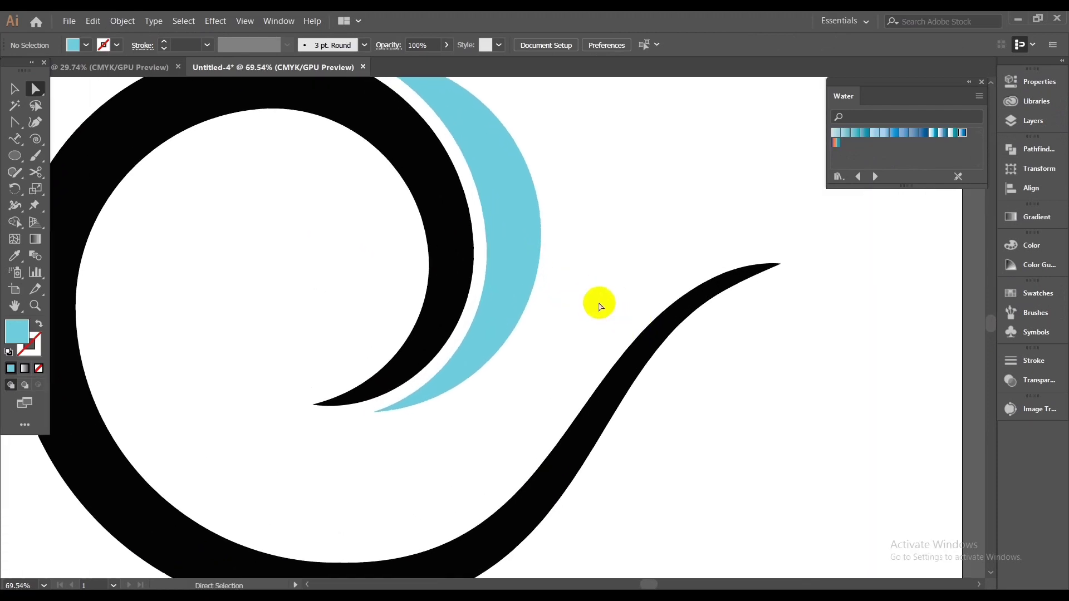
pyautogui.scroll(-1, 597, 301)
pyautogui.scroll(1, 577, 301)
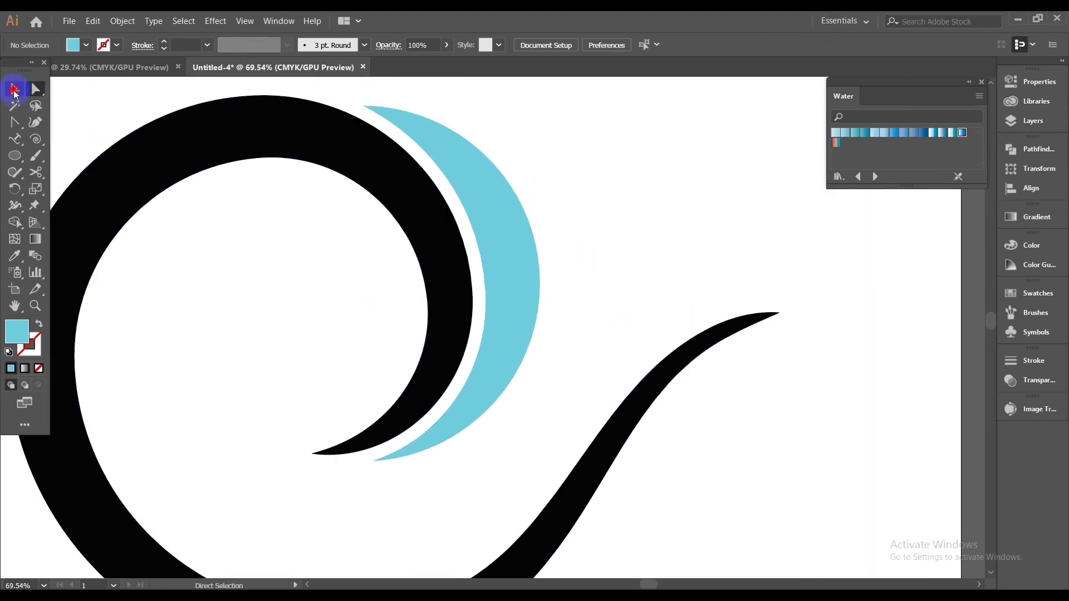
# Step: Duplicate the blue crescent, shrink the copy, and fill it red from Swatches
pyautogui.click(14, 89)
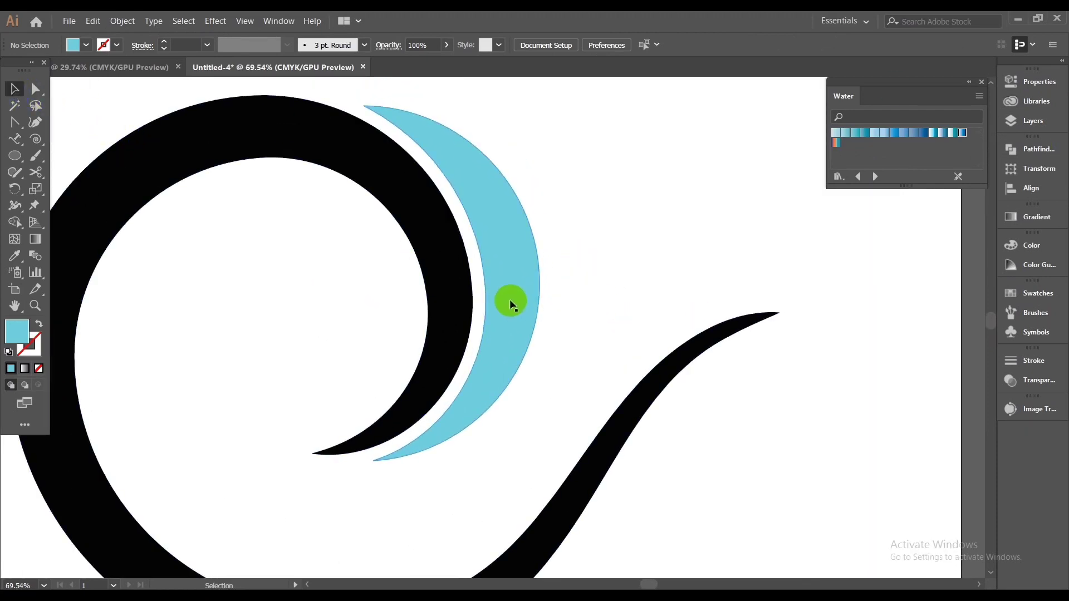
pyautogui.moveTo(511, 304); pyautogui.dragTo(566, 301)
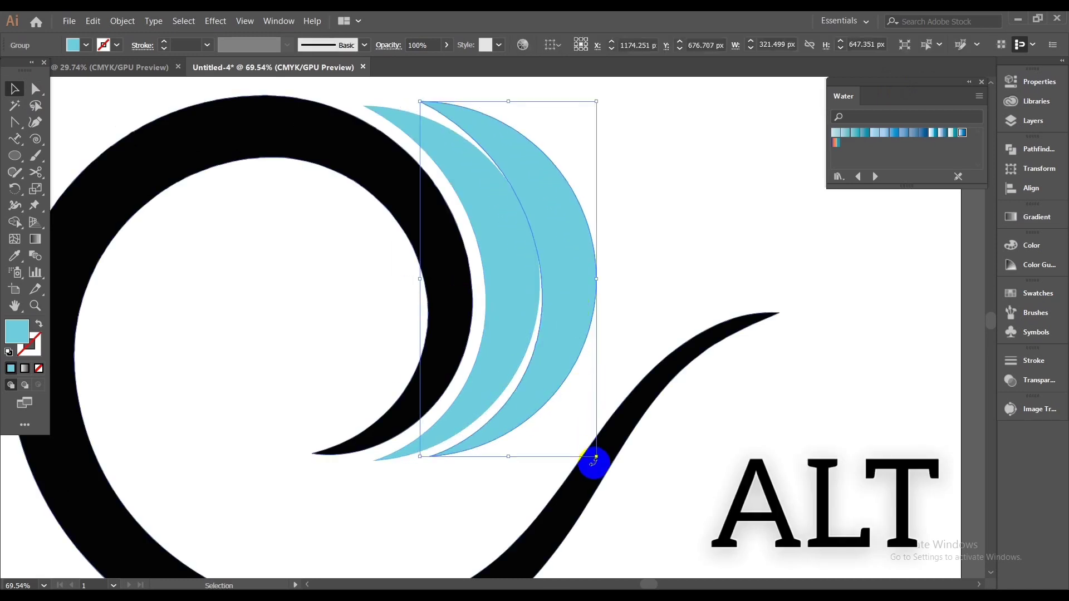
pyautogui.moveTo(596, 457); pyautogui.dragTo(587, 452)
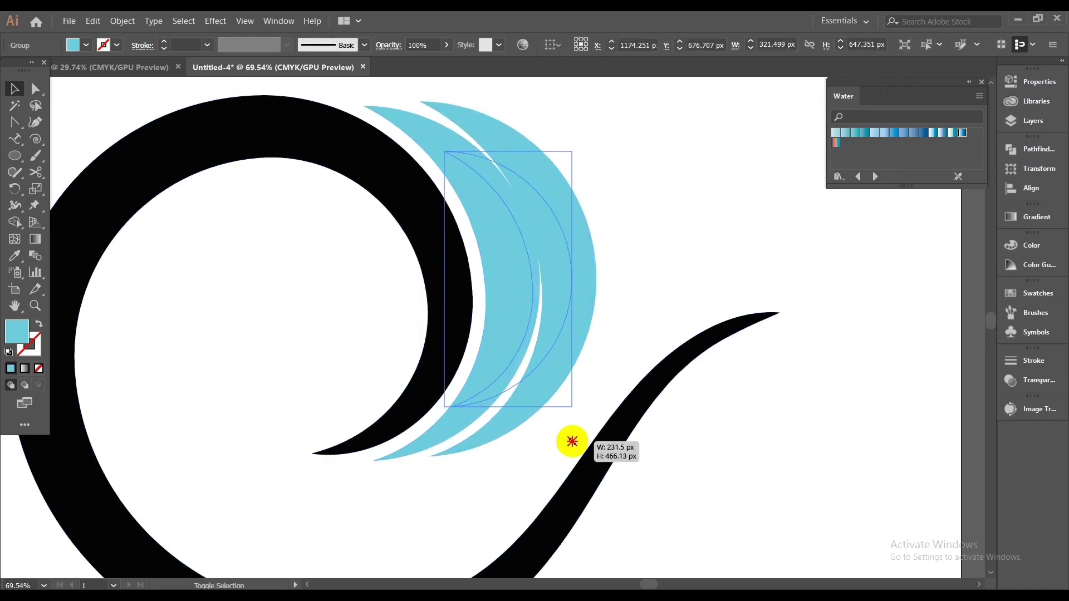
pyautogui.moveTo(559, 236); pyautogui.dragTo(558, 227)
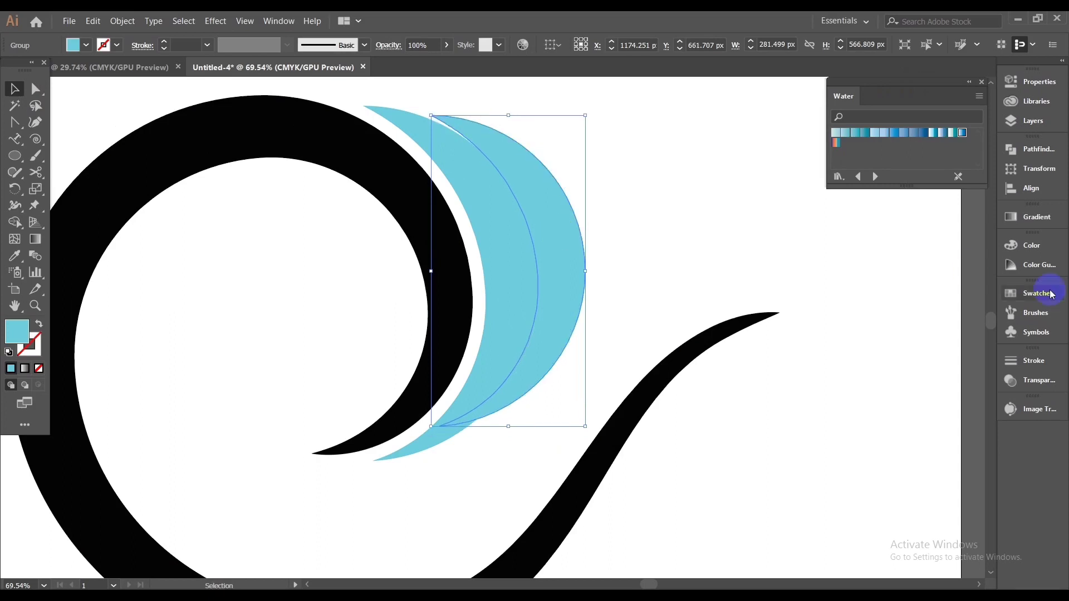
pyautogui.click(1038, 293)
pyautogui.click(934, 330)
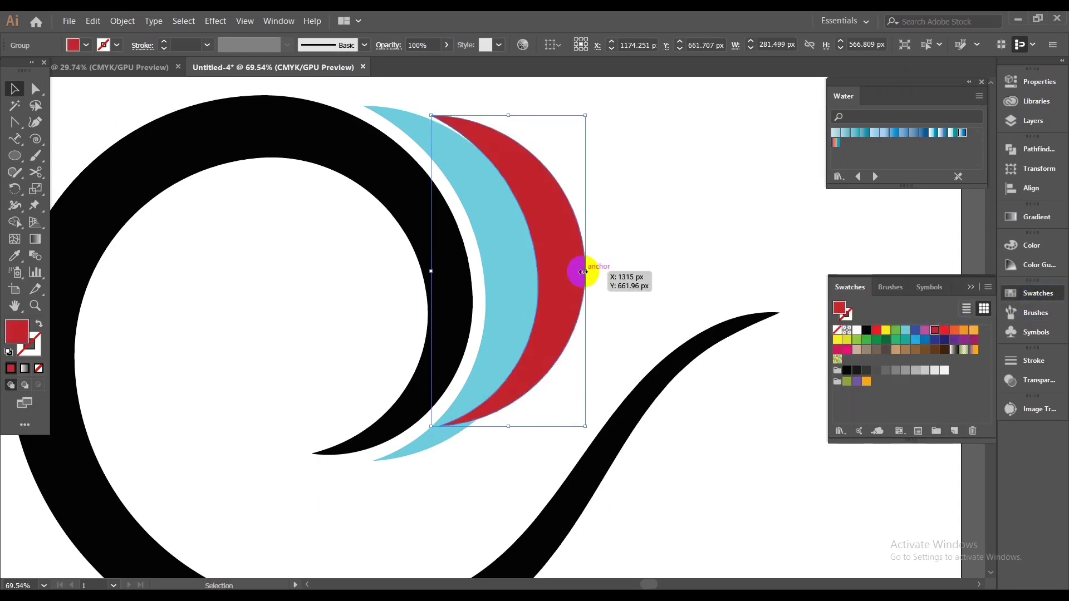
# Step: Reposition, slightly rotate and resize the red crescent along the blue crescent's outer edge
pyautogui.moveTo(583, 272); pyautogui.dragTo(575, 262)
pyautogui.moveTo(415, 101); pyautogui.dragTo(402, 105)
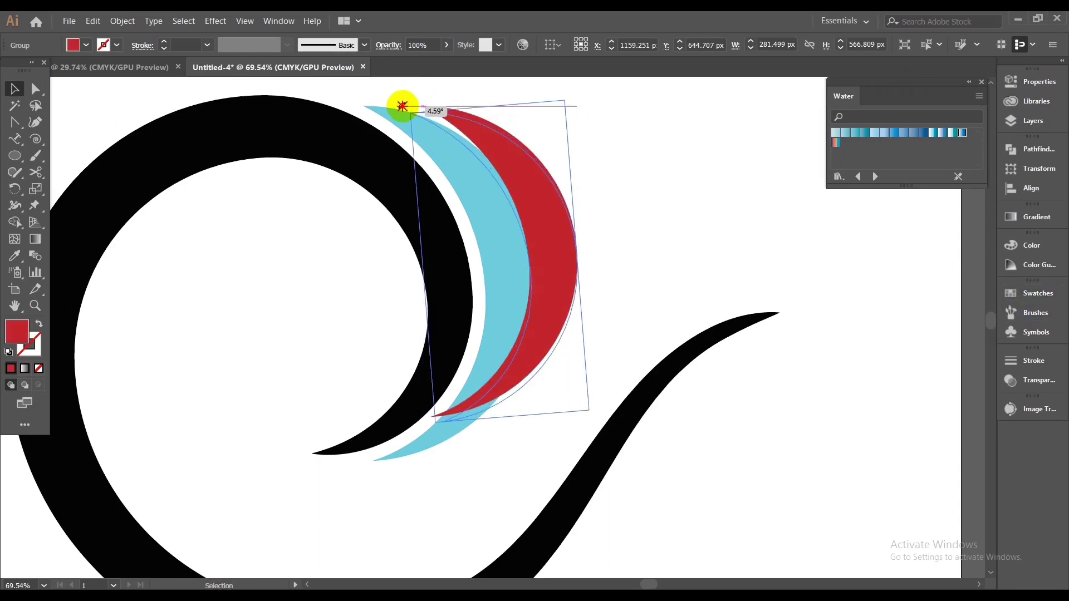
pyautogui.moveTo(551, 222); pyautogui.dragTo(548, 223)
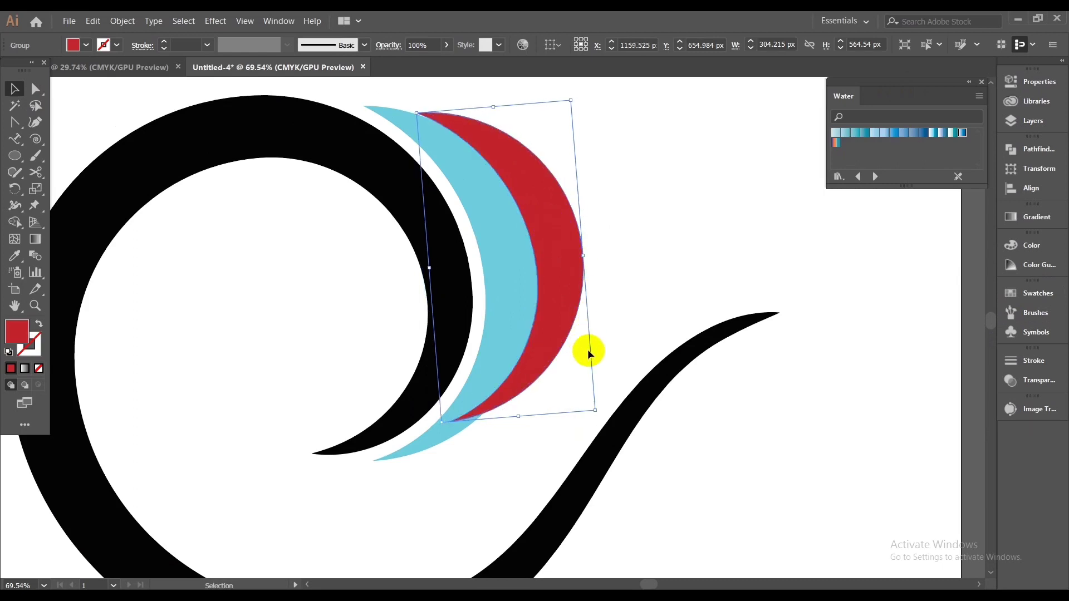
pyautogui.moveTo(599, 410)
pyautogui.mouseDown()
pyautogui.moveTo(592, 405)
pyautogui.moveTo(595, 415)
pyautogui.mouseUp()
pyautogui.moveTo(556, 327); pyautogui.dragTo(557, 328)
# Step: Send the red crescent behind the blue one and nudge it slightly left
pyautogui.click(612, 249)
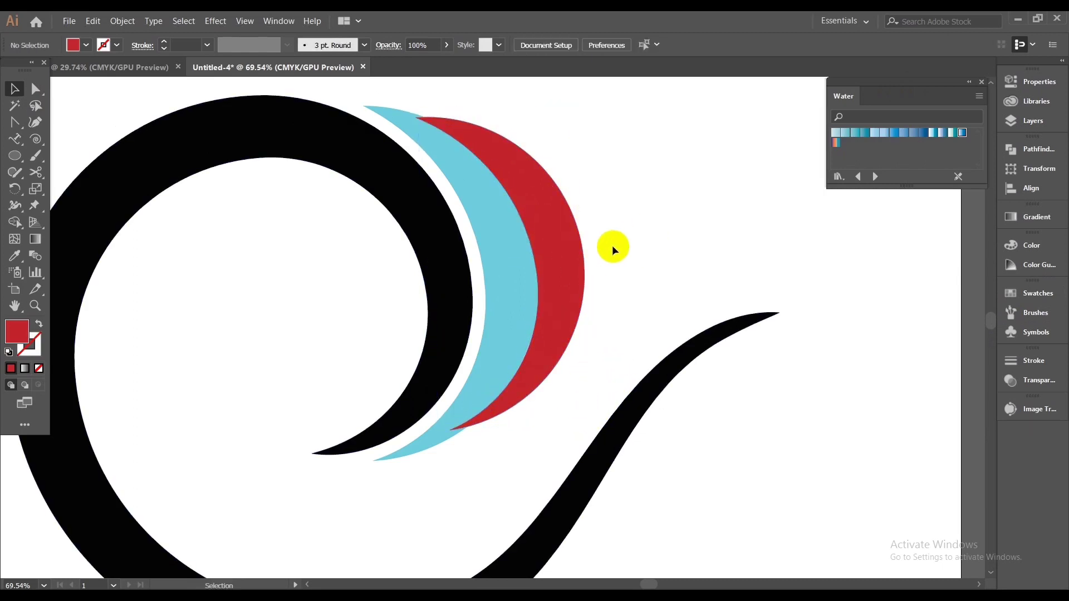
pyautogui.click(543, 268)
pyautogui.rightClick(653, 240)
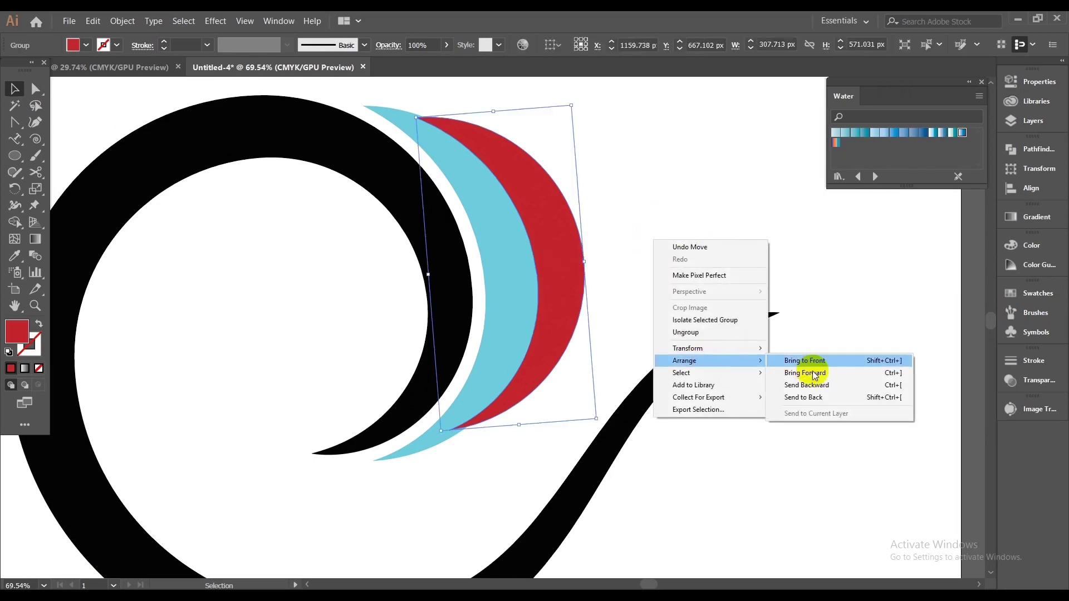
pyautogui.click(814, 400)
pyautogui.click(683, 262)
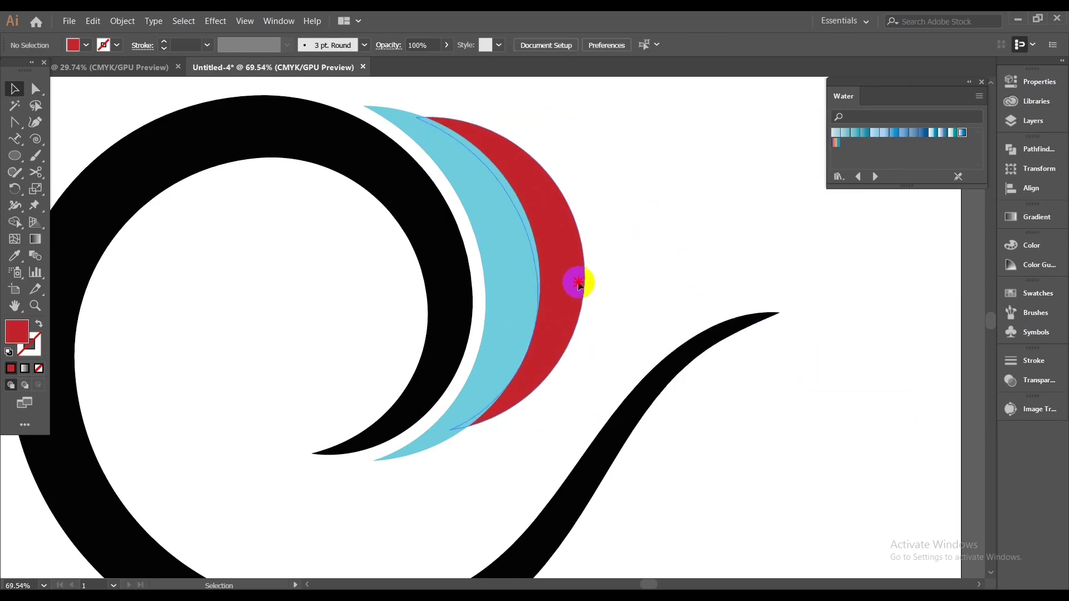
pyautogui.moveTo(580, 281); pyautogui.dragTo(574, 281)
pyautogui.click(666, 304)
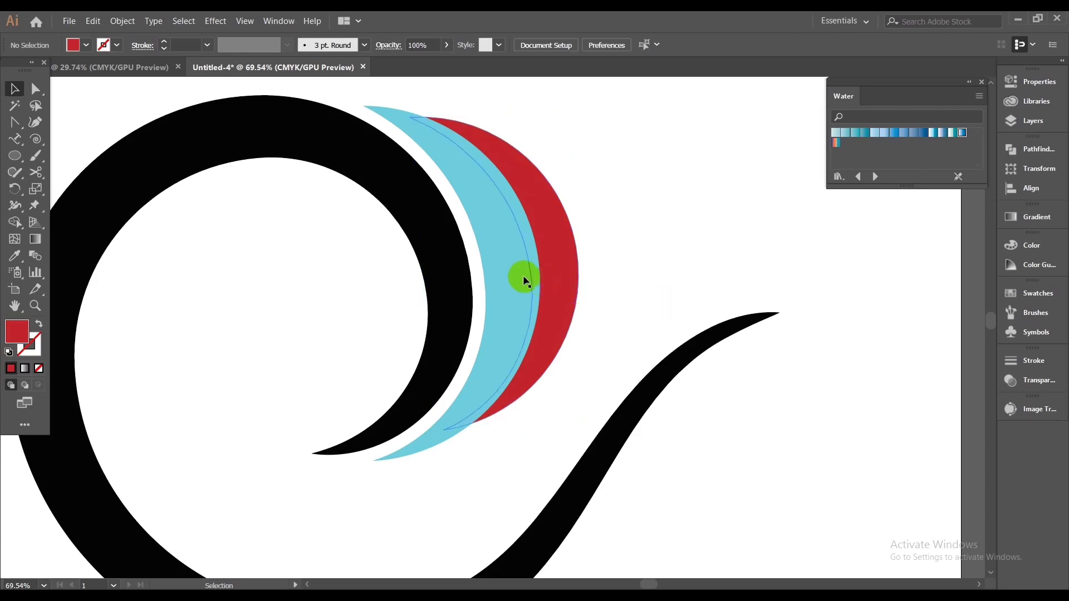
pyautogui.click(518, 275)
# Step: Create a 24 px offset path around the blue crescent and fill it yellow
pyautogui.click(121, 23)
pyautogui.moveTo(132, 275)
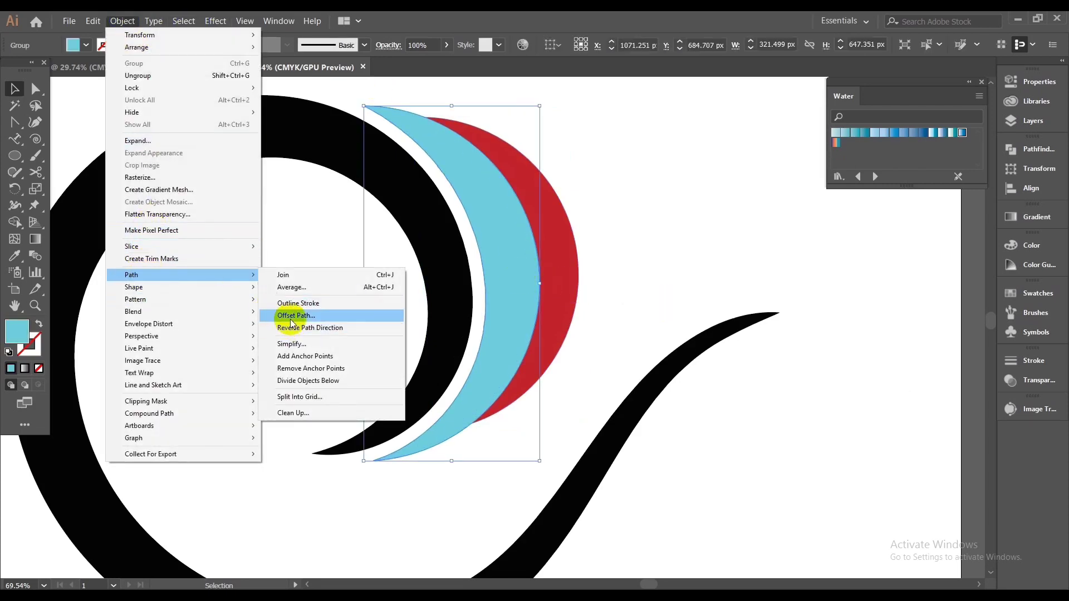
pyautogui.click(285, 316)
pyautogui.click(88, 423)
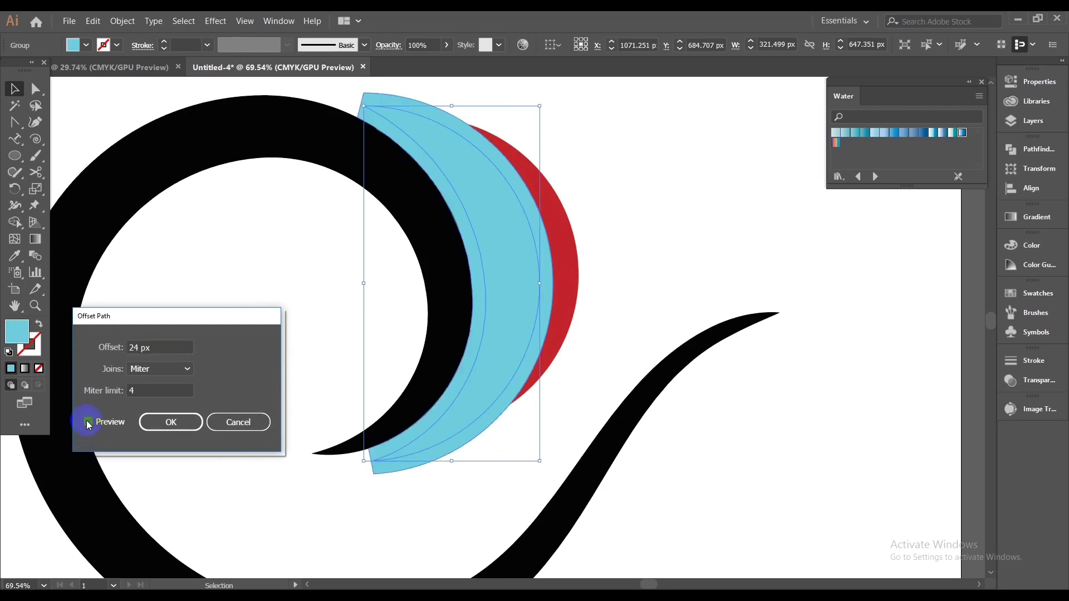
pyautogui.click(172, 429)
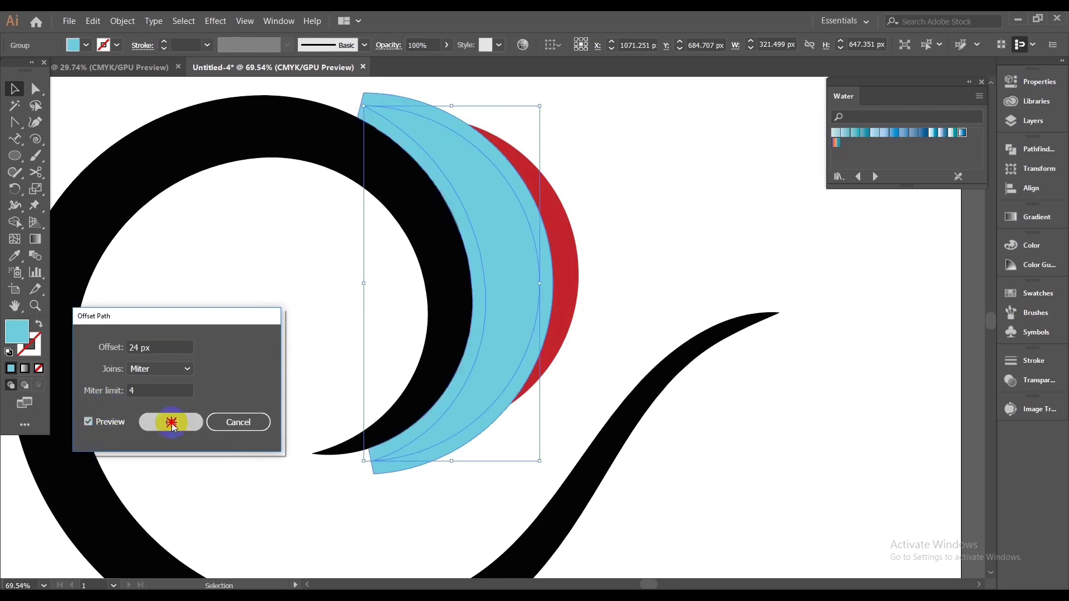
pyautogui.click(1013, 298)
pyautogui.click(886, 330)
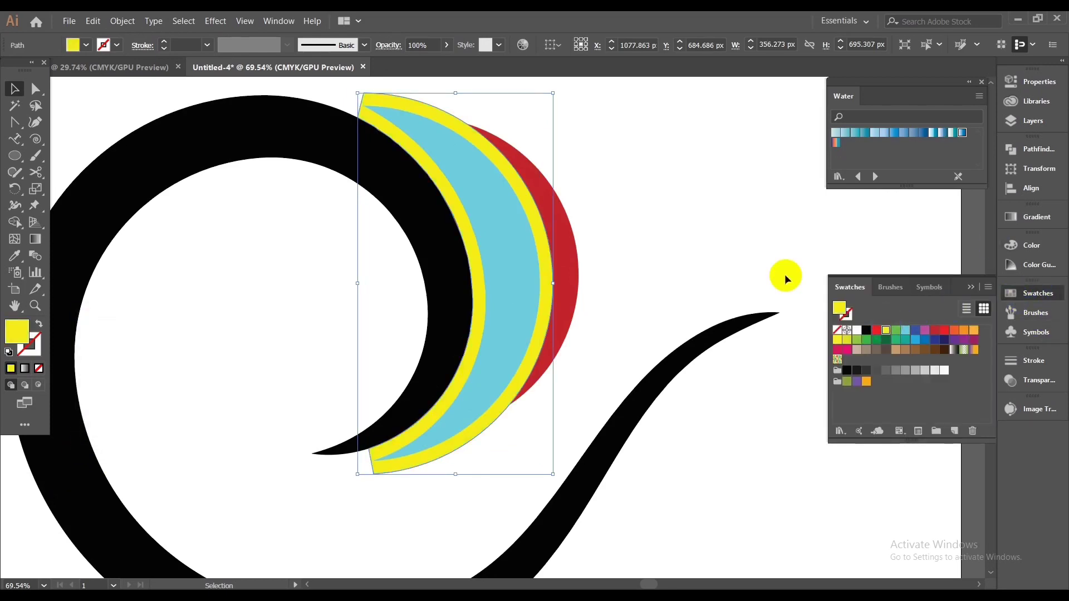
# Step: Subtract the yellow outline from the red crescent with Pathfinder Minus Front
pyautogui.keyDown('shift'); pyautogui.click(571, 249); pyautogui.keyUp('shift')
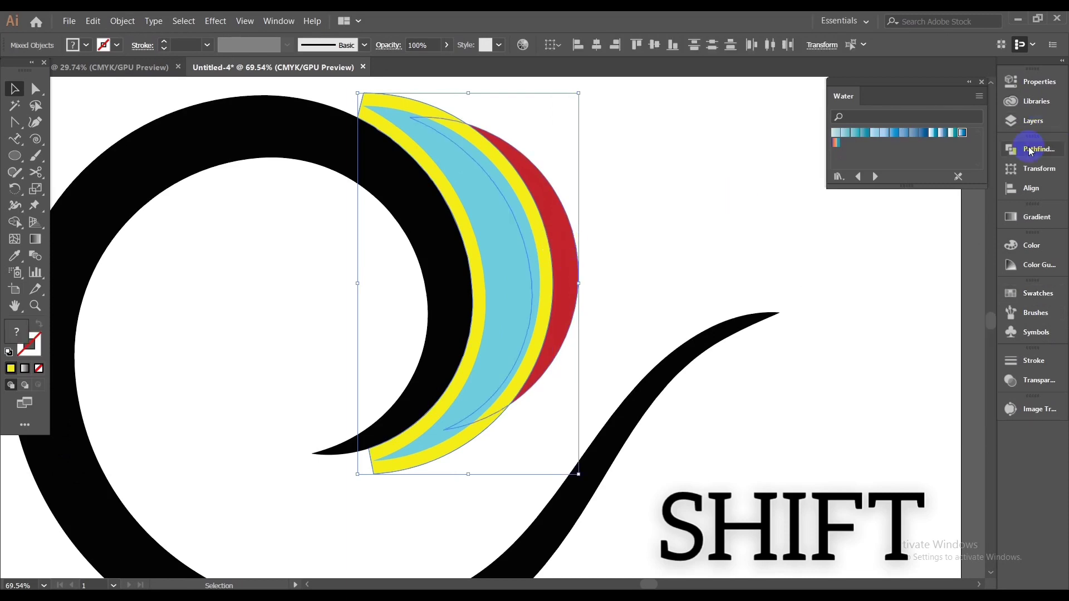
pyautogui.click(1031, 150)
pyautogui.click(877, 181)
pyautogui.click(689, 253)
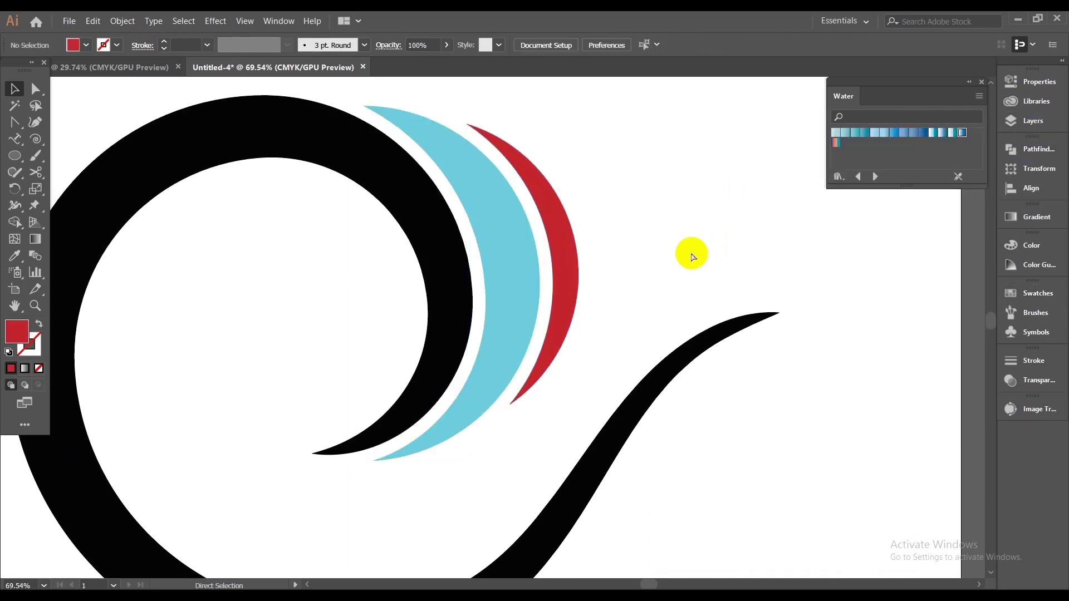
pyautogui.scroll(-1, 646, 219)
pyautogui.scroll(-3, 646, 227)
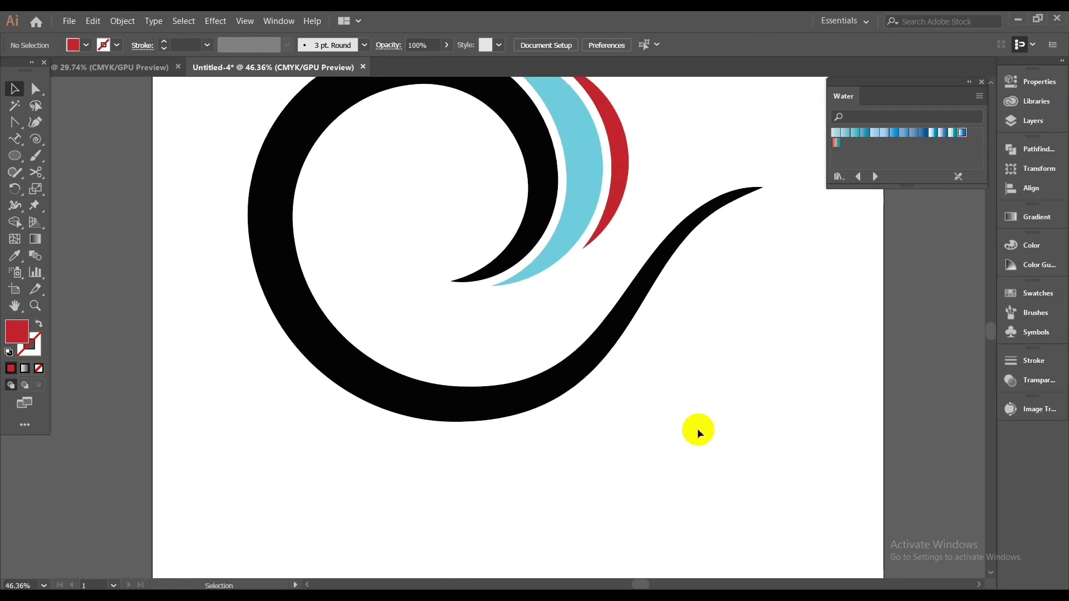
pyautogui.keyDown('alt'); pyautogui.scroll(1, 668, 401); pyautogui.keyUp('alt')
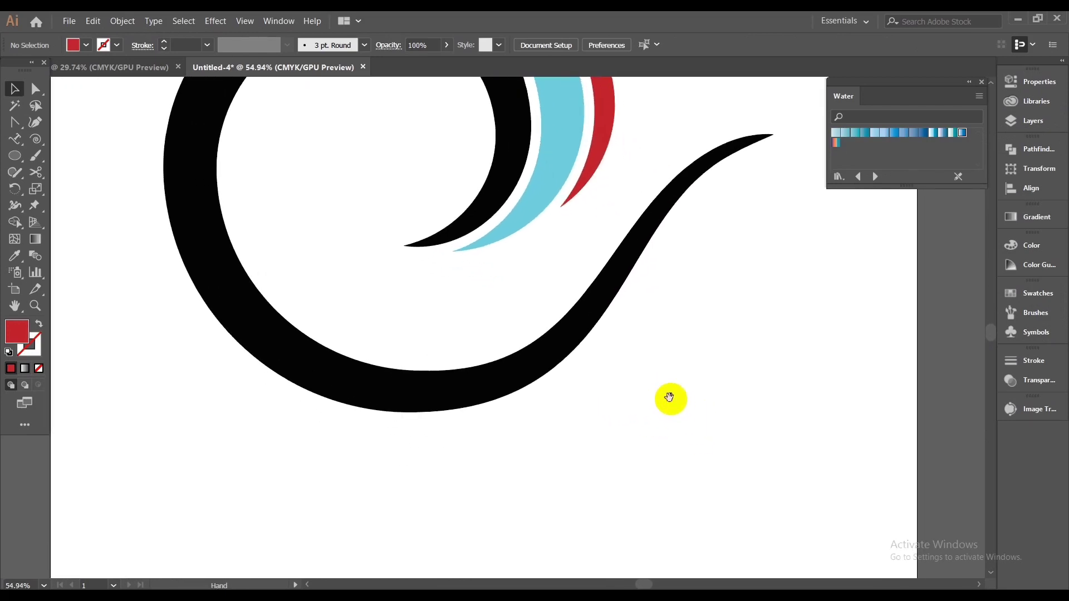
pyautogui.keyDown('alt'); pyautogui.scroll(1, 649, 430); pyautogui.keyUp('alt')
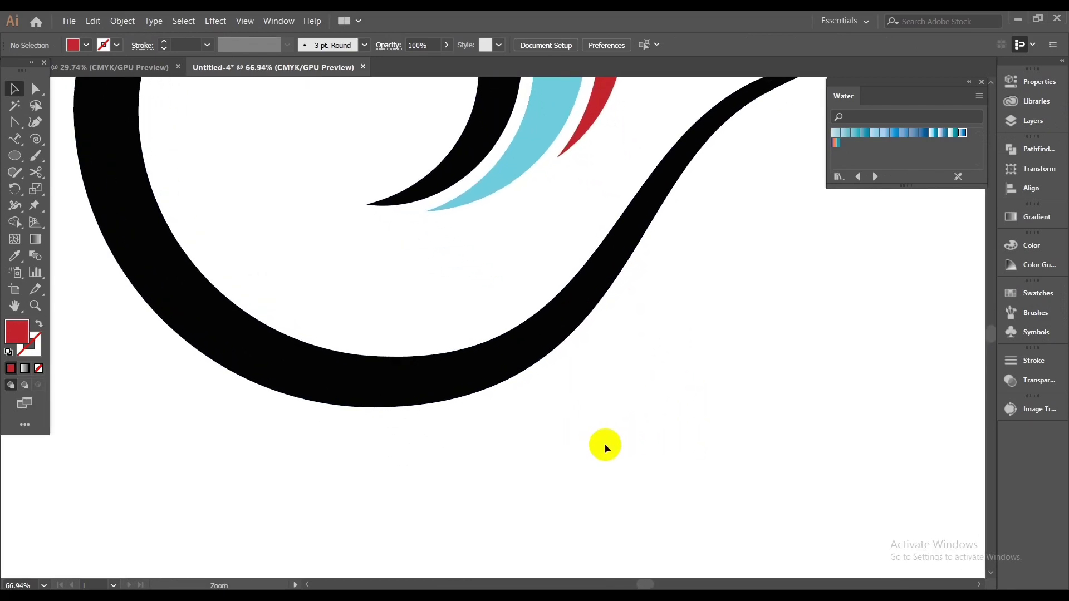
pyautogui.keyDown('alt'); pyautogui.scroll(1, 467, 450); pyautogui.keyUp('alt')
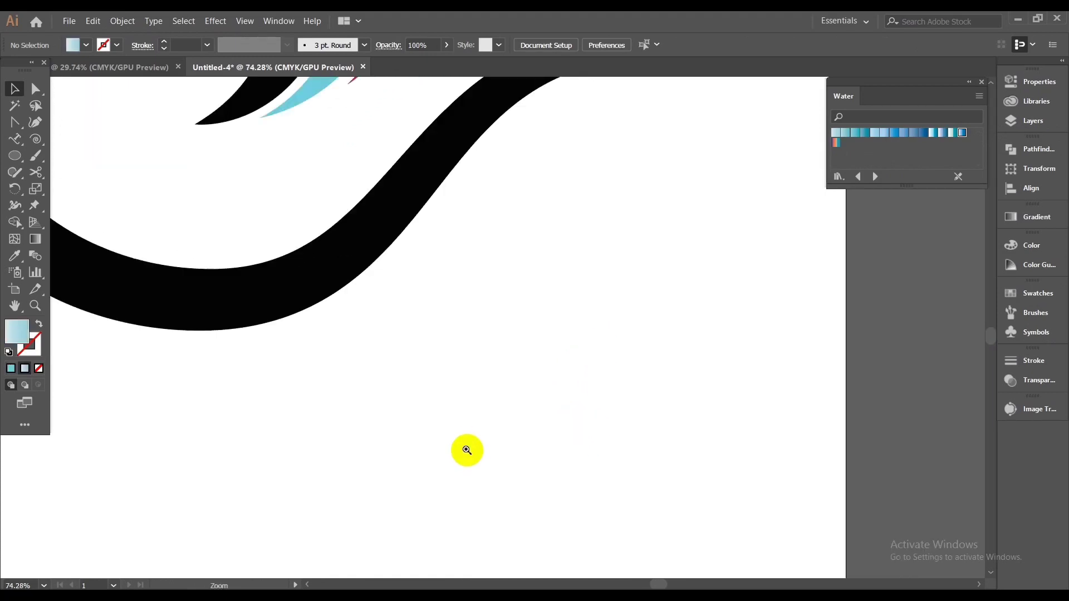
pyautogui.keyDown('alt'); pyautogui.scroll(-2, 470, 449); pyautogui.keyUp('alt')
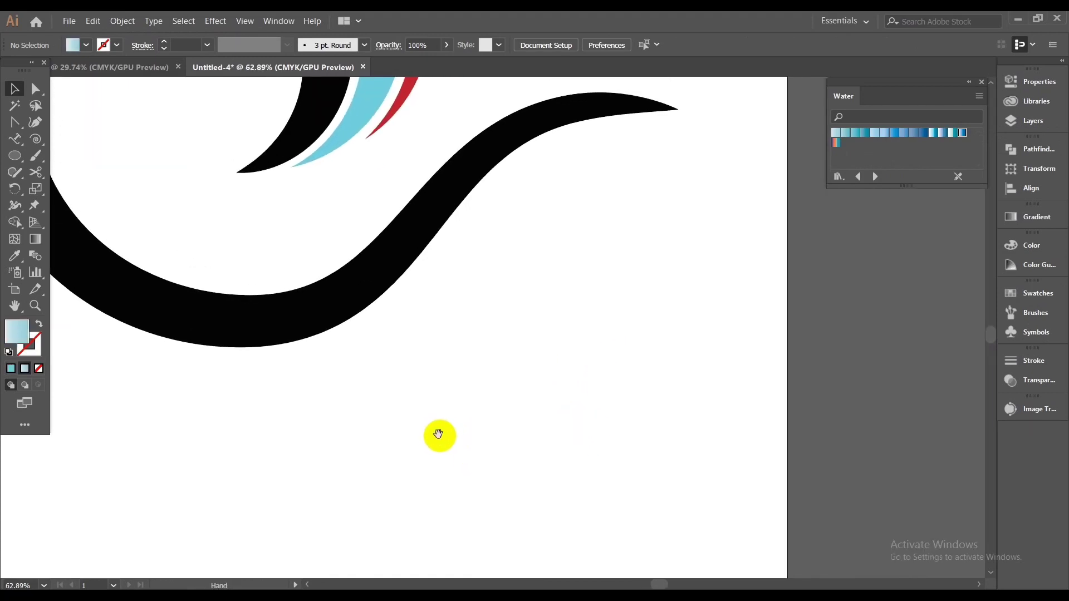
pyautogui.moveTo(437, 435); pyautogui.dragTo(456, 426)
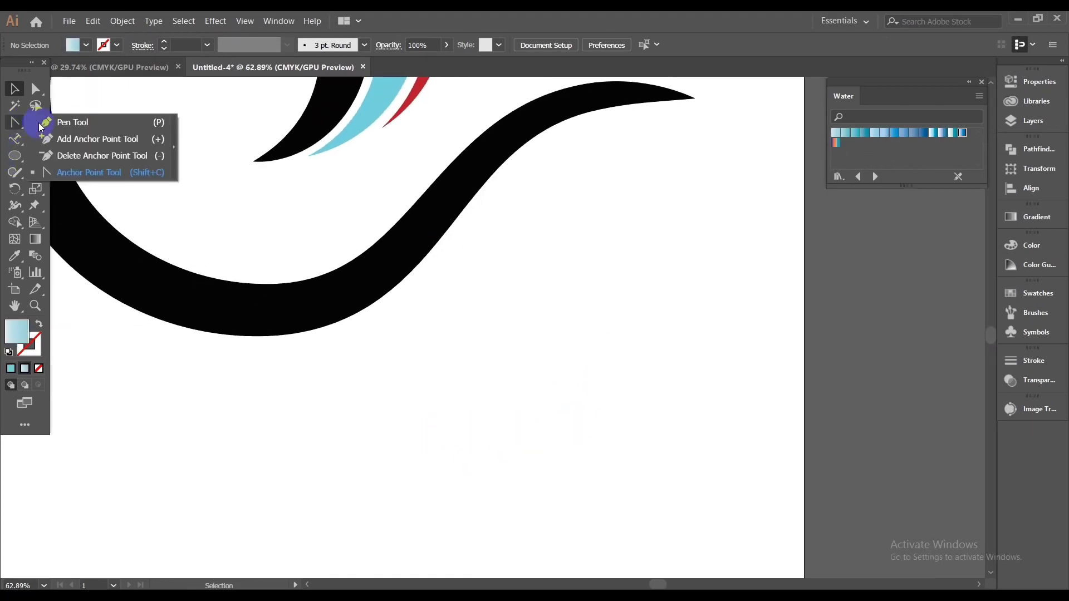
# Step: Draw a straight Pen line below the black wave toward its tip, with 3 pt stroke
pyautogui.click(78, 119)
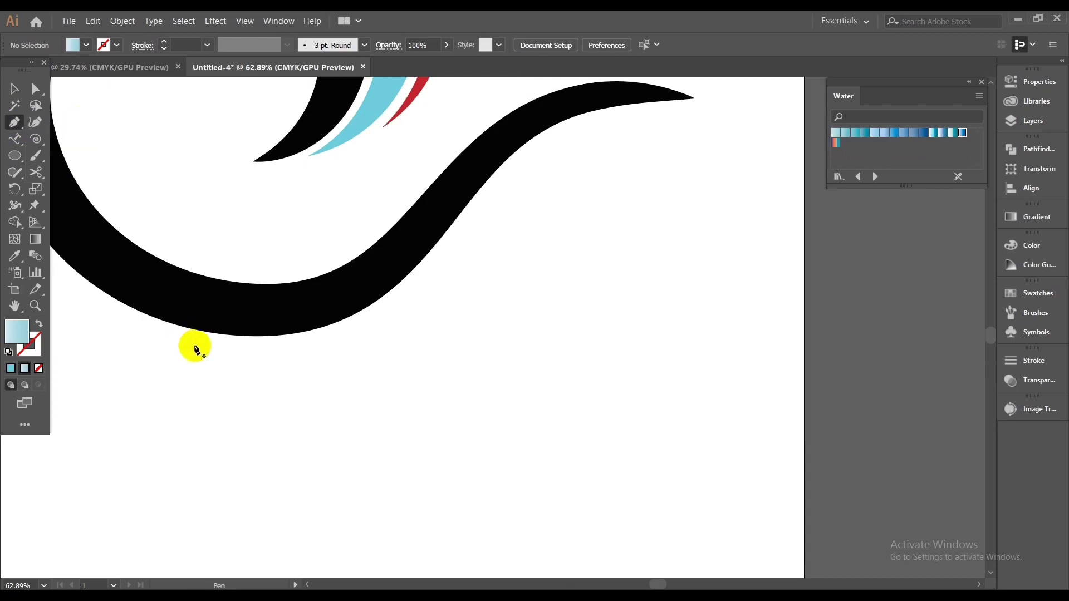
pyautogui.click(268, 406)
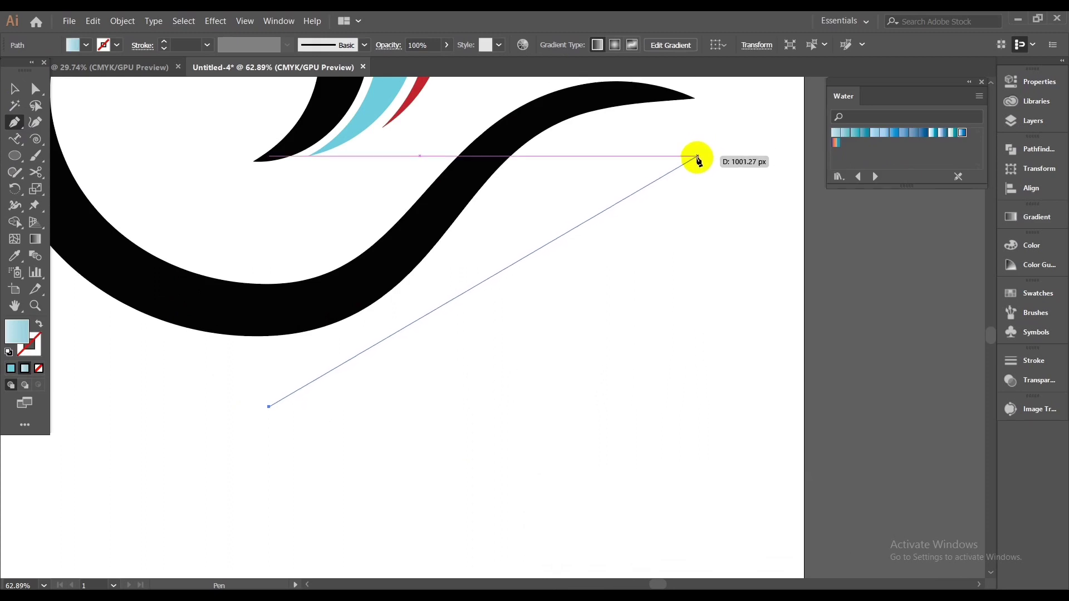
pyautogui.click(695, 157)
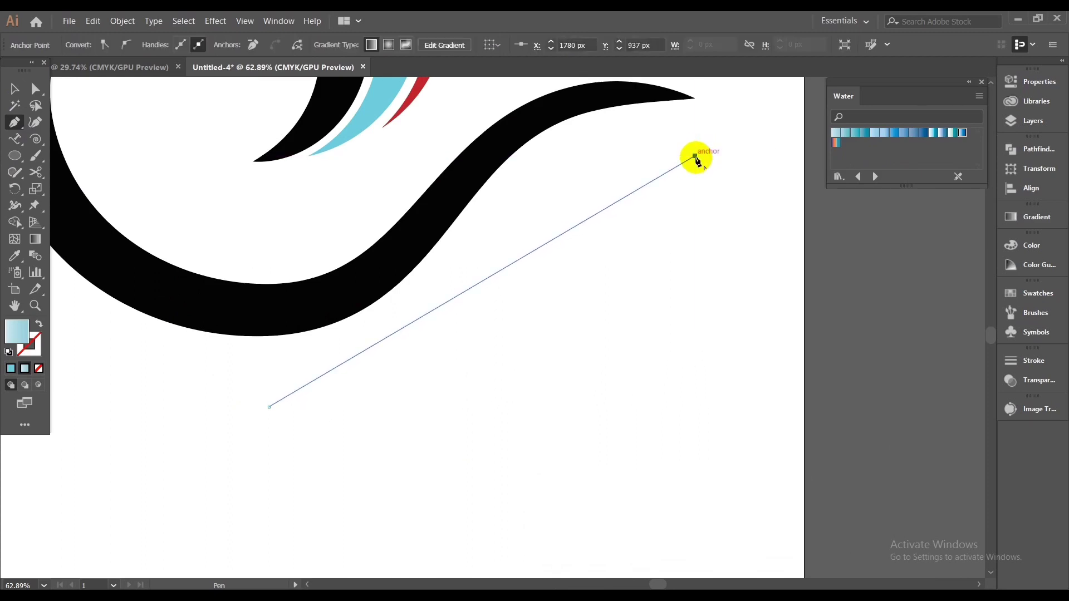
pyautogui.click(7, 89)
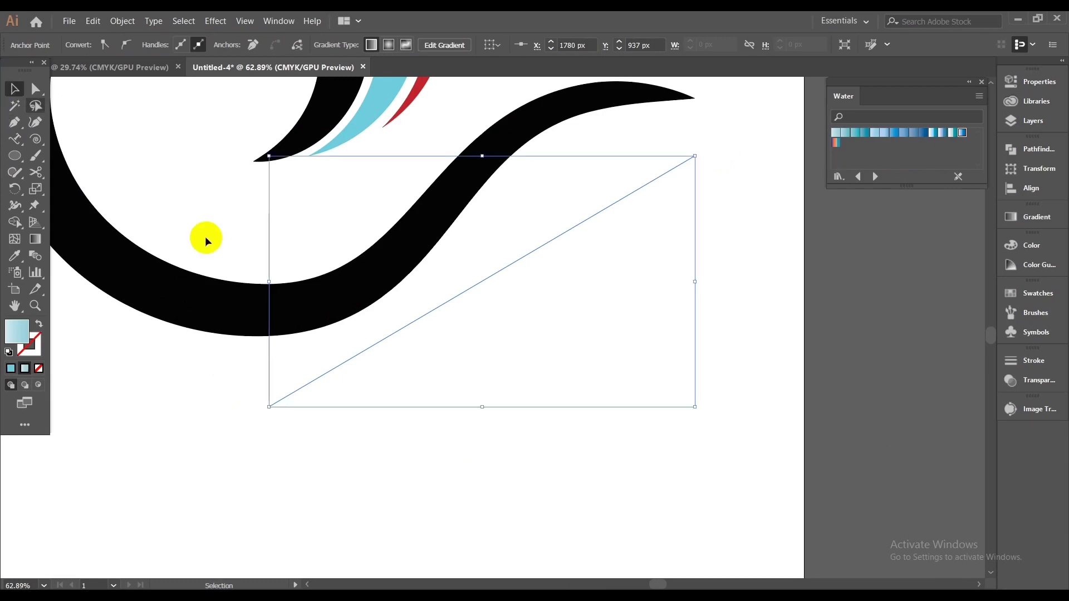
pyautogui.click(576, 372)
pyautogui.moveTo(566, 328); pyautogui.dragTo(510, 240)
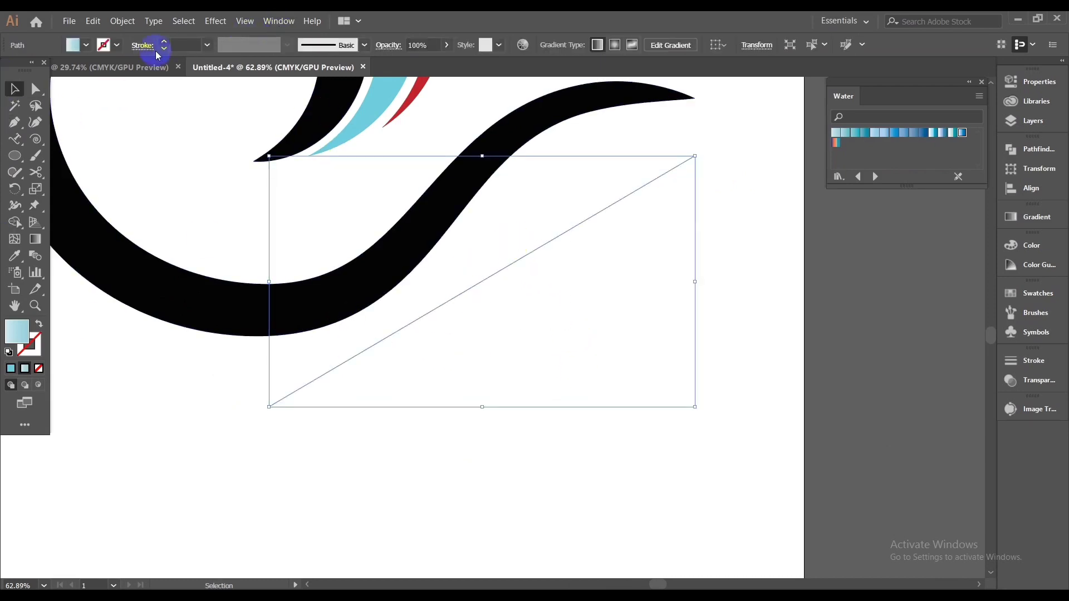
pyautogui.write('3')
pyautogui.press('Return')
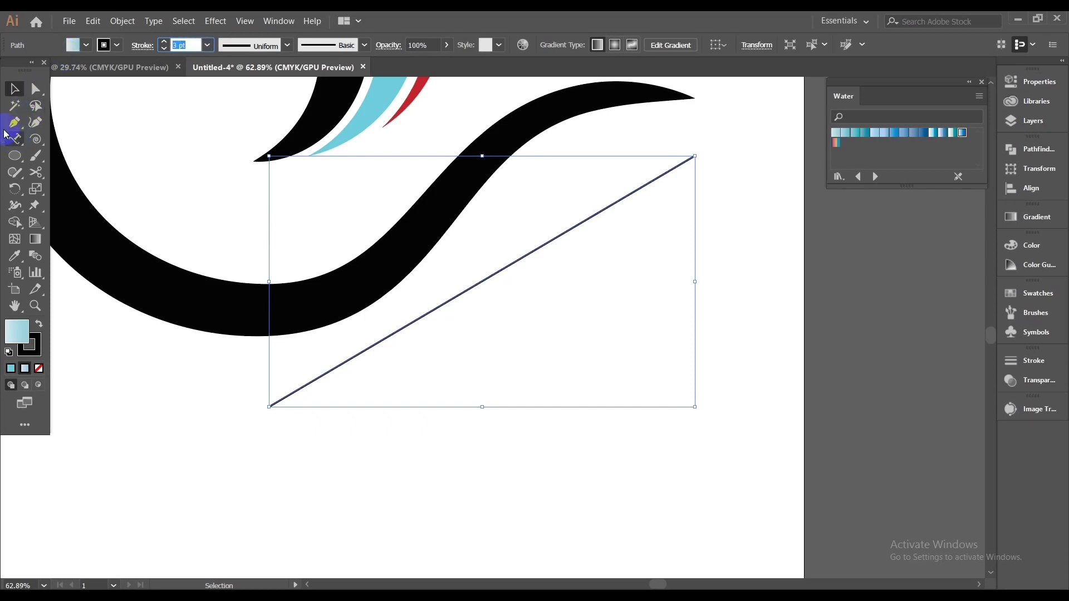
# Step: Bend the line into an unfilled S-curve, shaping its crest and bottom handles
pyautogui.moveTo(11, 128); pyautogui.dragTo(81, 175)
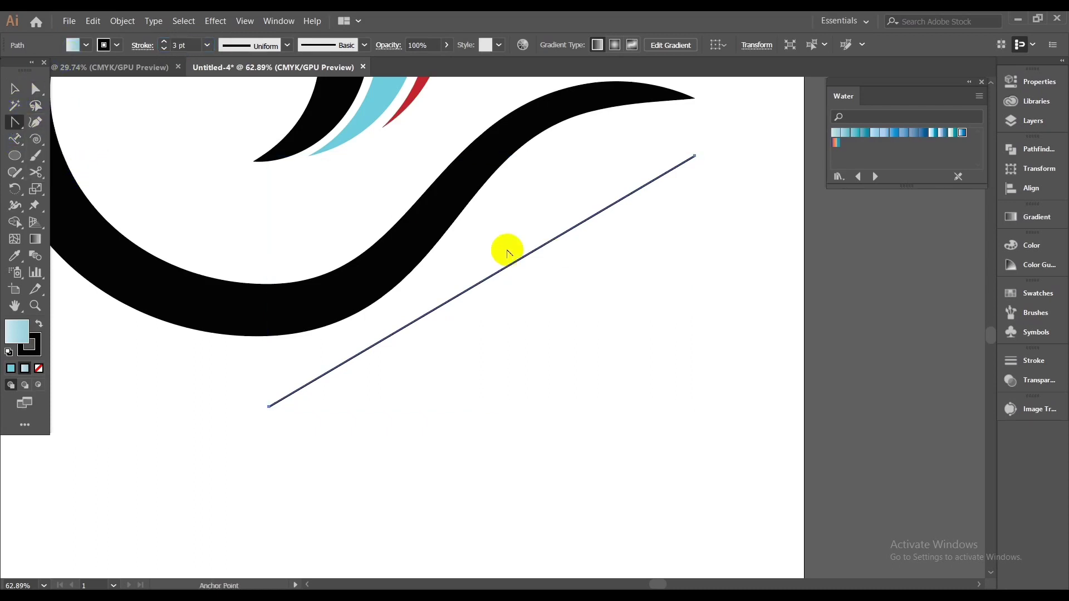
pyautogui.moveTo(495, 277); pyautogui.dragTo(552, 301)
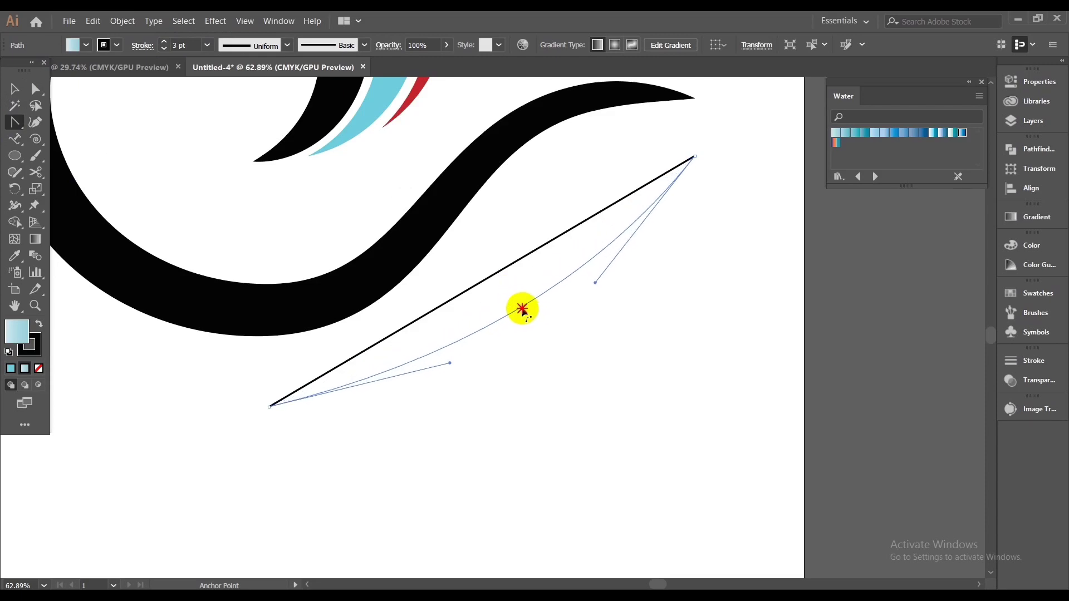
pyautogui.click(39, 369)
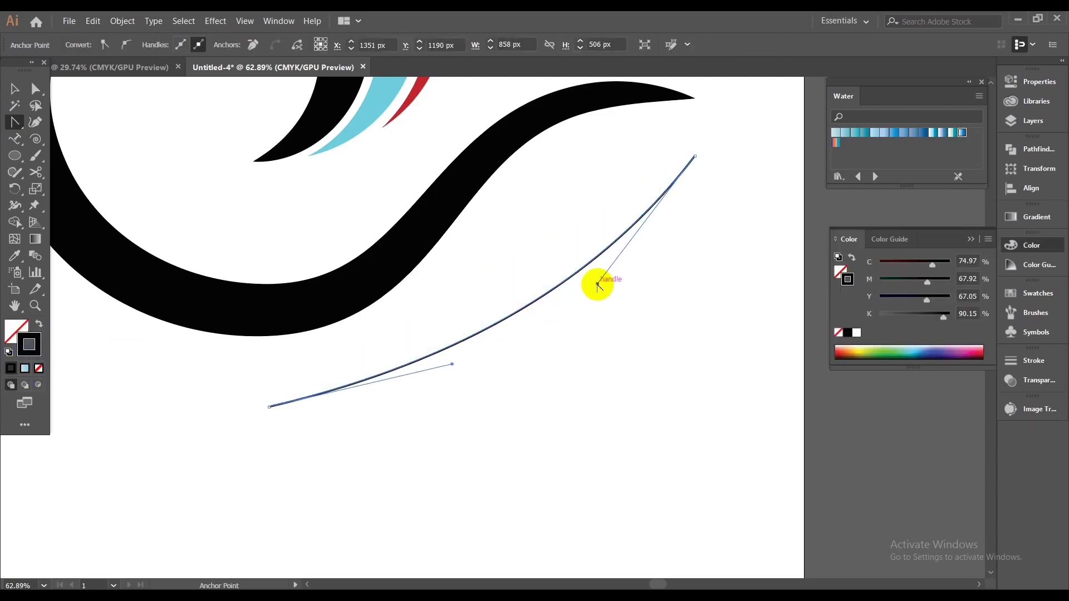
pyautogui.scroll(1, 580, 336)
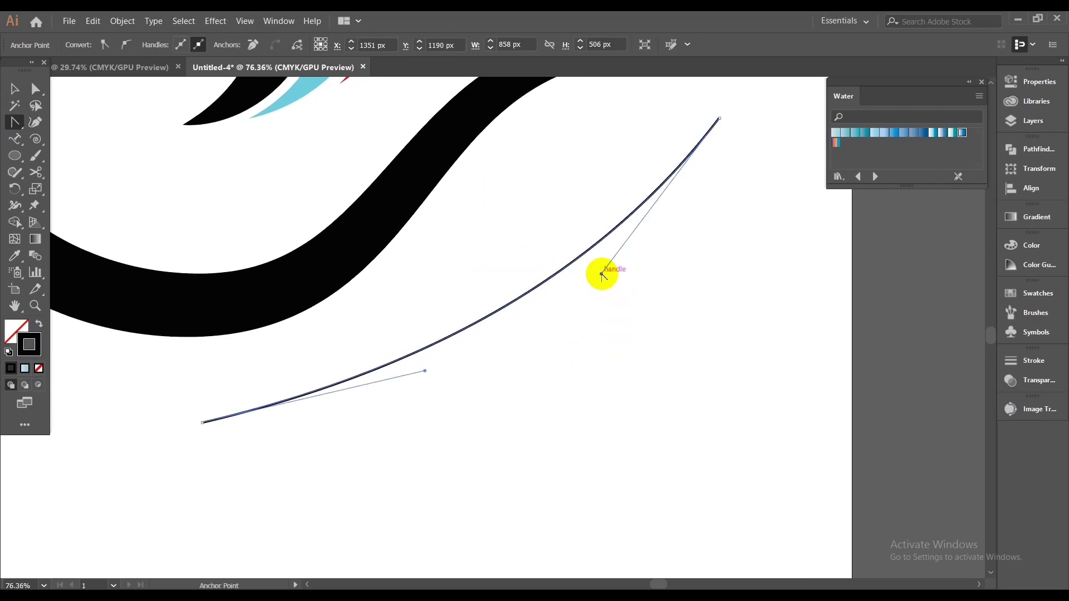
pyautogui.moveTo(602, 274)
pyautogui.mouseDown()
pyautogui.moveTo(589, 87)
pyautogui.moveTo(588, 100)
pyautogui.mouseUp()
pyautogui.scroll(-2, 579, 429)
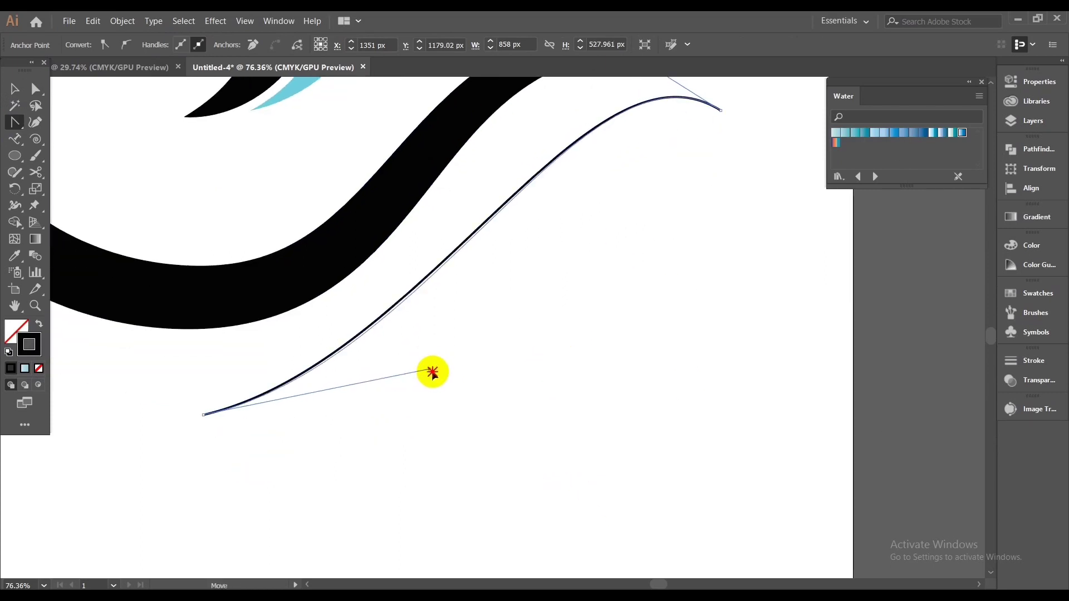
pyautogui.moveTo(432, 372); pyautogui.dragTo(417, 442)
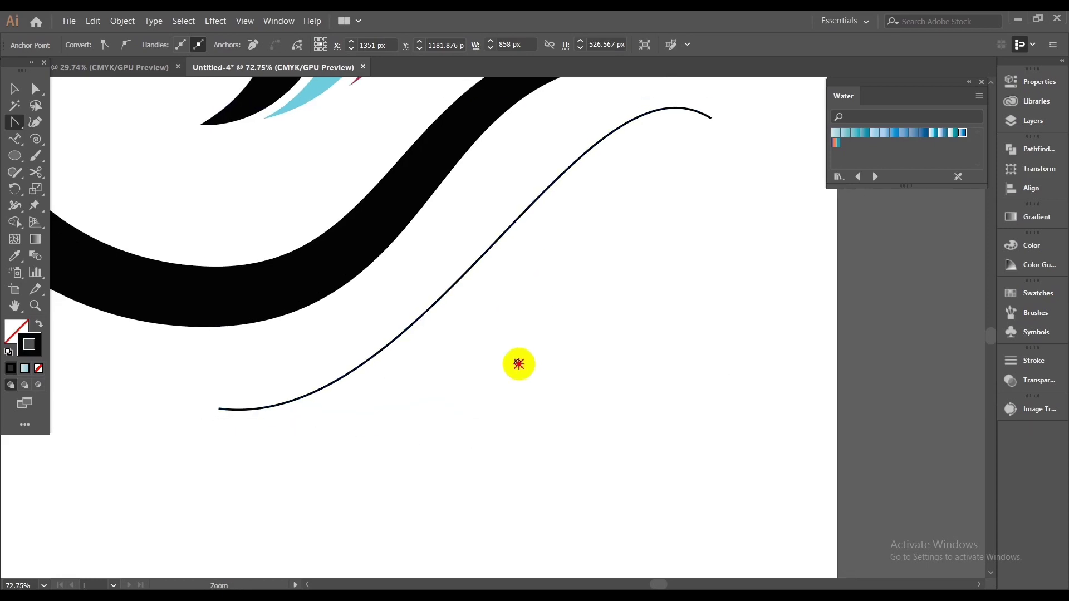
pyautogui.scroll(2, 516, 363)
pyautogui.keyDown('alt'); pyautogui.scroll(-1, 574, 279); pyautogui.keyUp('alt')
pyautogui.moveTo(608, 174); pyautogui.dragTo(549, 168)
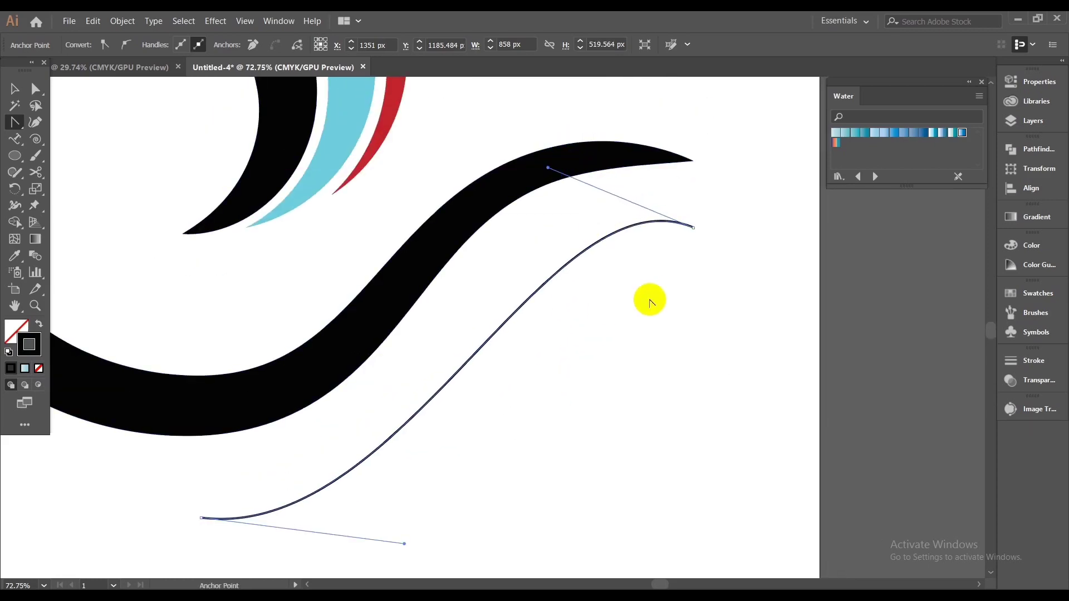
# Step: Apply the width profile tapering the curve's stroke at both ends
pyautogui.click(15, 90)
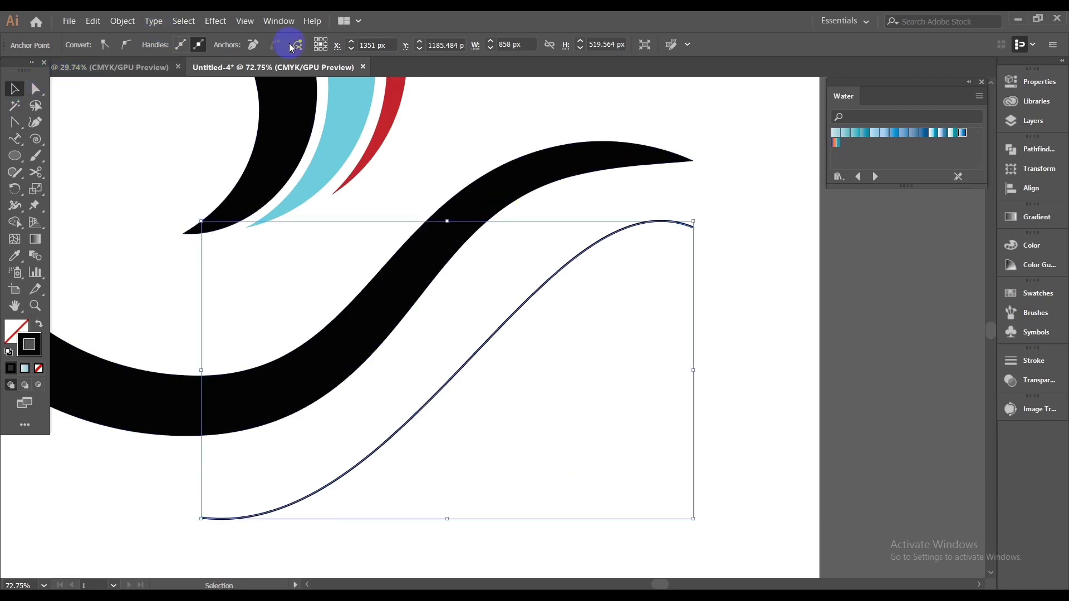
pyautogui.click(651, 377)
pyautogui.moveTo(579, 320); pyautogui.dragTo(523, 275)
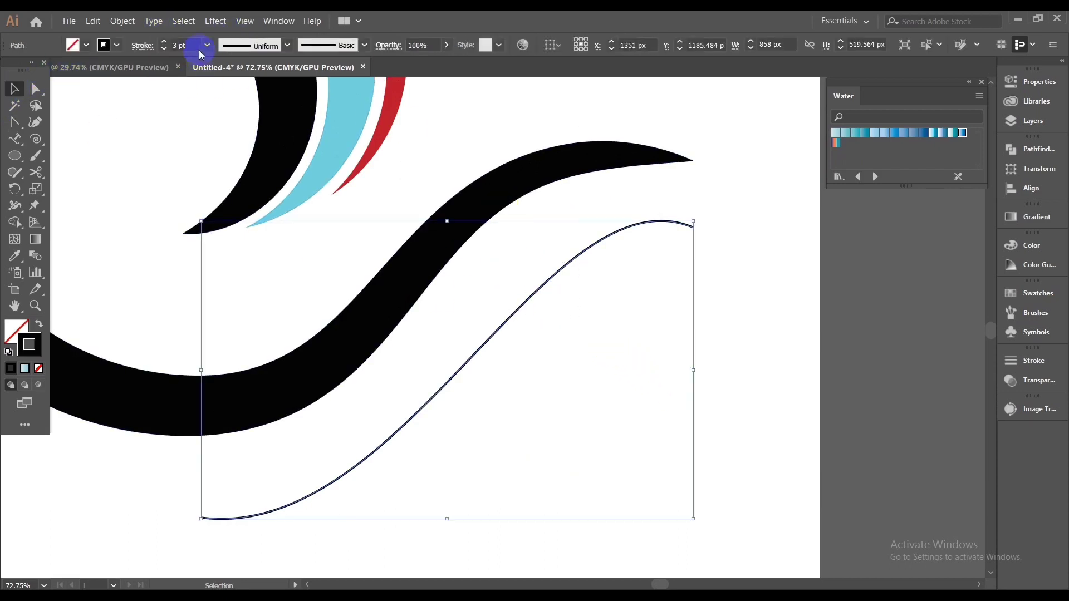
pyautogui.scroll(10, 195, 43)
pyautogui.scroll(13, 194, 44)
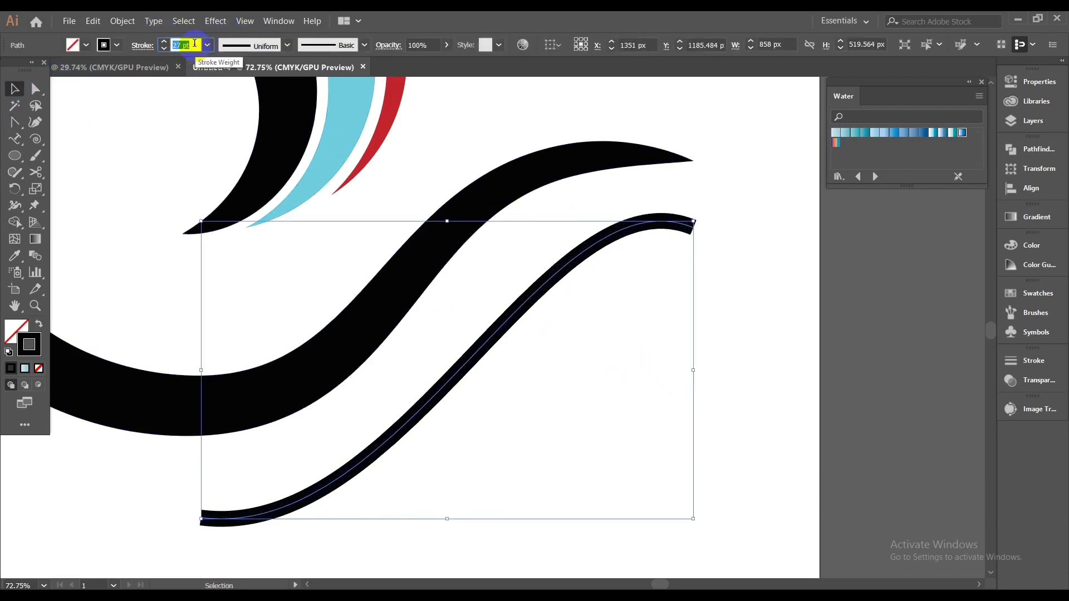
pyautogui.click(248, 45)
pyautogui.click(244, 89)
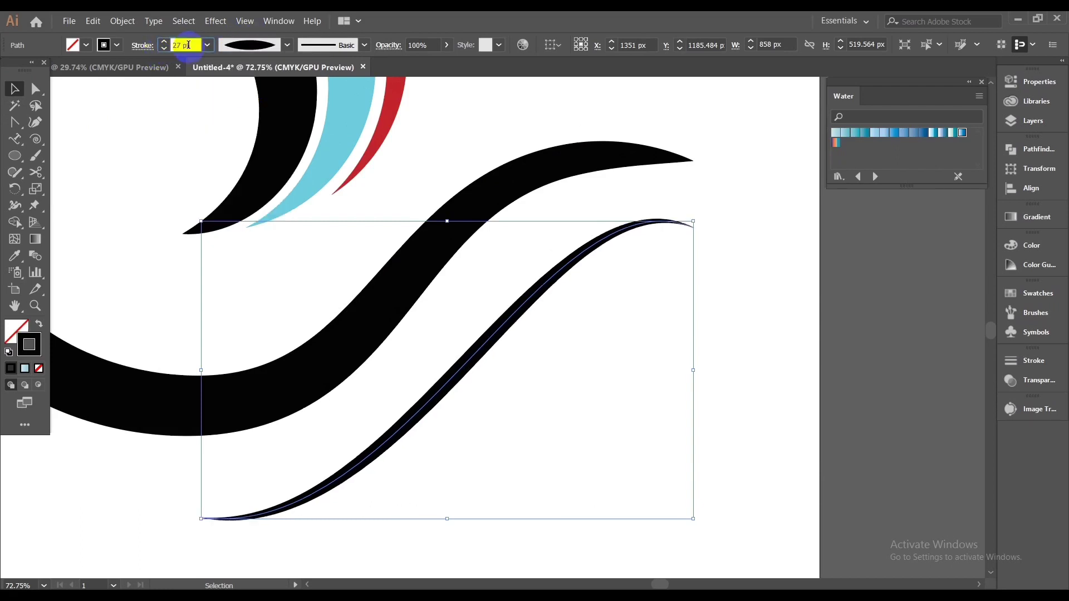
pyautogui.scroll(8, 188, 44)
pyautogui.scroll(8, 188, 45)
pyautogui.scroll(8, 188, 44)
pyautogui.scroll(9, 189, 44)
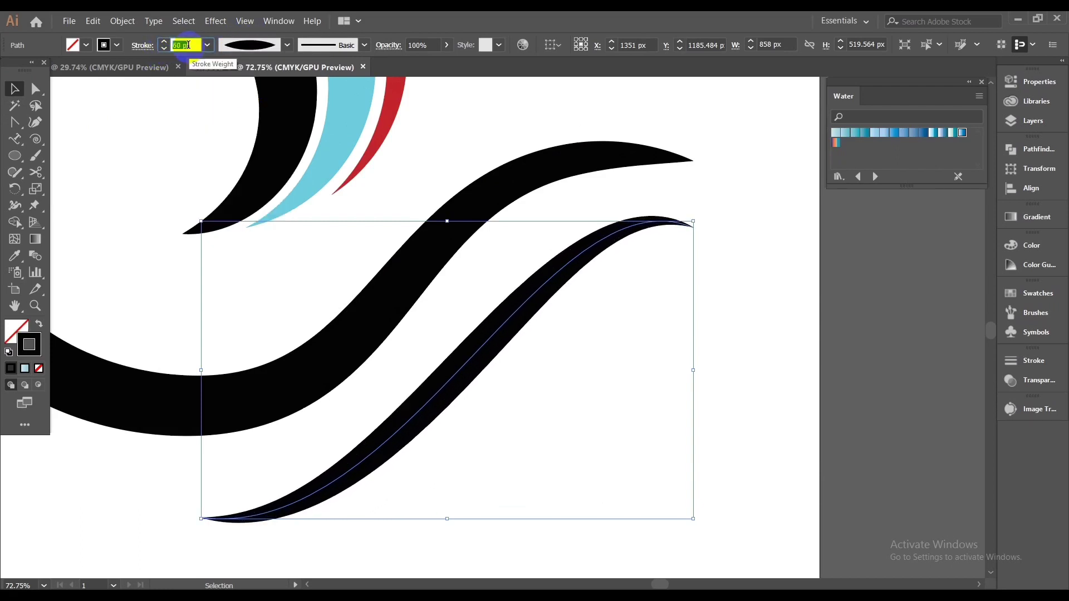
pyautogui.scroll(-4, 188, 45)
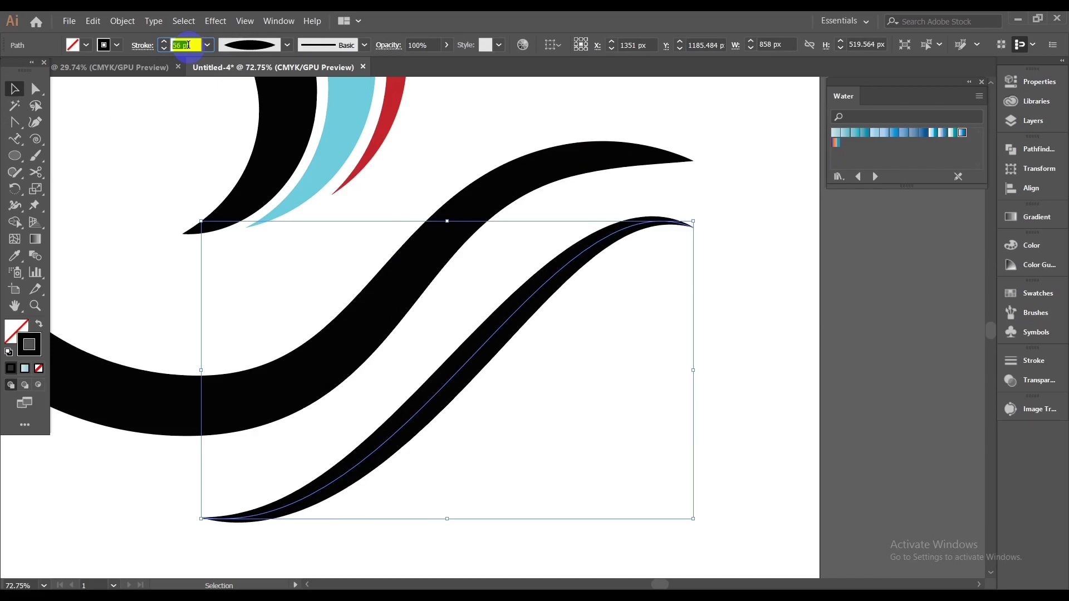
# Step: Expand the tapered stroke's appearance into a filled wave shape
pyautogui.click(123, 20)
pyautogui.click(167, 150)
pyautogui.click(555, 432)
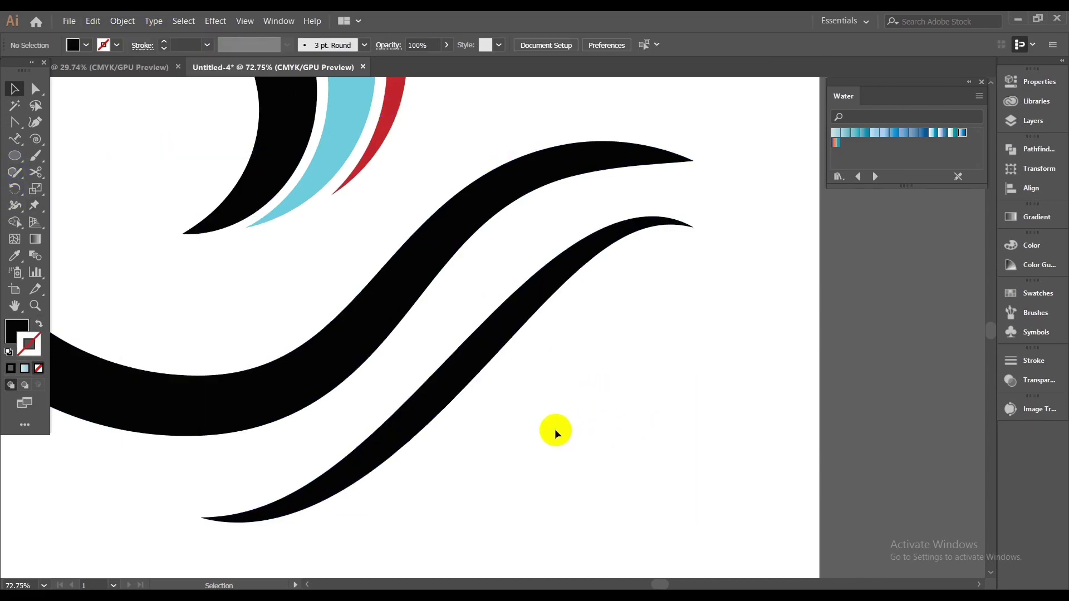
pyautogui.scroll(-1, 558, 427)
pyautogui.moveTo(438, 480)
pyautogui.mouseDown()
pyautogui.moveTo(518, 351)
pyautogui.moveTo(500, 494)
pyautogui.moveTo(552, 547)
pyautogui.mouseUp()
pyautogui.moveTo(436, 398); pyautogui.dragTo(489, 265)
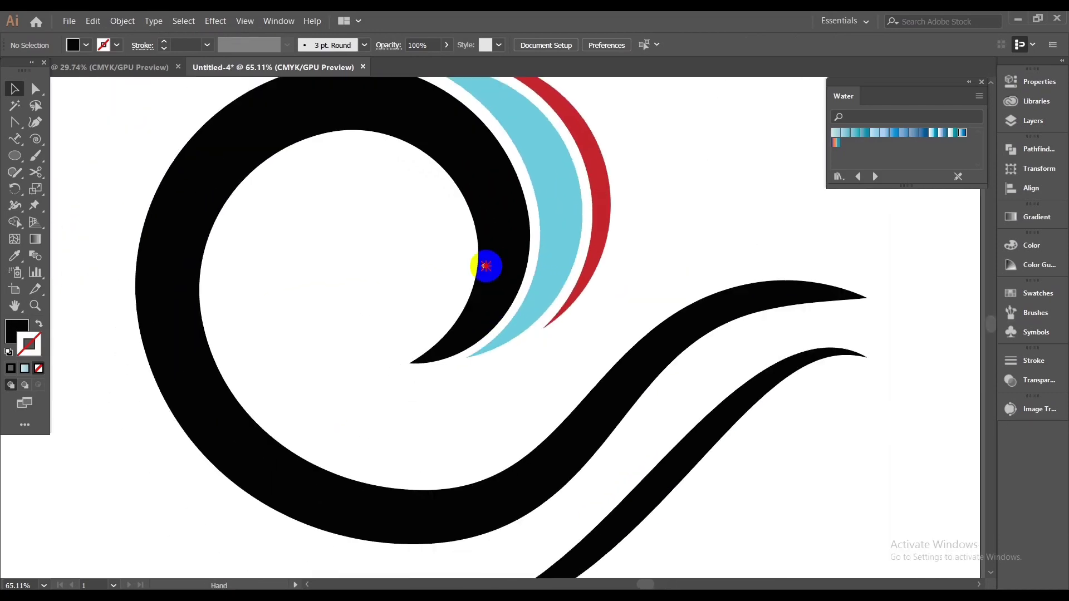
# Step: Eyedrop the light blue arc's colour onto the lower tapered wave
pyautogui.click(625, 389)
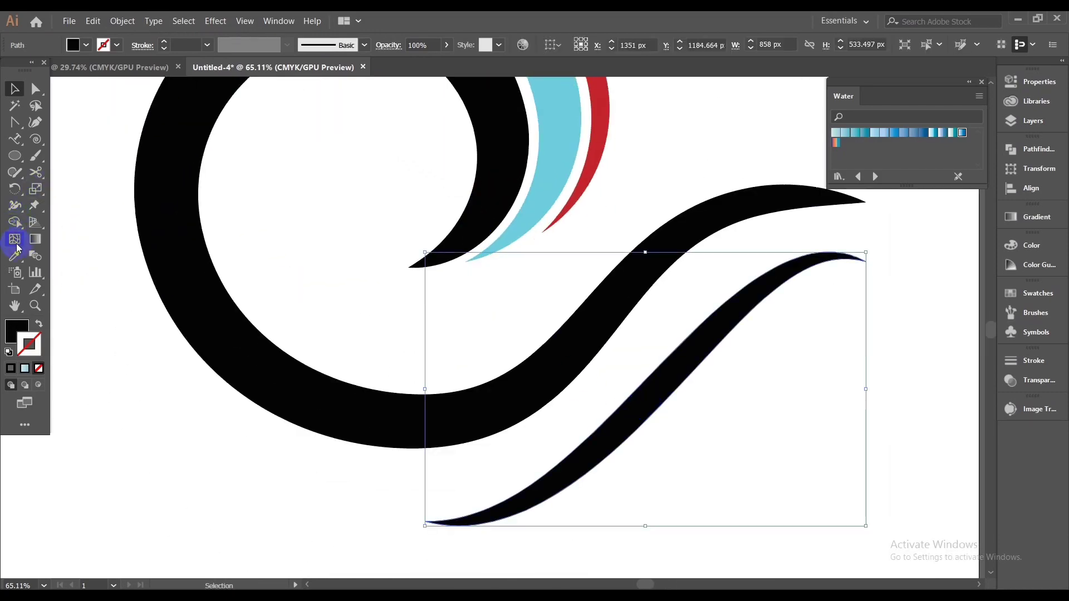
pyautogui.click(564, 129)
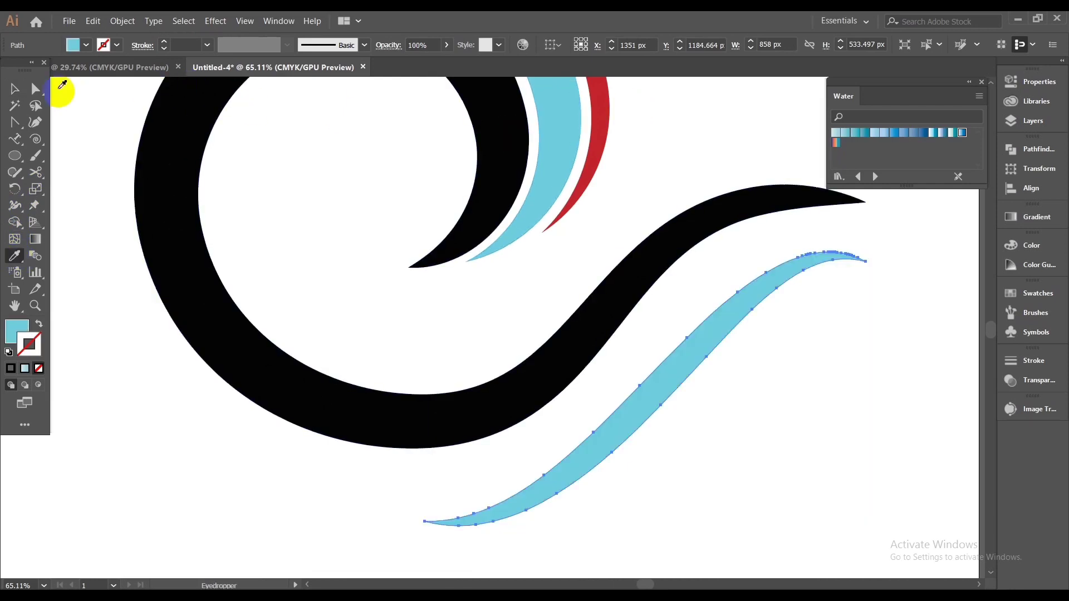
pyautogui.click(14, 89)
pyautogui.click(114, 252)
pyautogui.scroll(2, 239, 280)
pyautogui.scroll(2, 257, 222)
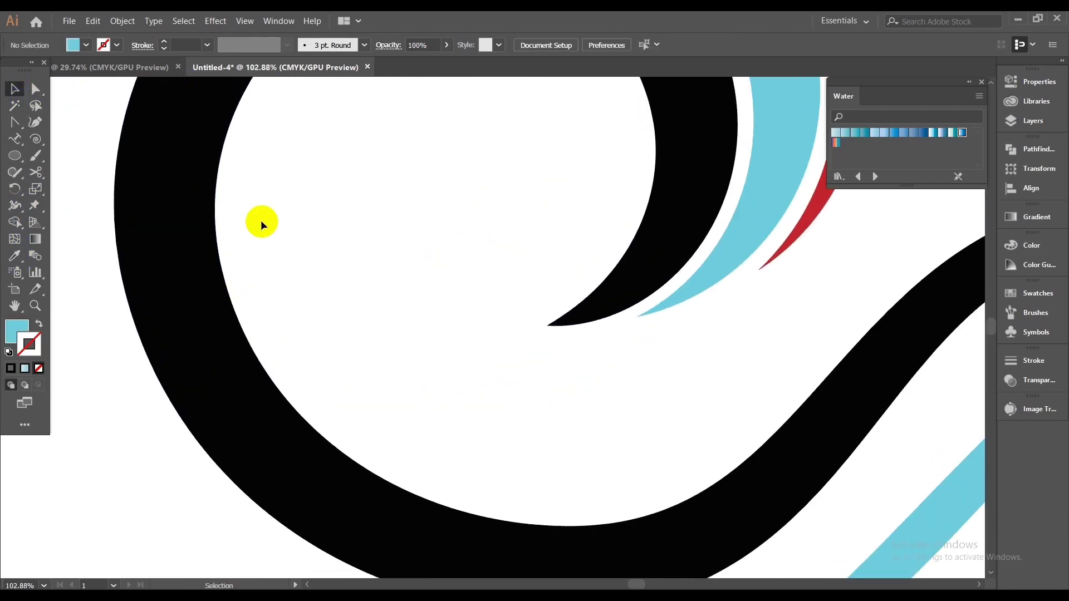
pyautogui.scroll(2, 257, 301)
pyautogui.moveTo(257, 301)
pyautogui.mouseDown()
pyautogui.moveTo(513, 303)
pyautogui.moveTo(577, 370)
pyautogui.mouseUp()
pyautogui.scroll(-1, 286, 310)
pyautogui.scroll(-1, 289, 295)
pyautogui.scroll(-5, 577, 370)
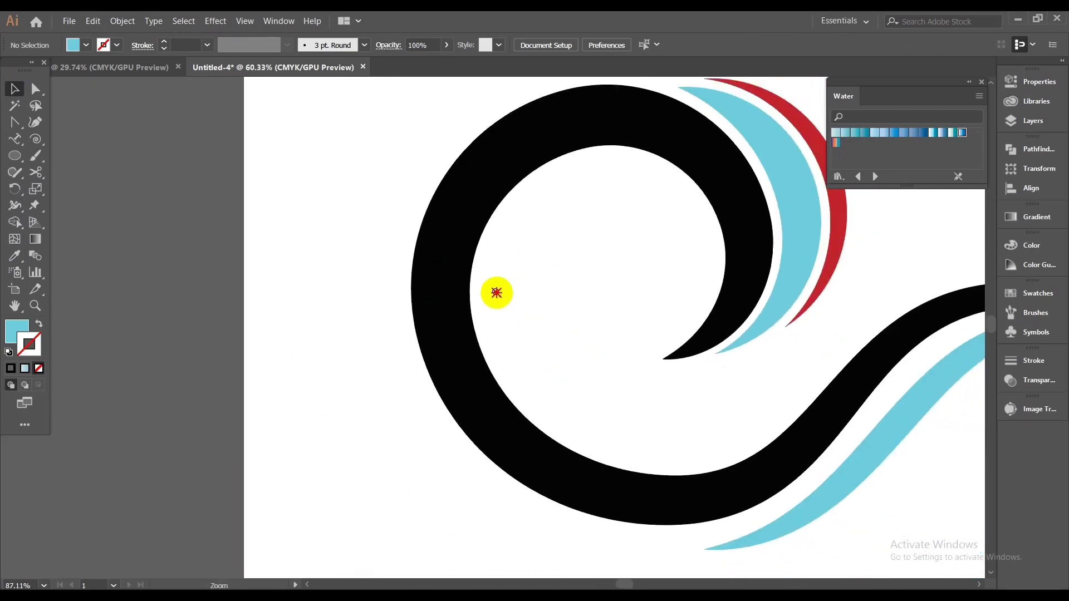
pyautogui.scroll(-3, 477, 229)
pyautogui.scroll(-2, 487, 353)
# Step: Draw a perfect circle below the swirl, filled orange with no stroke
pyautogui.moveTo(480, 365); pyautogui.dragTo(474, 383)
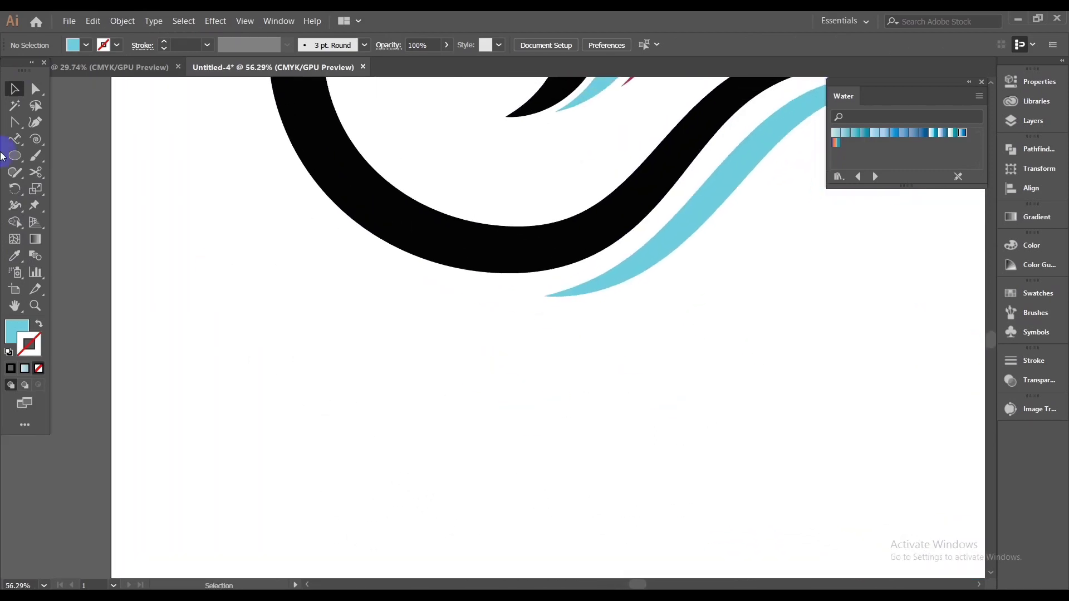
pyautogui.moveTo(16, 160); pyautogui.dragTo(74, 189)
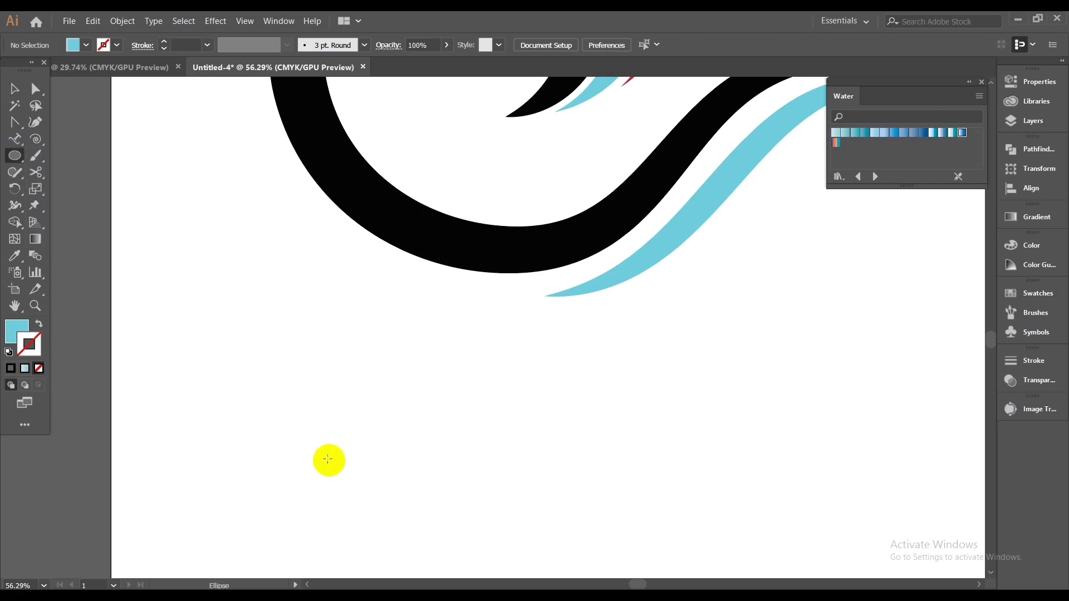
pyautogui.moveTo(335, 445); pyautogui.dragTo(378, 489)
pyautogui.click(1032, 295)
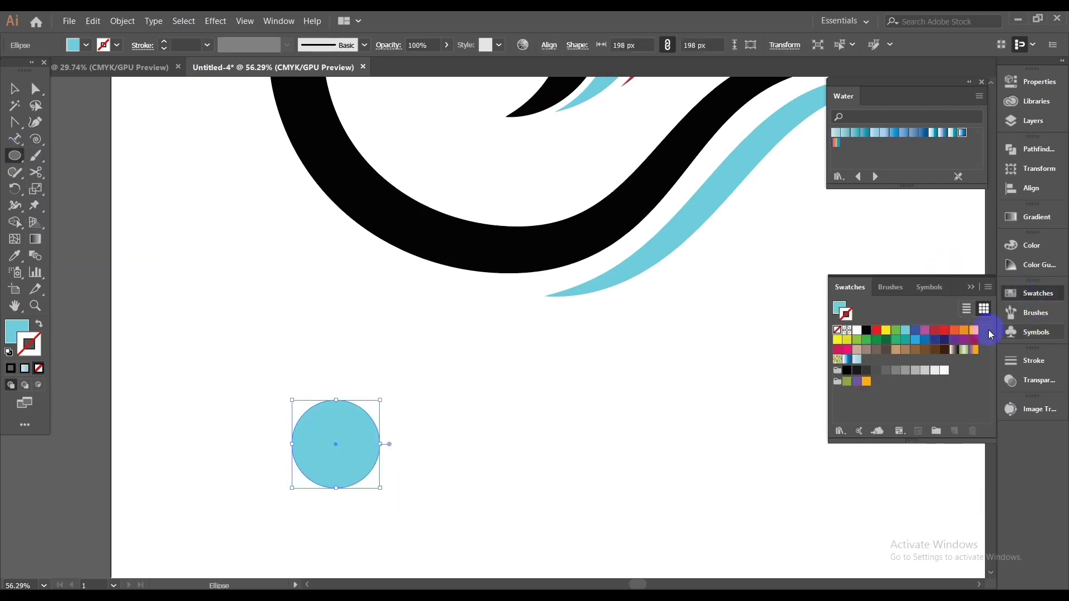
pyautogui.click(971, 331)
pyautogui.click(47, 326)
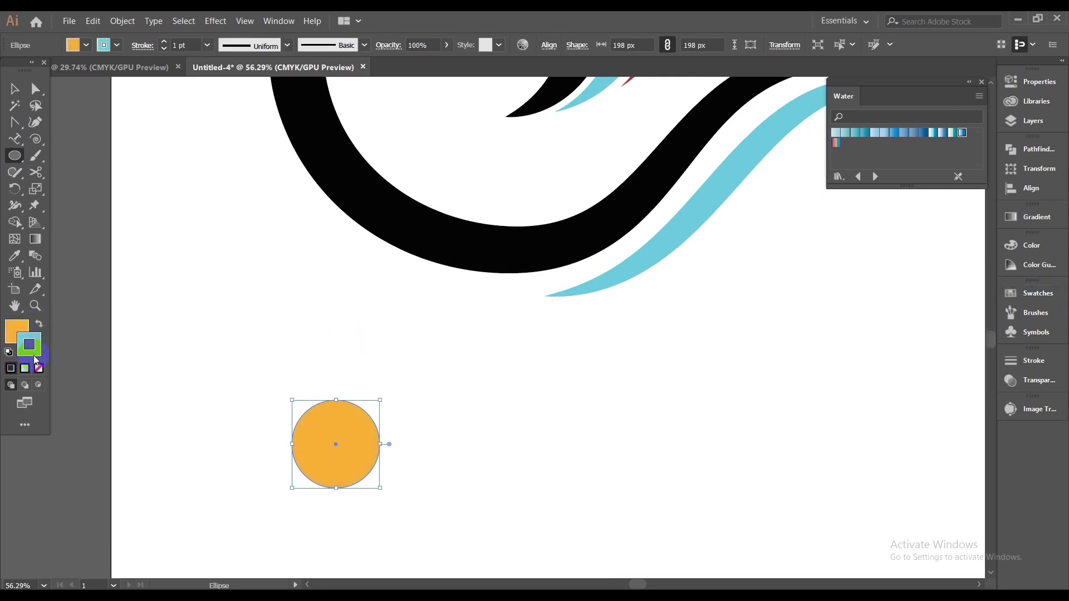
pyautogui.click(39, 369)
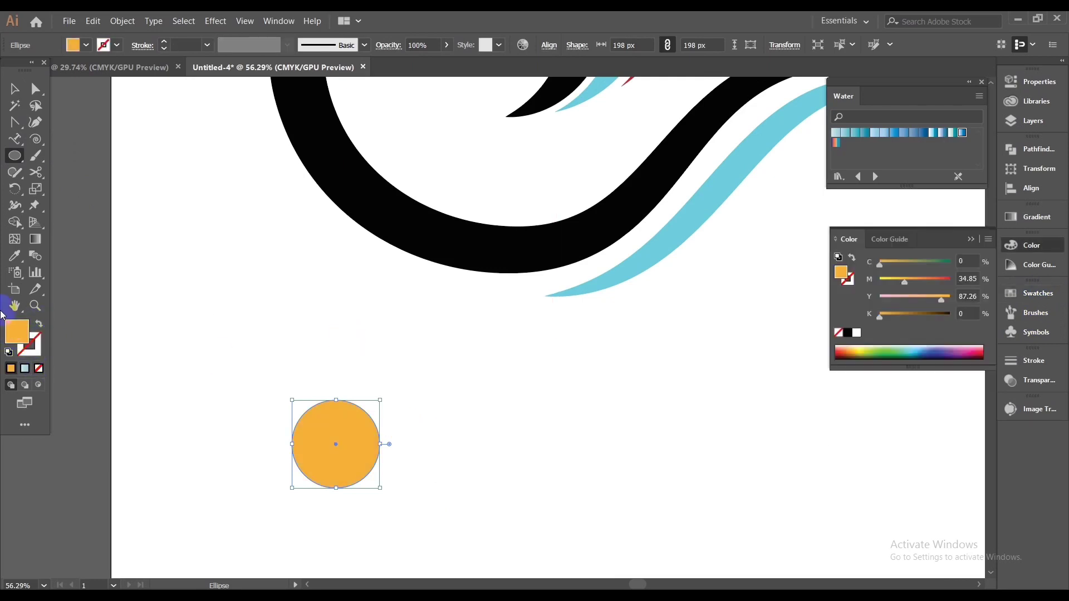
pyautogui.click(172, 218)
# Step: Zoom to the area above the circle and select the Pen tool
pyautogui.scroll(2, 256, 327)
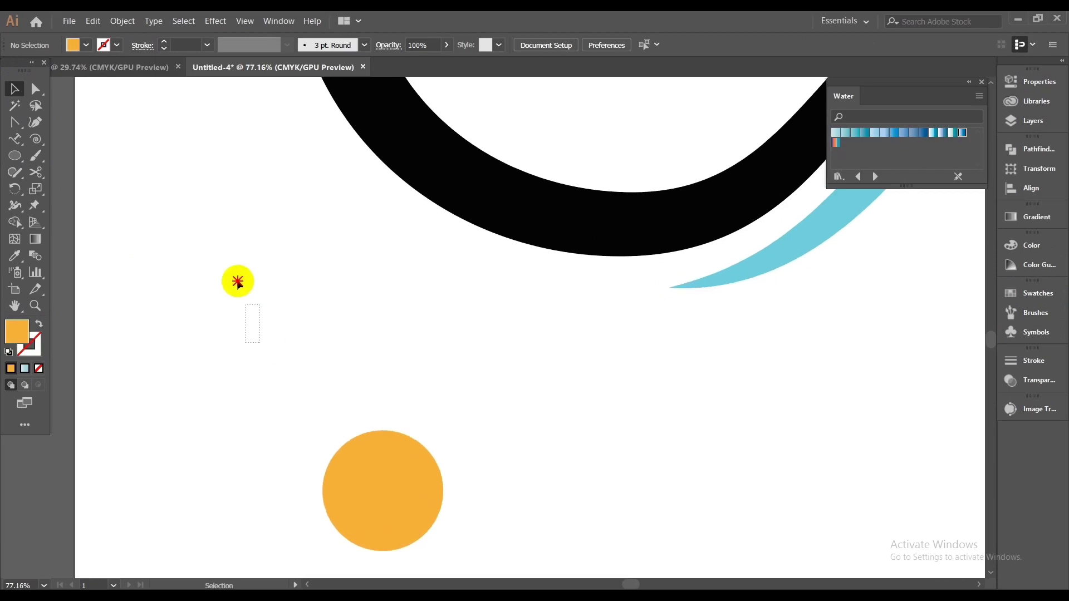
pyautogui.scroll(1, 346, 387)
pyautogui.moveTo(285, 348); pyautogui.dragTo(273, 281)
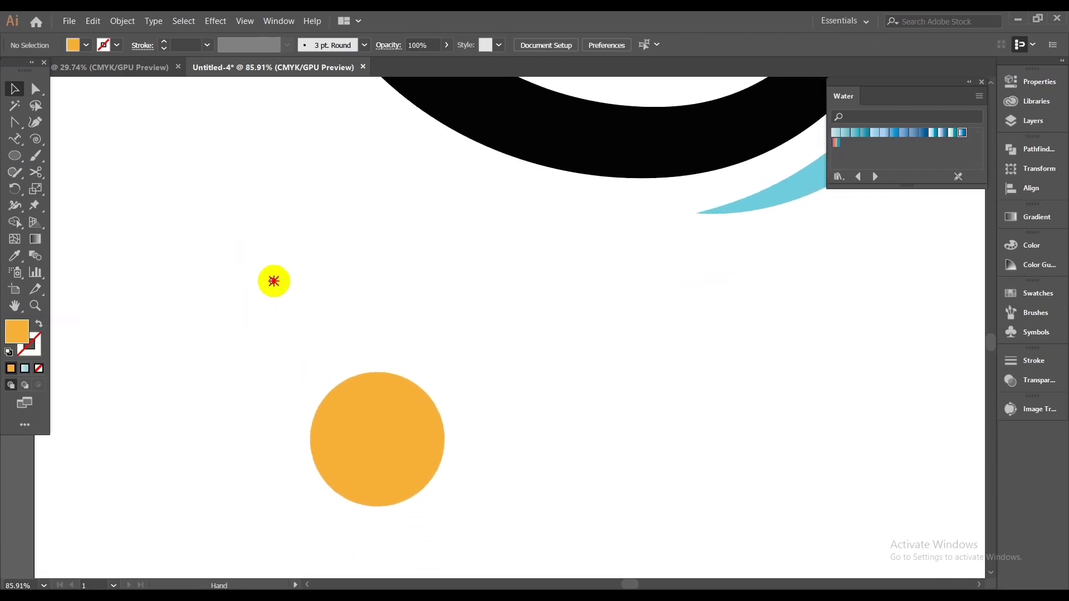
pyautogui.click(15, 123)
pyautogui.click(83, 119)
pyautogui.scroll(3, 359, 363)
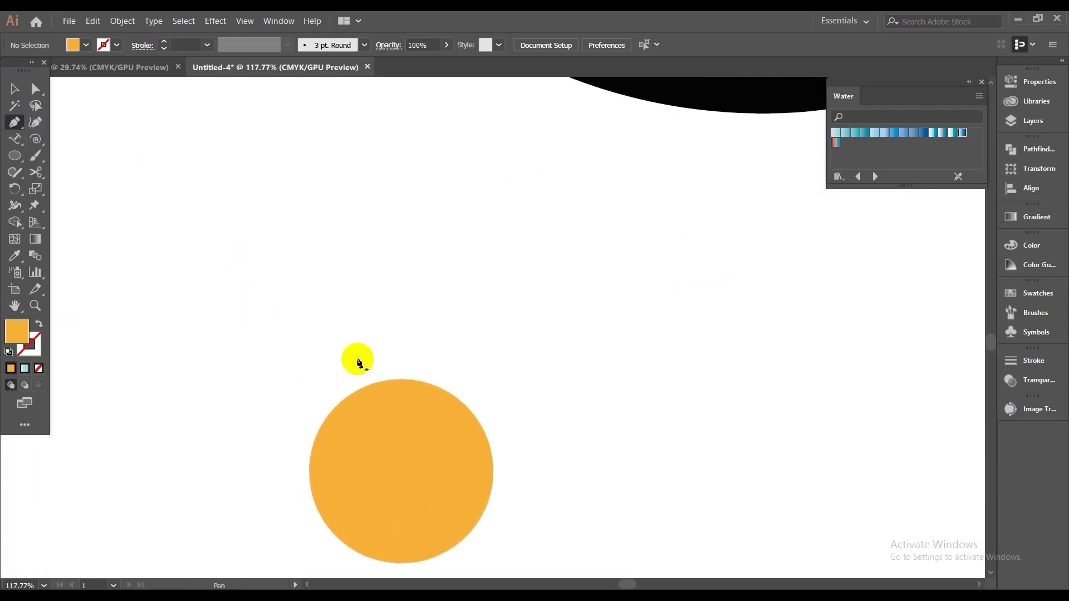
pyautogui.scroll(-1, 359, 363)
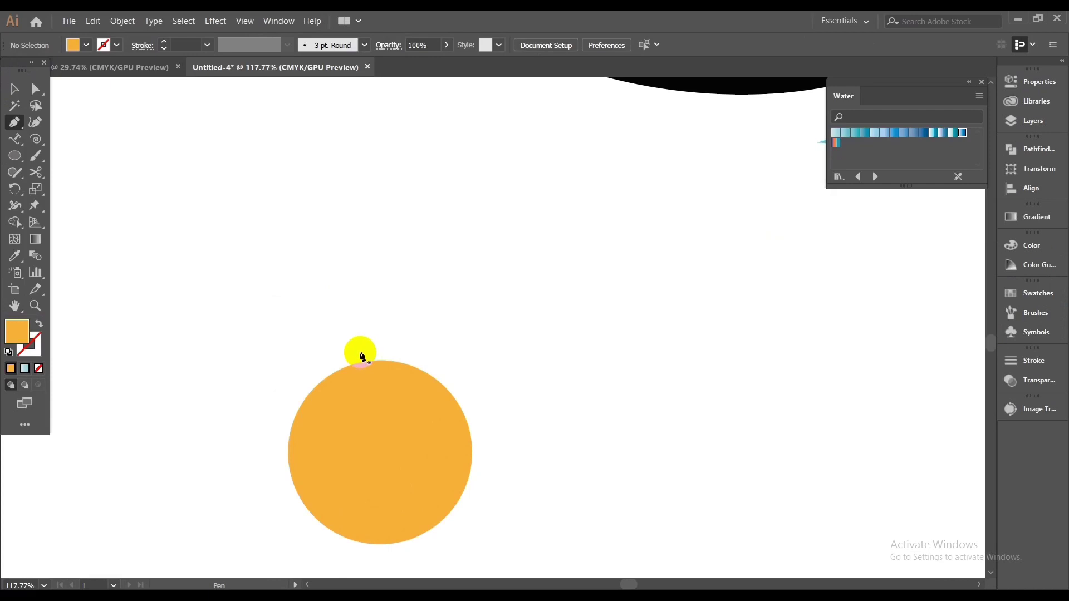
# Step: Draw a thin pointed three-point ray rising from the top of the orange circle
pyautogui.click(360, 352)
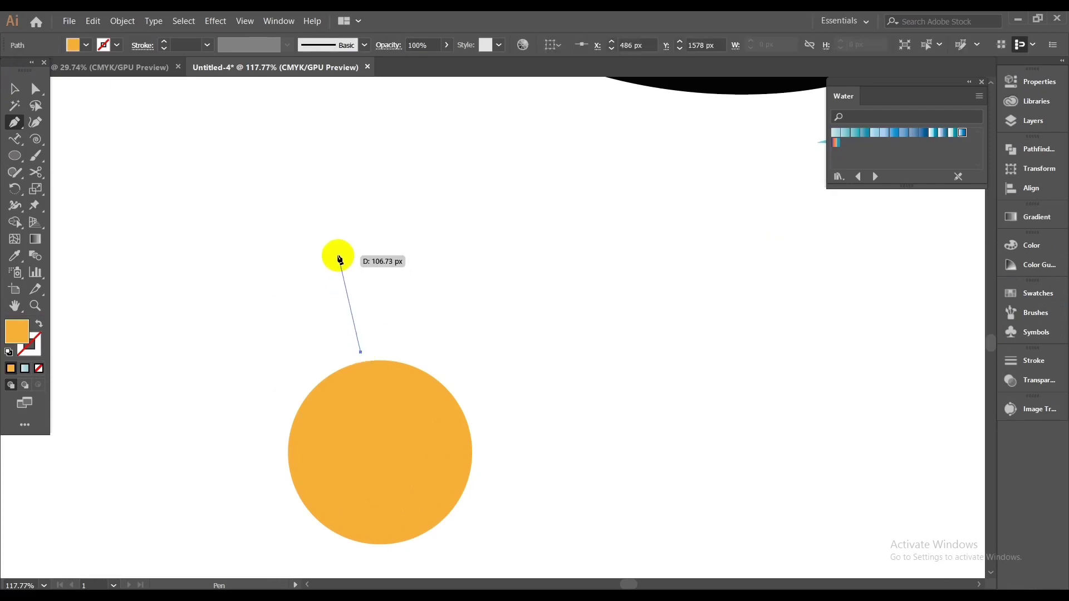
pyautogui.click(339, 256)
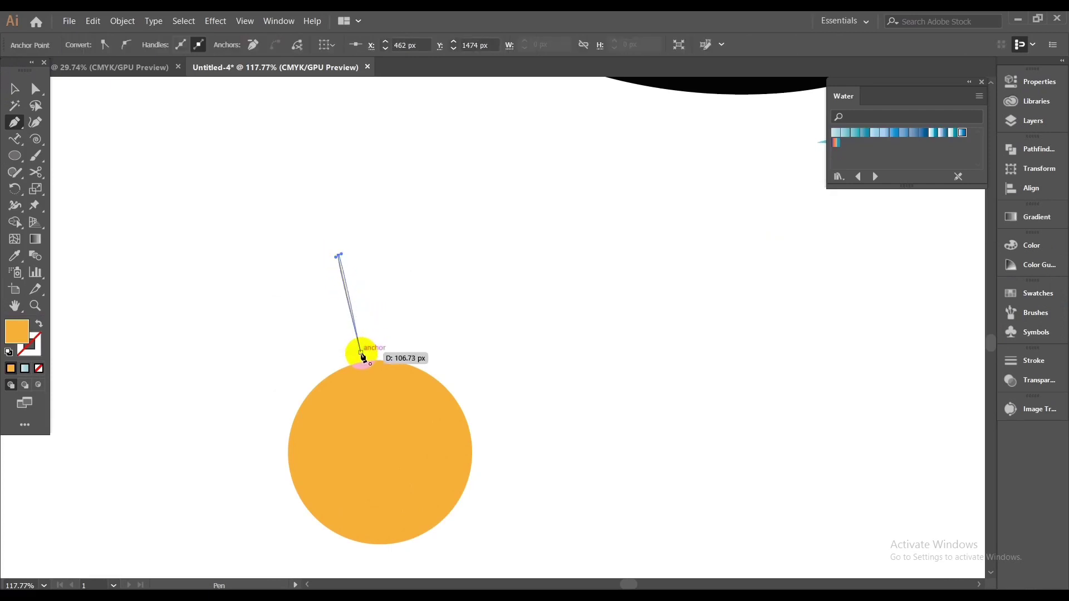
pyautogui.click(358, 359)
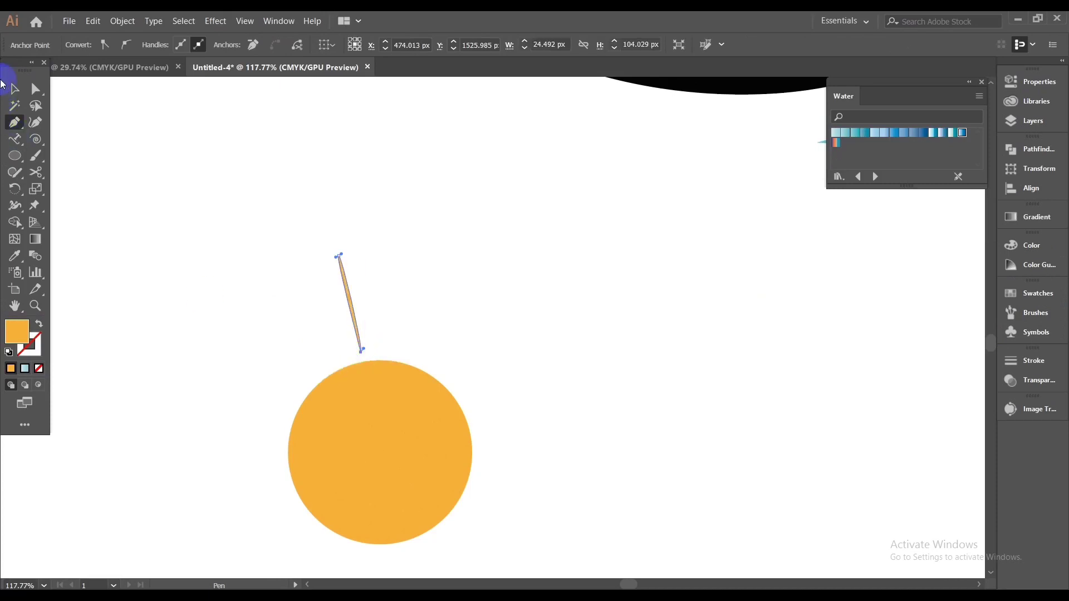
pyautogui.click(12, 89)
pyautogui.click(424, 211)
# Step: Place a duplicate of the ray just to its right
pyautogui.scroll(-2, 347, 305)
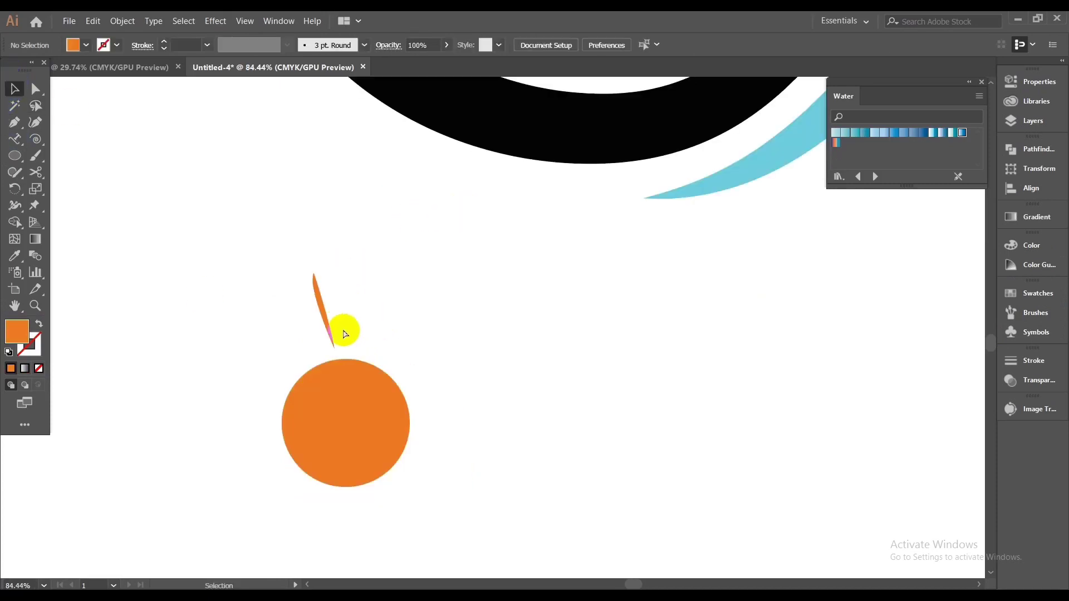
pyautogui.scroll(2, 343, 333)
pyautogui.moveTo(344, 317); pyautogui.dragTo(373, 319)
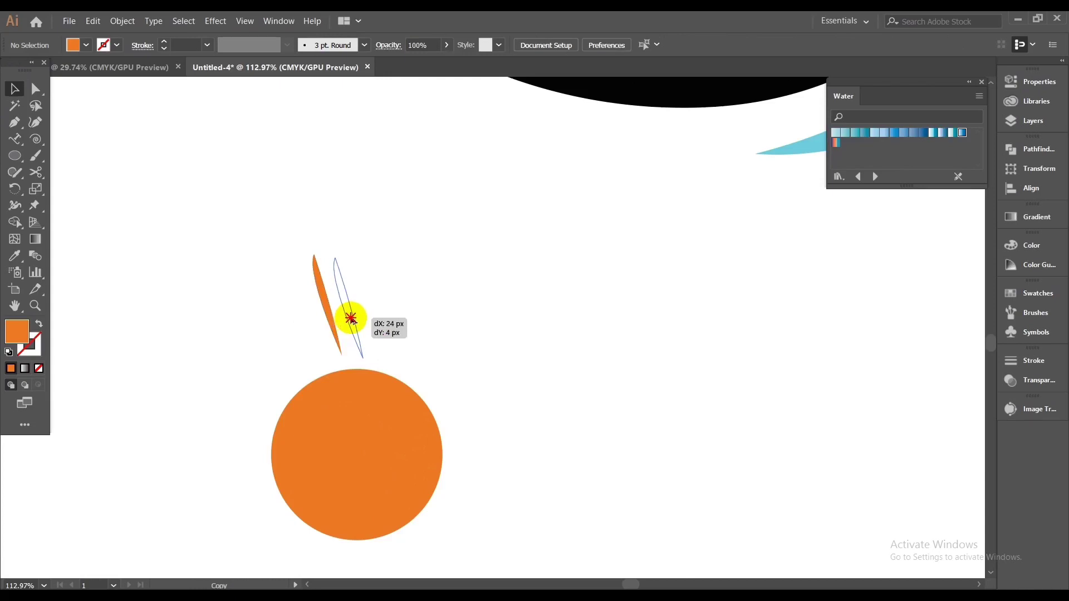
pyautogui.click(263, 341)
pyautogui.scroll(1, 290, 350)
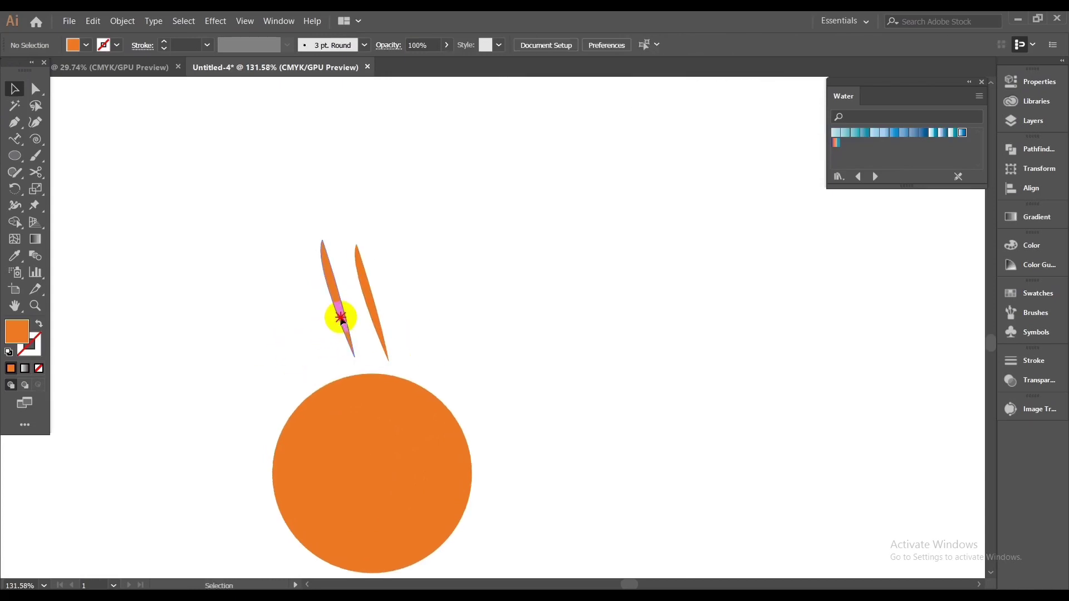
pyautogui.click(342, 315)
# Step: Make a rotated copy of the ray around the circle's centre at about 13°
pyautogui.click(15, 190)
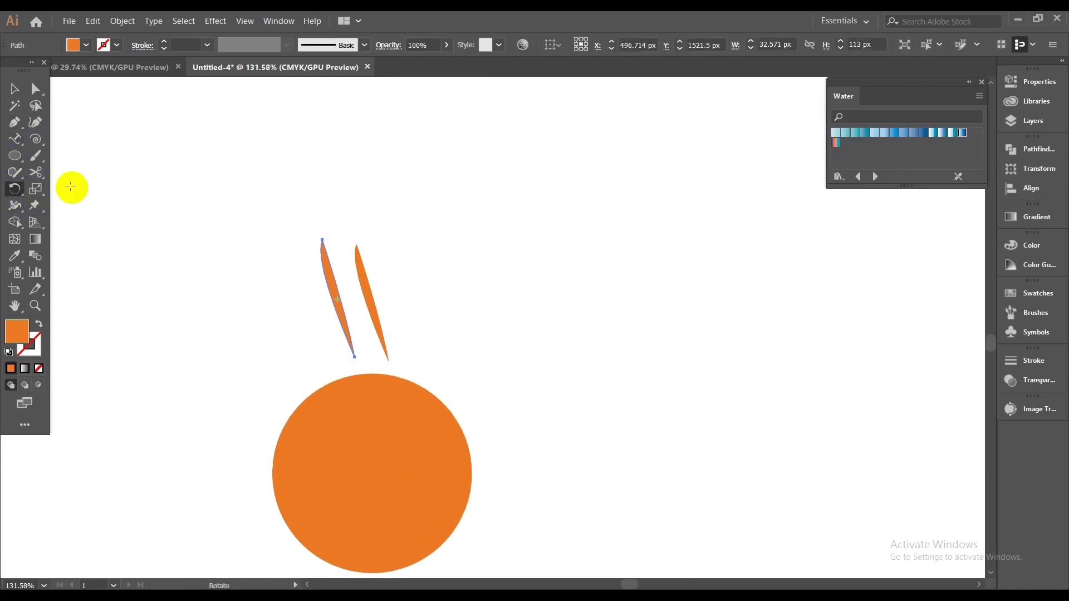
pyautogui.press('alt')
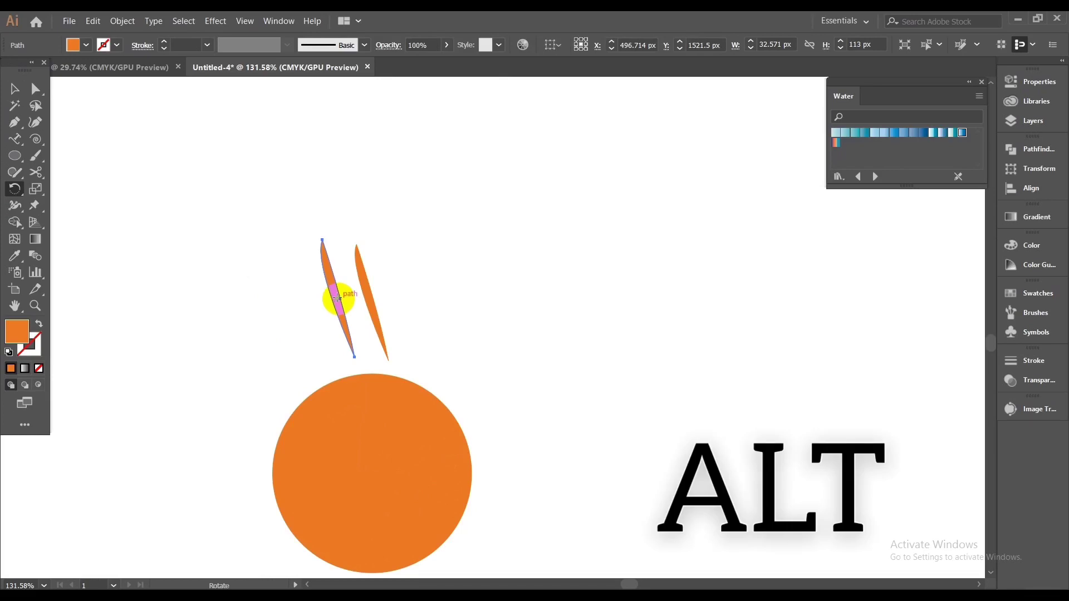
pyautogui.keyDown('alt'); pyautogui.click(382, 472); pyautogui.keyUp('alt')
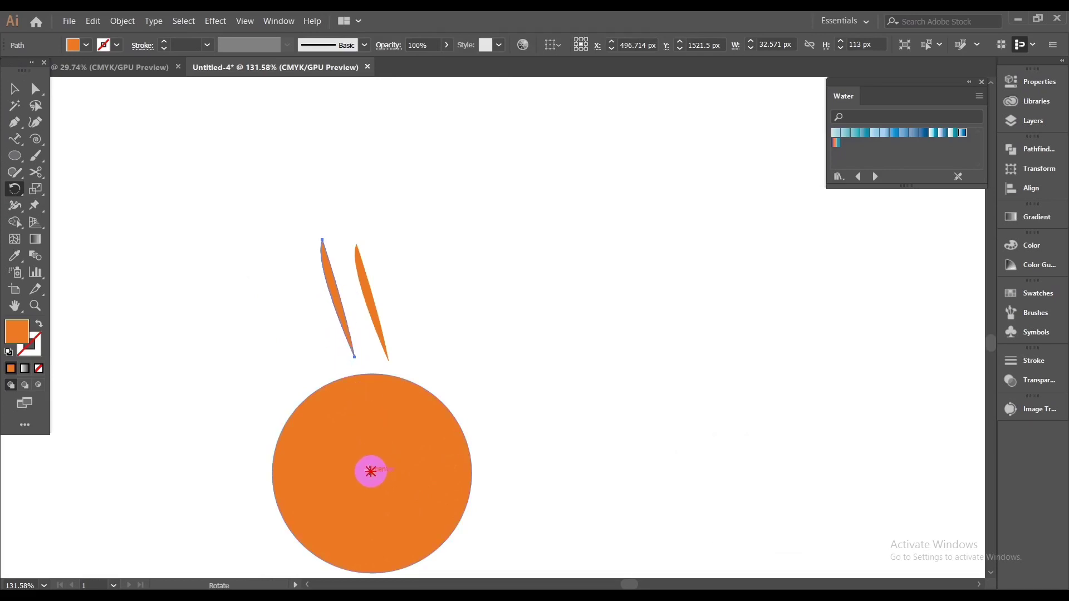
pyautogui.keyDown('alt'); pyautogui.click(371, 476); pyautogui.keyUp('alt')
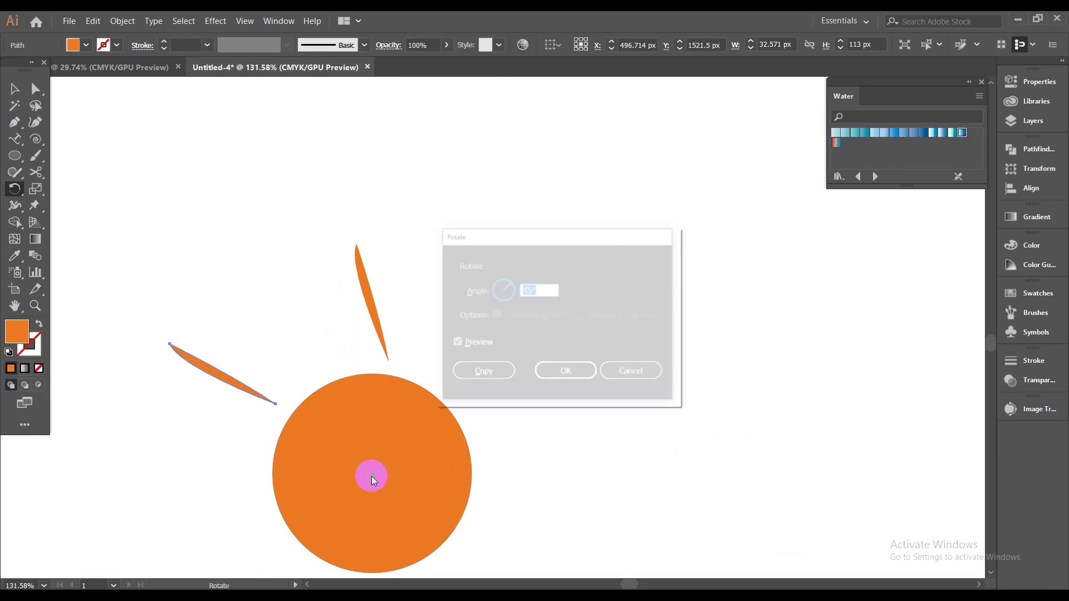
pyautogui.scroll(-3, 537, 289)
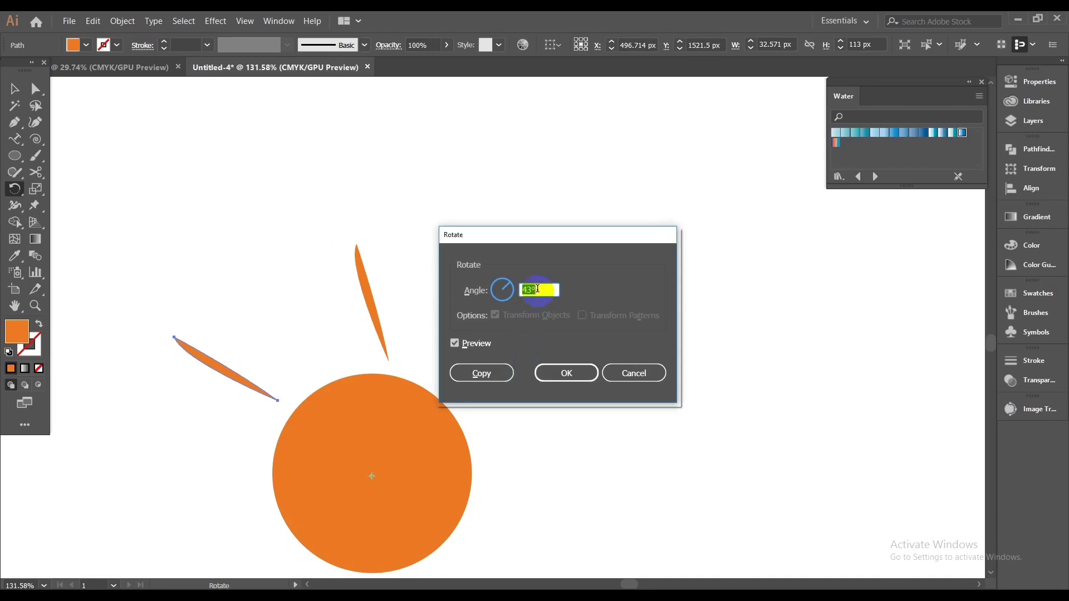
pyautogui.scroll(-10, 537, 289)
pyautogui.scroll(-10, 538, 289)
pyautogui.scroll(-8, 537, 289)
pyautogui.scroll(-5, 537, 289)
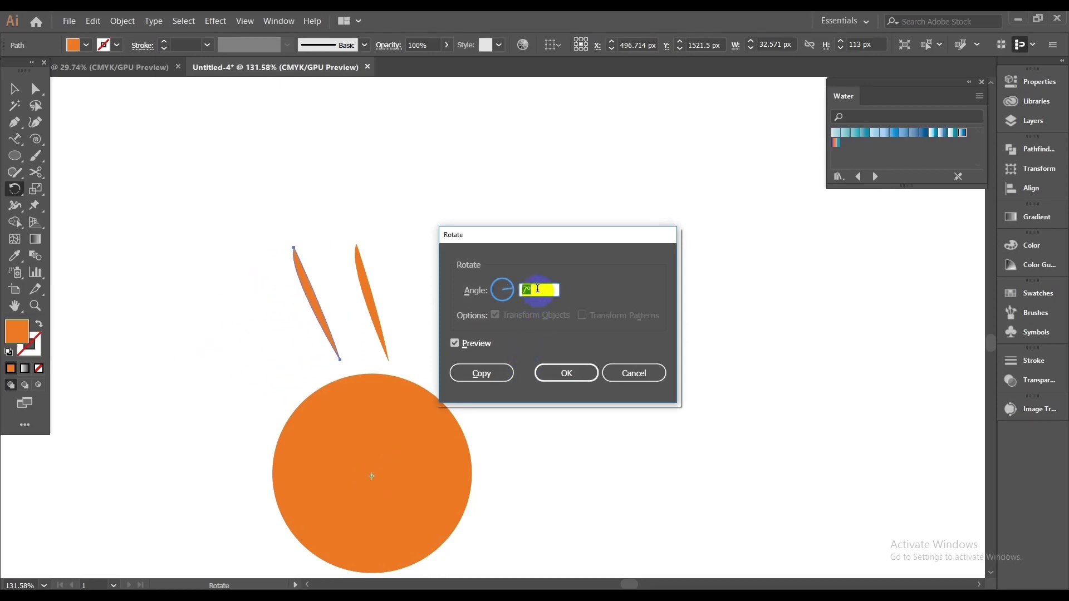
pyautogui.scroll(-4, 537, 289)
pyautogui.scroll(6, 537, 289)
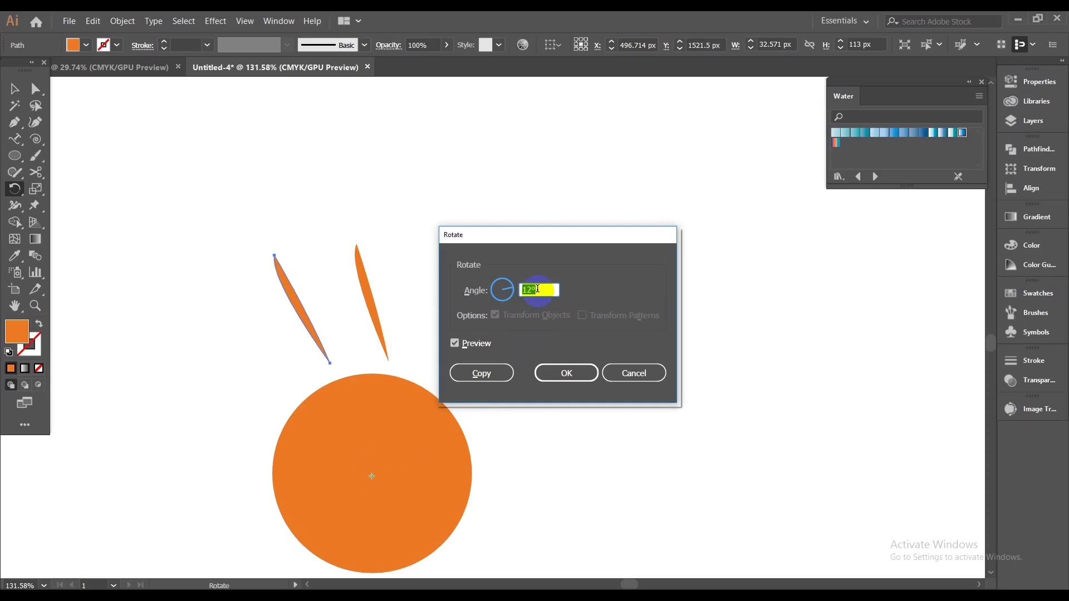
pyautogui.scroll(1, 537, 289)
pyautogui.click(480, 373)
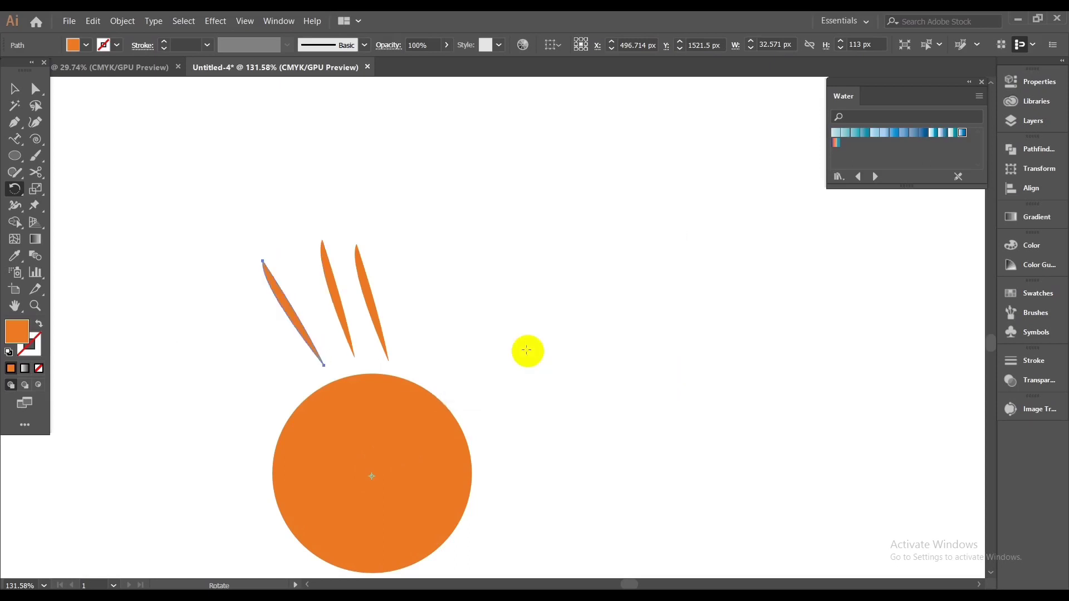
# Step: Repeat the rotated copy to ring the circle, then delete the overlapping extra ray
pyautogui.hotkey('ctrl', 'd')
pyautogui.hotkey('ctrl', 'd')
pyautogui.hotkey('ctrl', 'd')
pyautogui.hotkey('ctrl', 'd')
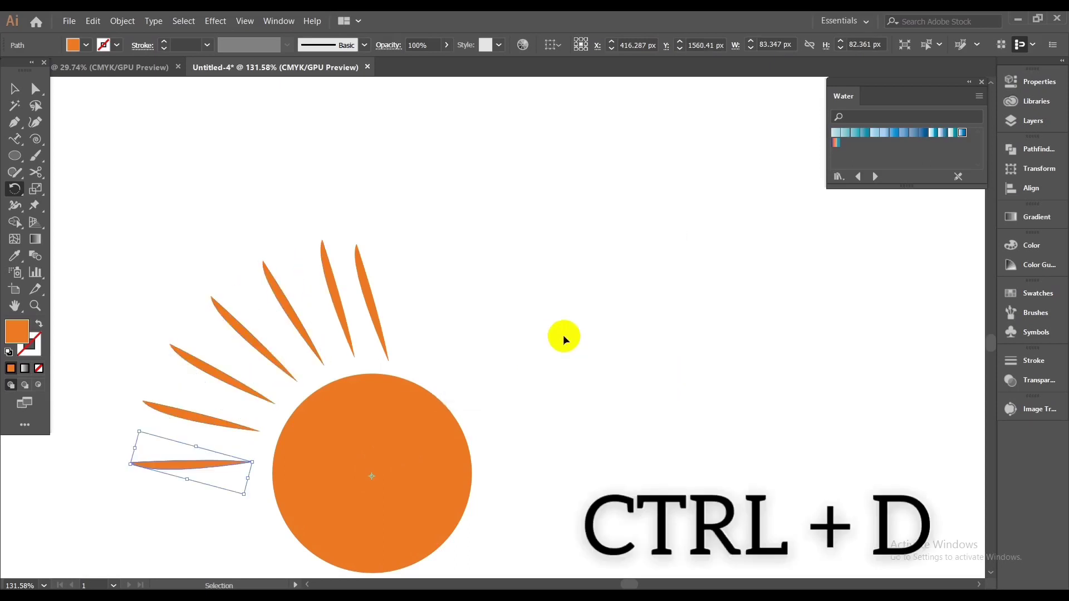
pyautogui.hotkey('ctrl', 'd')
pyautogui.hotkey('ctrl', 'd')
pyautogui.hotkey('ctrl', 'd')
pyautogui.hotkey('ctrl', 'd')
pyautogui.hotkey('ctrl', 'd')
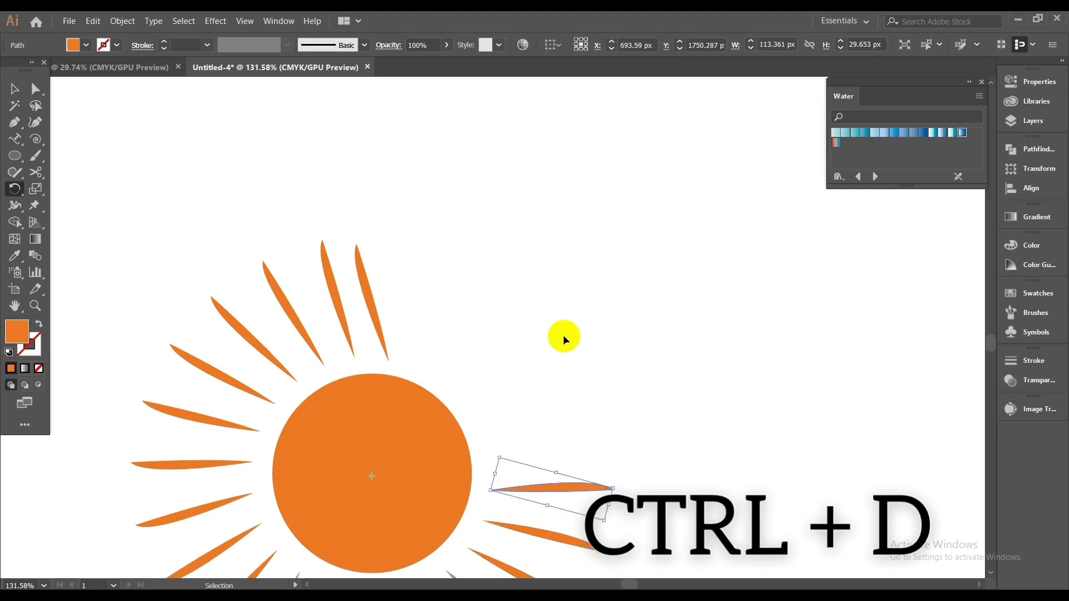
pyautogui.hotkey('ctrl', 'd')
pyautogui.hotkey('ctrl', 'd')
pyautogui.hotkey('ctrl', 'd')
pyautogui.hotkey('ctrl', 'd')
pyautogui.hotkey('ctrl', 'd')
pyautogui.hotkey('ctrl', 'd')
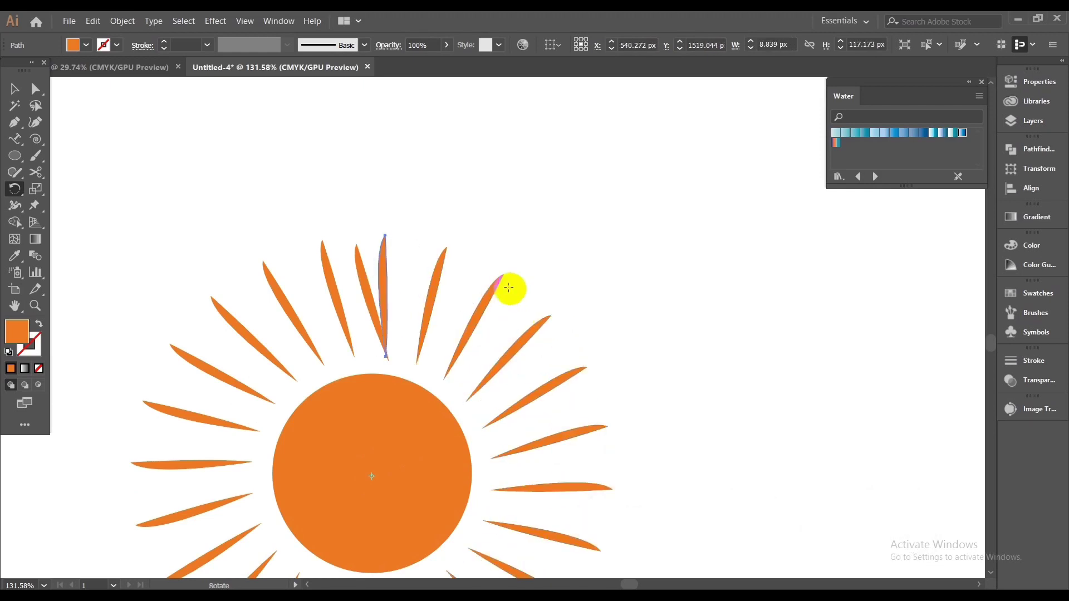
pyautogui.click(12, 87)
pyautogui.click(398, 252)
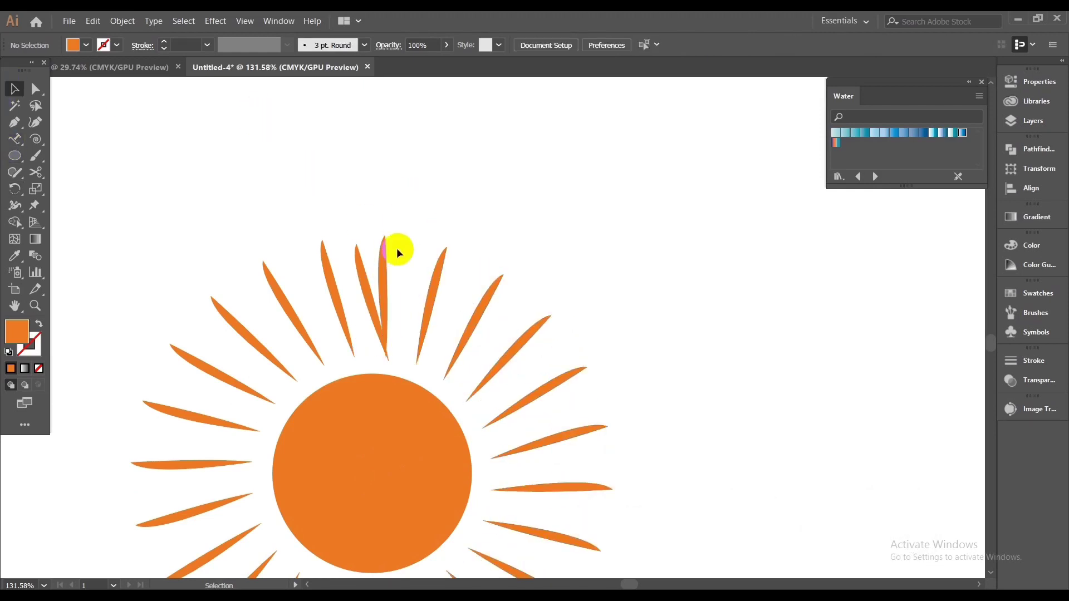
pyautogui.click(359, 273)
pyautogui.press('Delete')
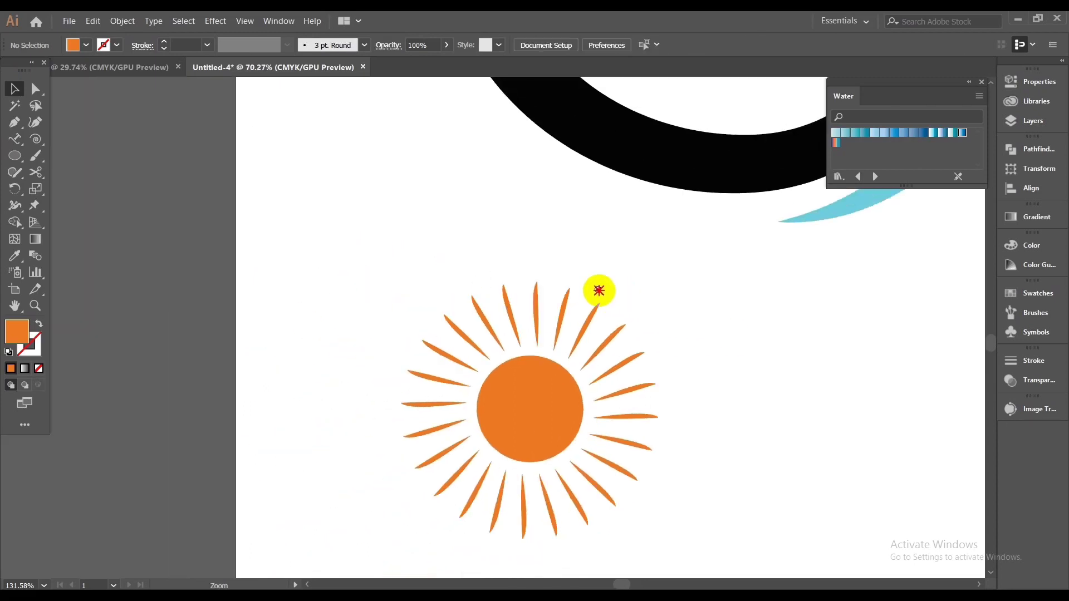
# Step: Group the orange circle and its rays into one sun
pyautogui.scroll(-2, 615, 444)
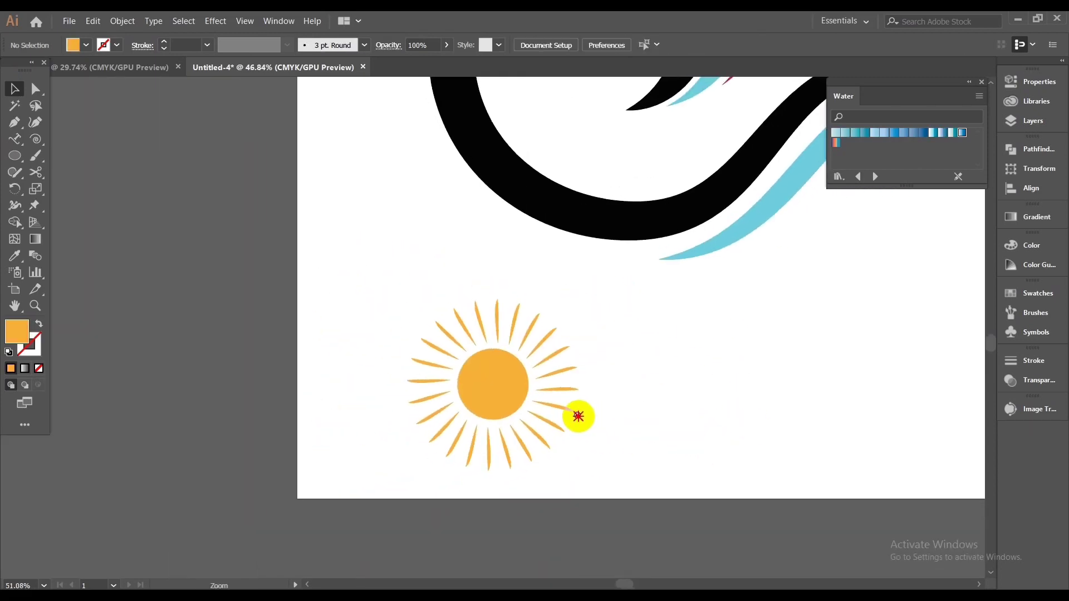
pyautogui.click(607, 463)
pyautogui.rightClick(704, 397)
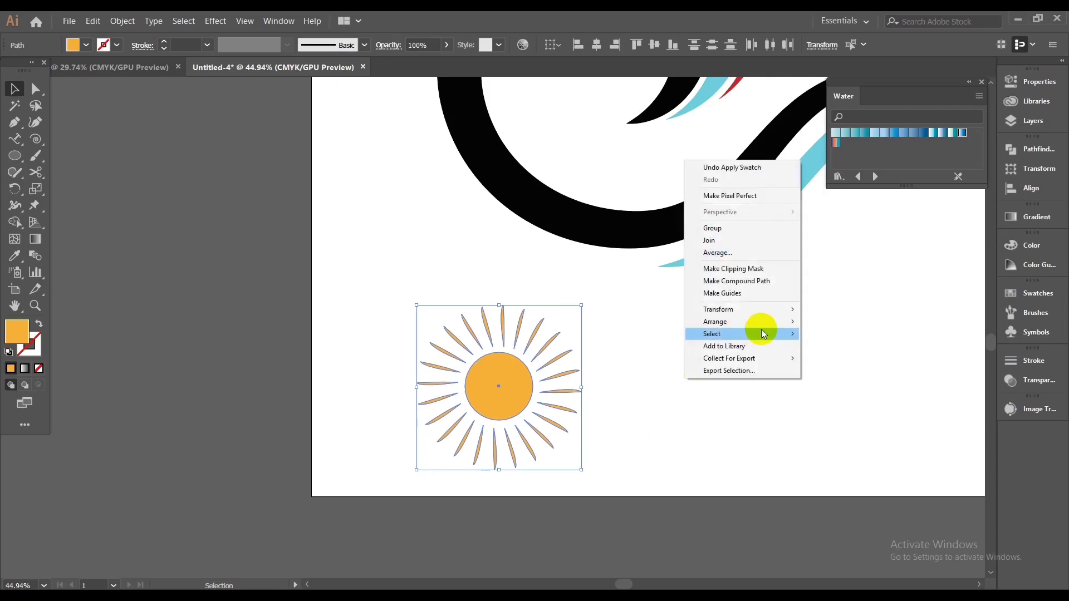
pyautogui.click(729, 227)
pyautogui.click(718, 326)
pyautogui.scroll(-2, 673, 389)
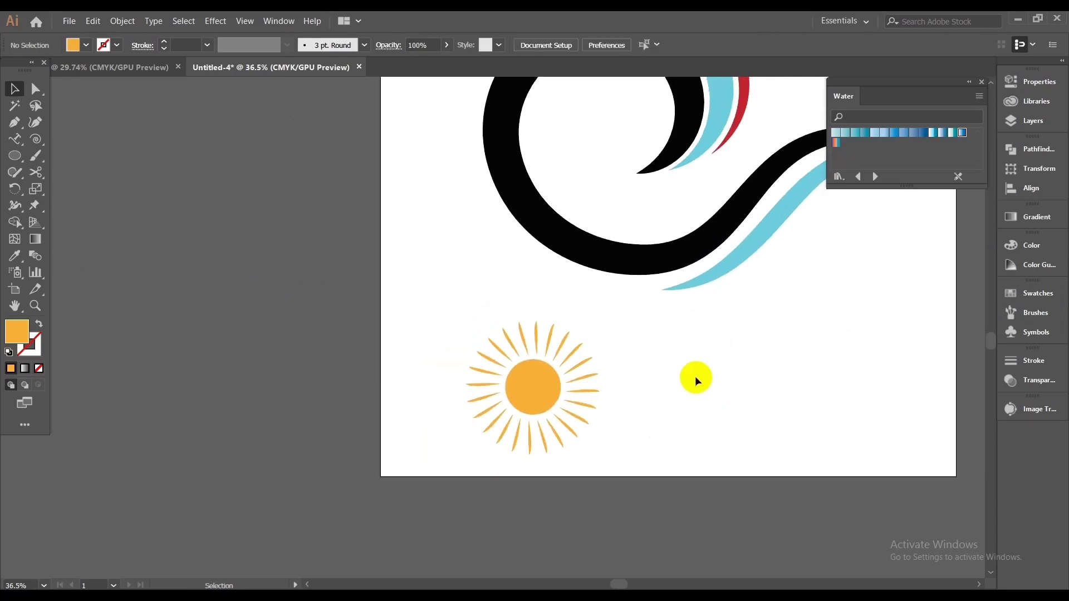
# Step: Move the sun group into the swirl's curl and shrink it to fit
pyautogui.press('v')
pyautogui.moveTo(383, 338); pyautogui.dragTo(540, 501)
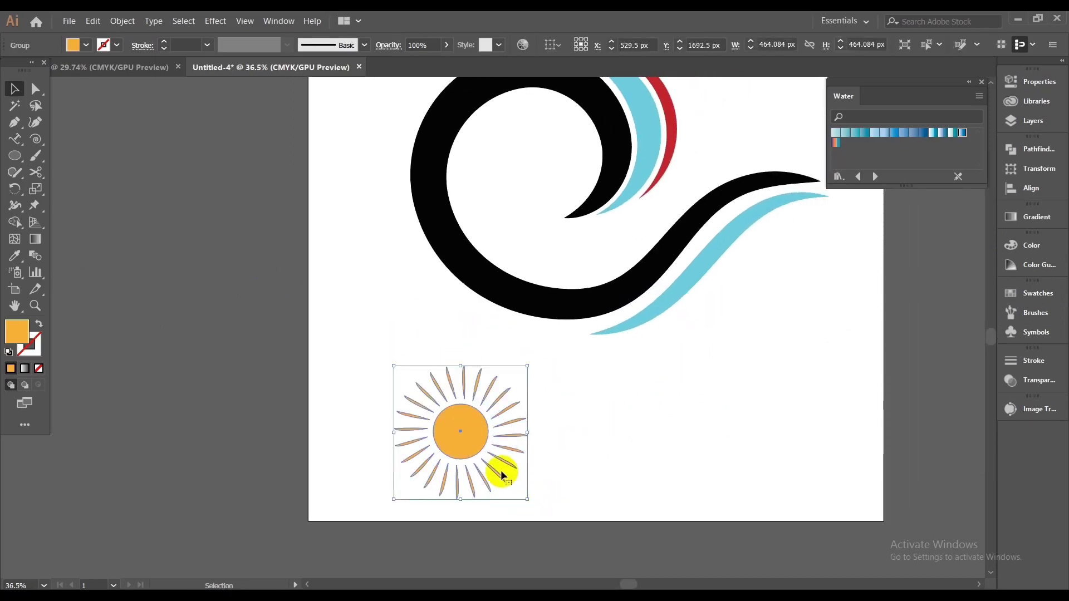
pyautogui.moveTo(465, 437); pyautogui.dragTo(537, 168)
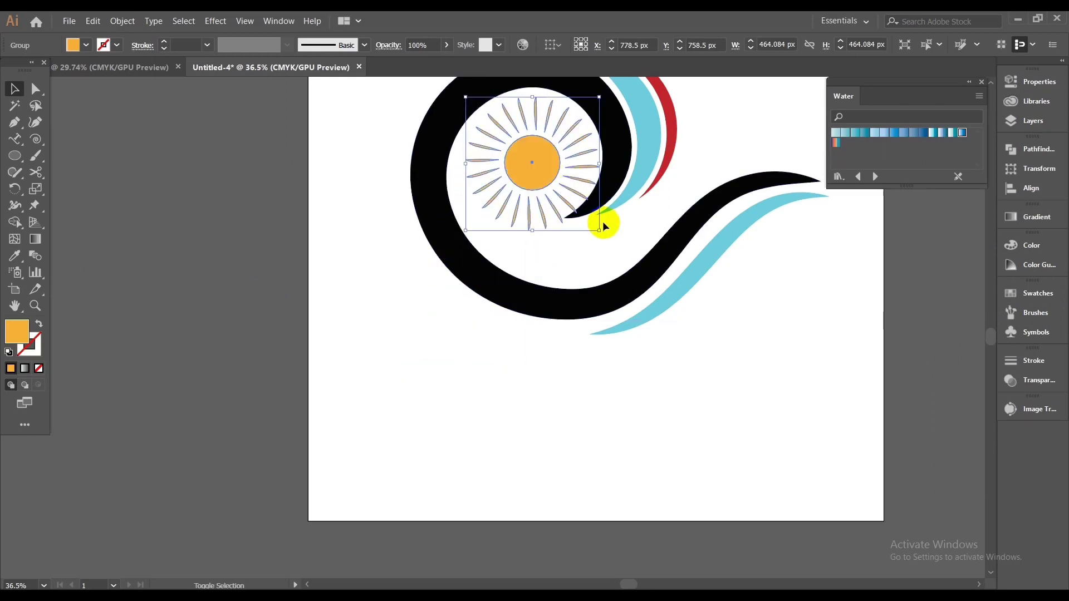
pyautogui.moveTo(598, 229); pyautogui.dragTo(556, 189)
pyautogui.click(559, 239)
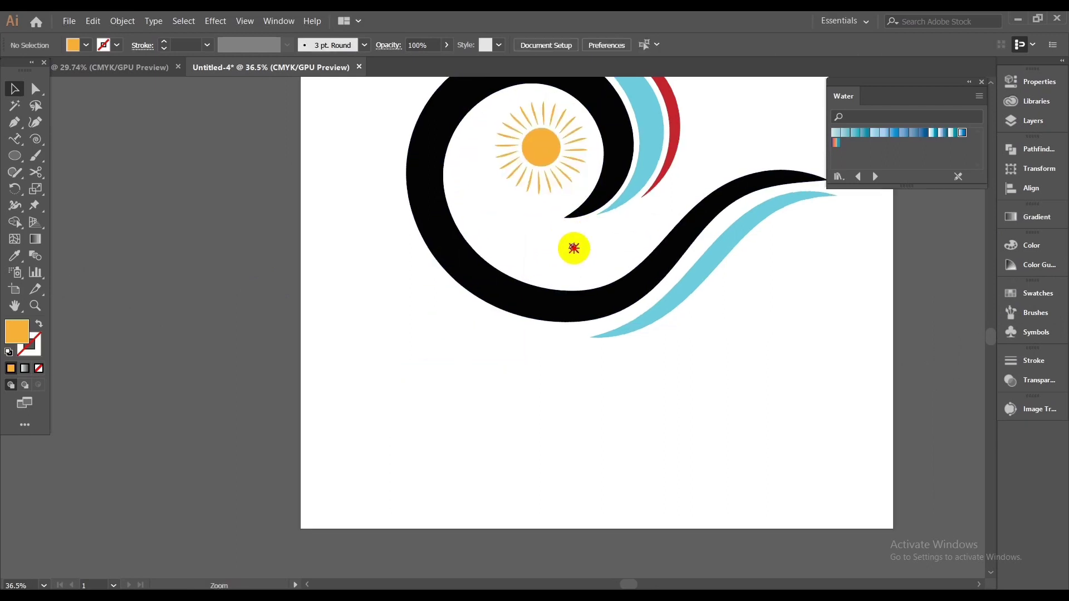
pyautogui.moveTo(573, 248); pyautogui.dragTo(556, 311)
# Step: Draw an unfilled Pen curve tracing the black wave's top crest
pyautogui.scroll(2, 539, 226)
pyautogui.click(14, 121)
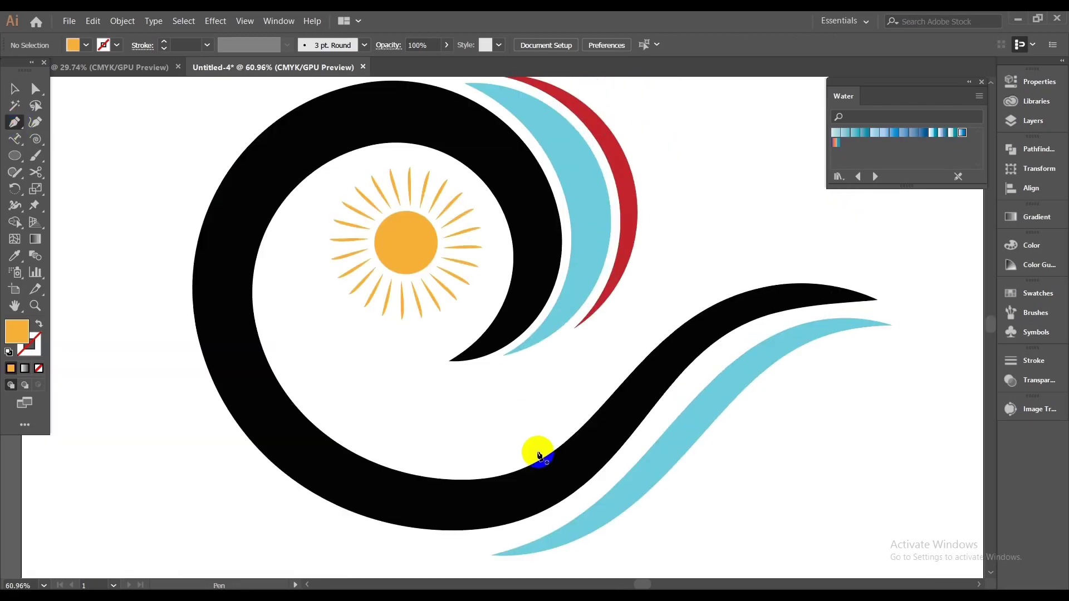
pyautogui.click(576, 435)
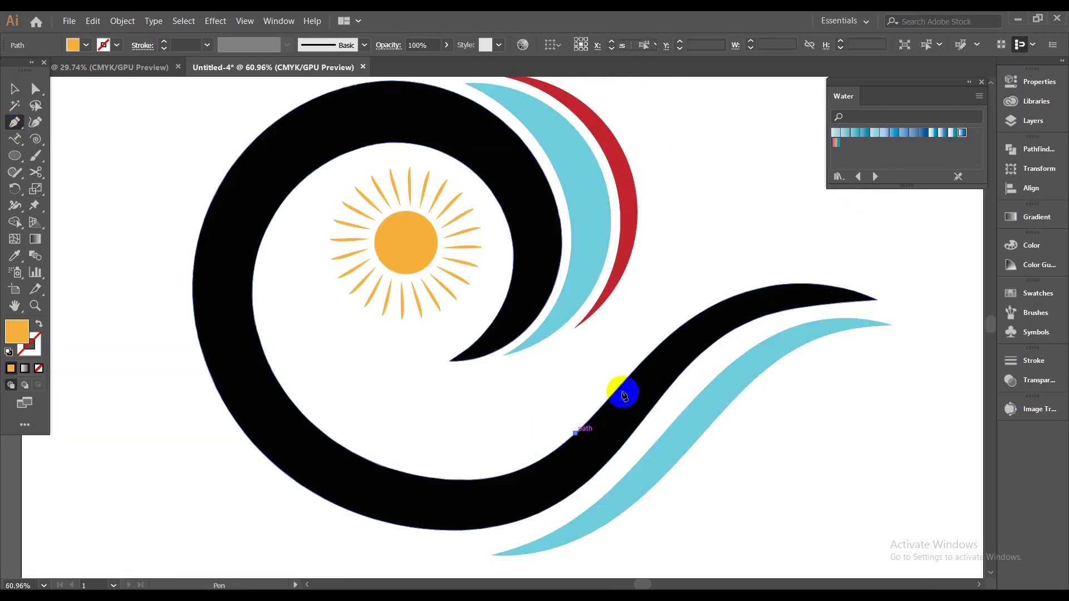
pyautogui.keyDown('ctrl'); pyautogui.click(740, 356); pyautogui.keyUp('ctrl')
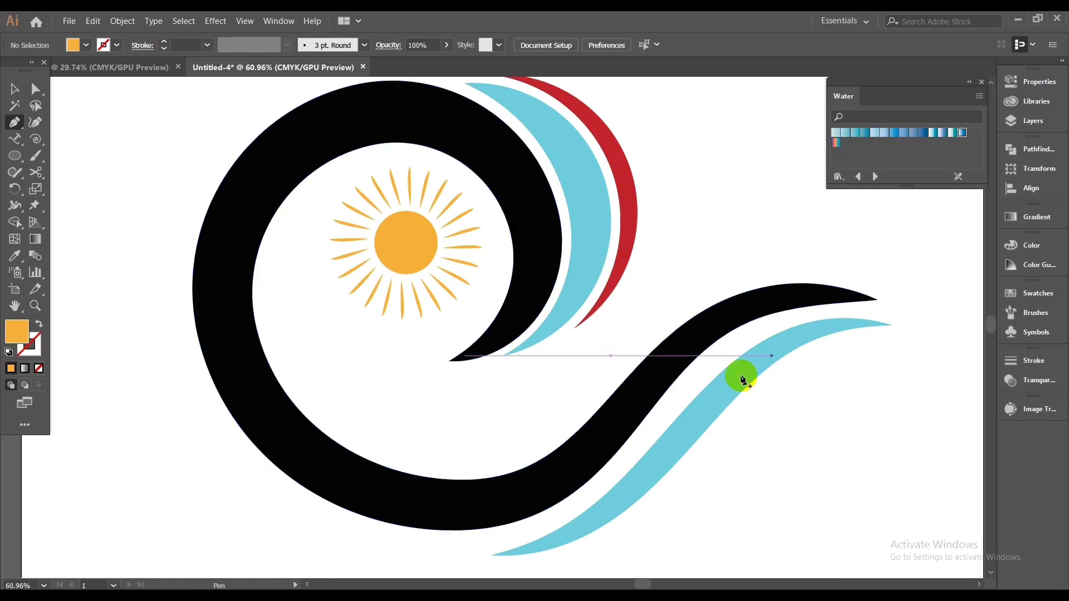
pyautogui.scroll(1, 696, 389)
pyautogui.click(582, 421)
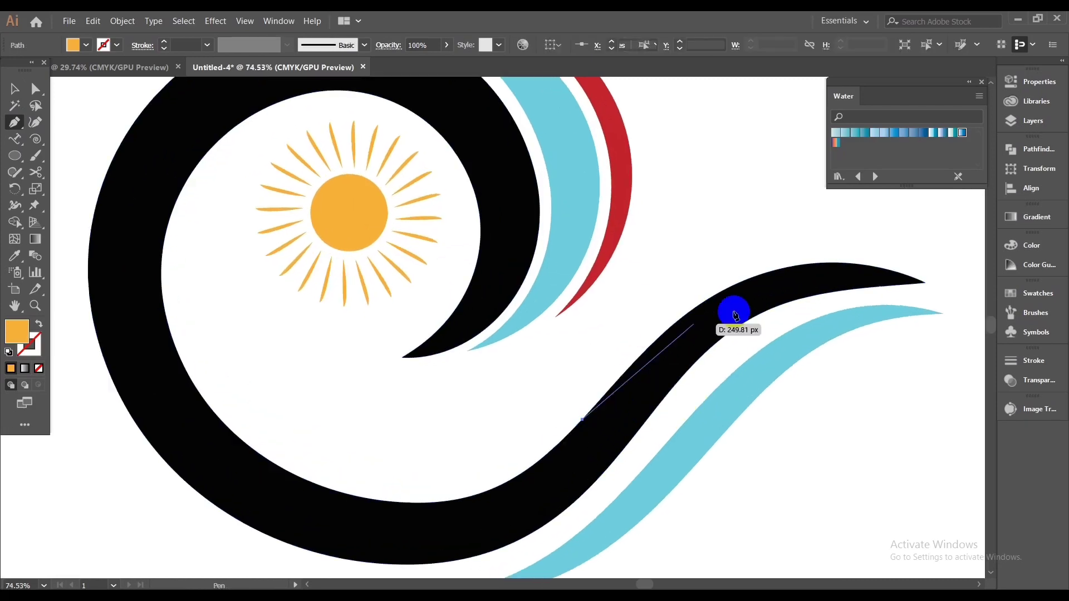
pyautogui.moveTo(810, 265)
pyautogui.mouseDown()
pyautogui.moveTo(941, 250)
pyautogui.moveTo(928, 257)
pyautogui.mouseUp()
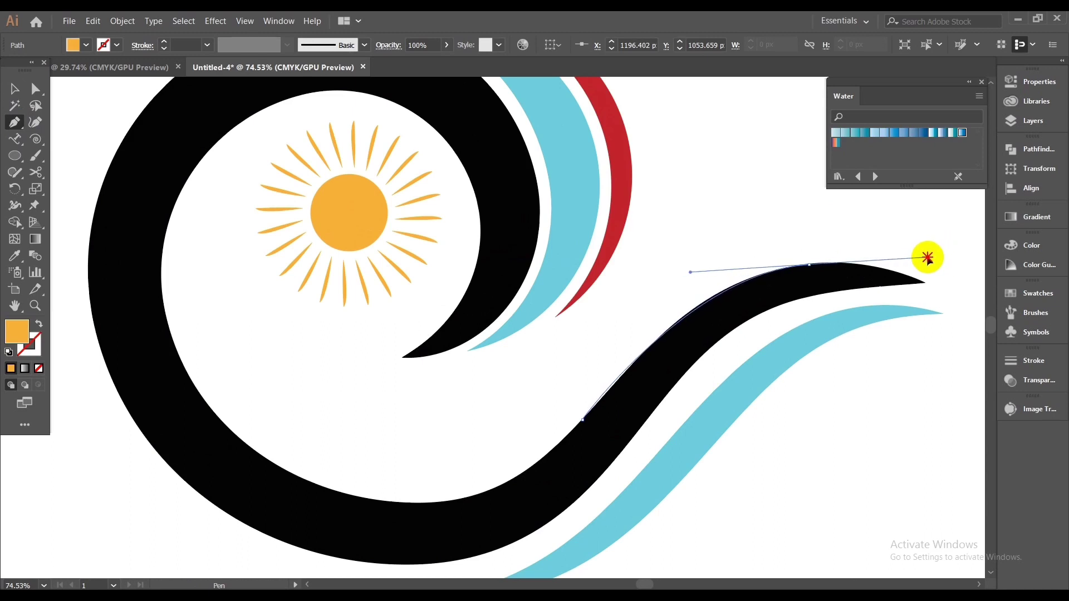
pyautogui.moveTo(928, 257); pyautogui.dragTo(928, 259)
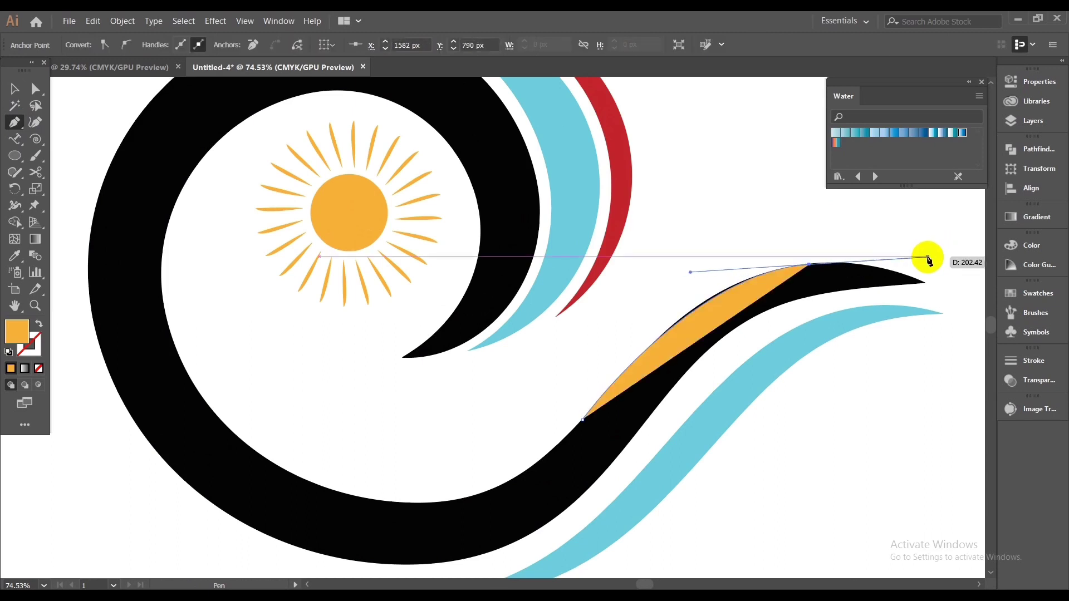
pyautogui.click(39, 324)
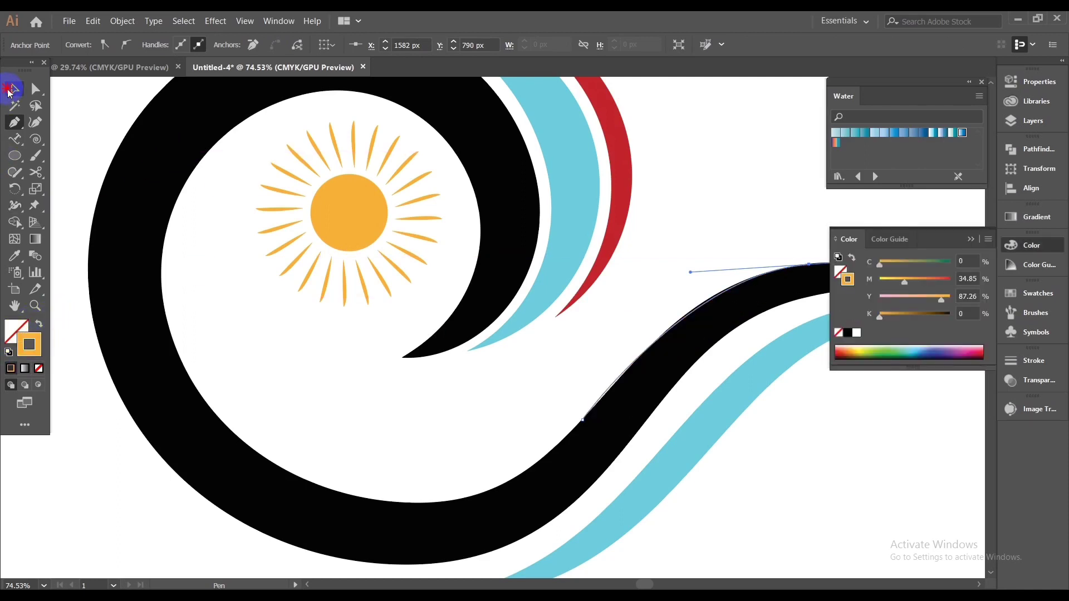
pyautogui.click(11, 88)
pyautogui.moveTo(17, 139)
pyautogui.mouseDown()
pyautogui.moveTo(82, 157)
pyautogui.moveTo(83, 172)
pyautogui.mouseUp()
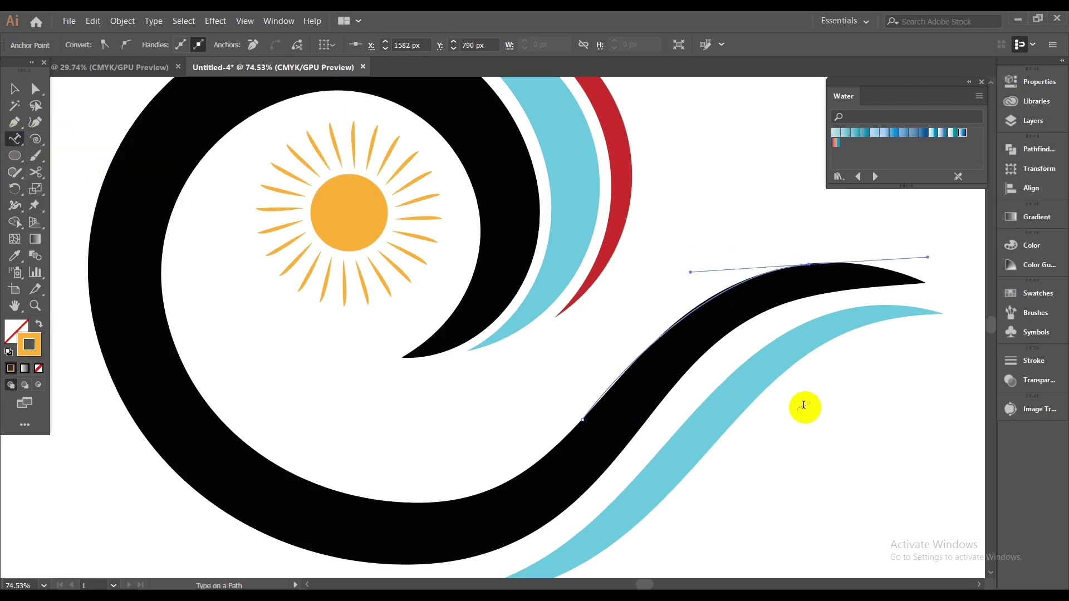
# Step: Place text on the new wave curve and set its size to 200
pyautogui.click(677, 320)
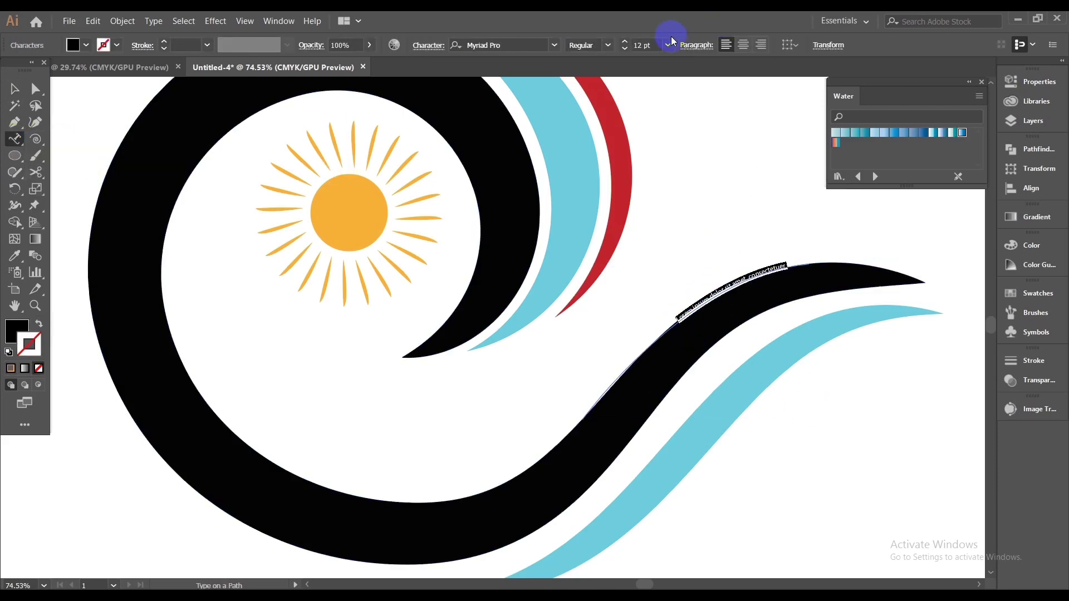
pyautogui.click(670, 41)
pyautogui.click(690, 293)
pyautogui.write('wave')
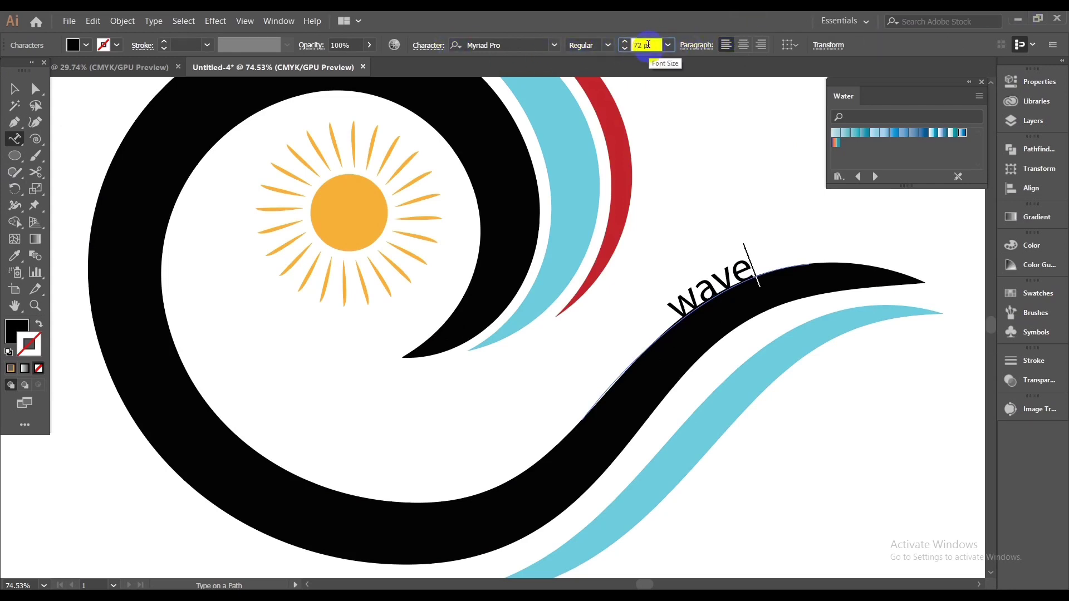
pyautogui.press('BackSpace')
pyautogui.press('BackSpace')
pyautogui.press('BackSpace')
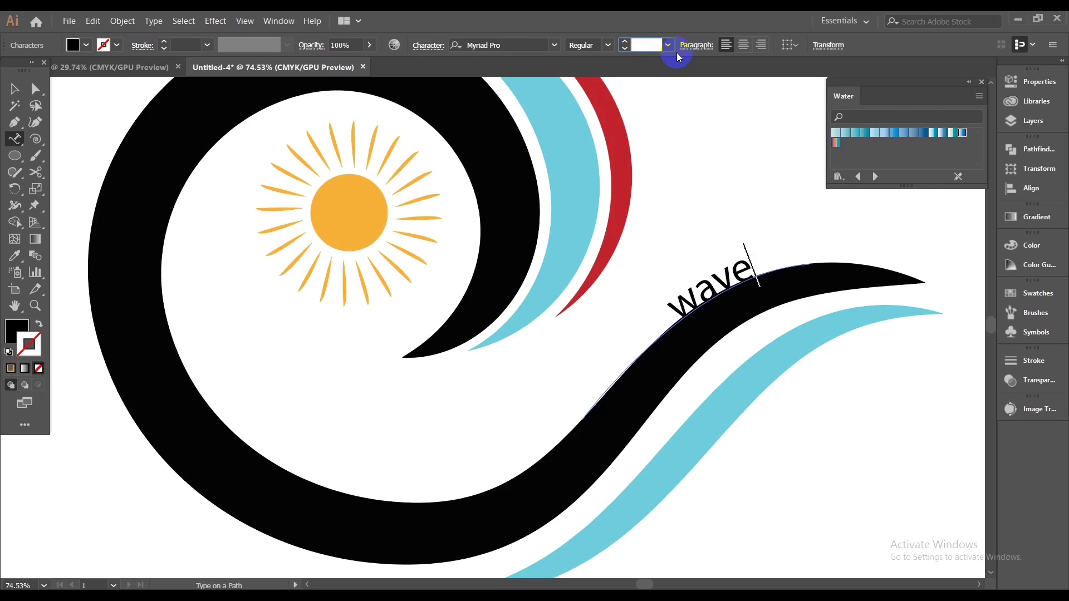
pyautogui.write('200')
pyautogui.press('Return')
# Step: Resize the wave text to 150 pt and reposition it along the curve
pyautogui.click(15, 88)
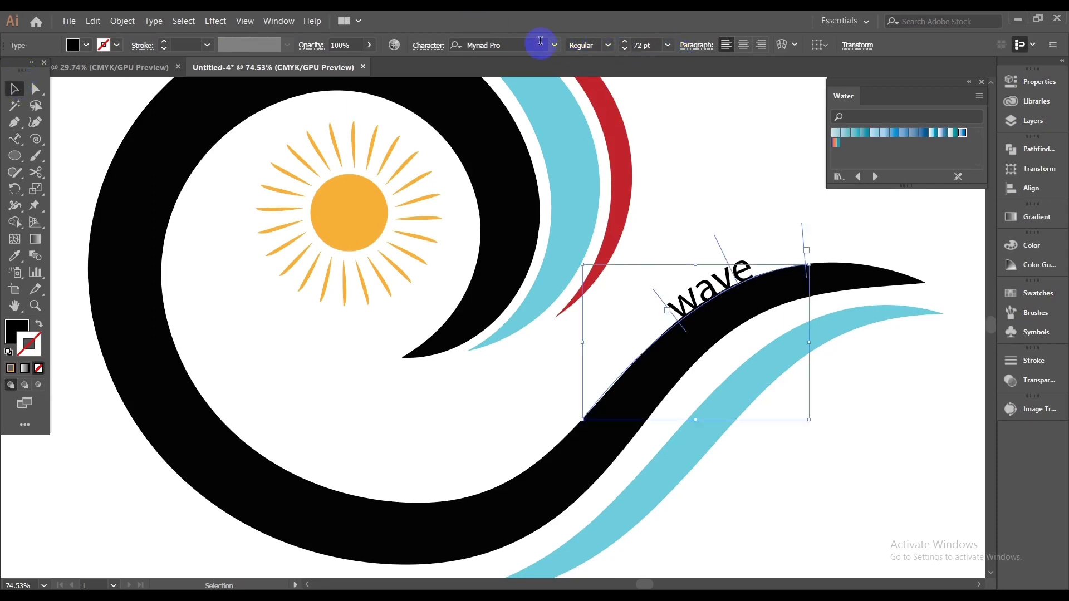
pyautogui.click(649, 45)
pyautogui.write('150')
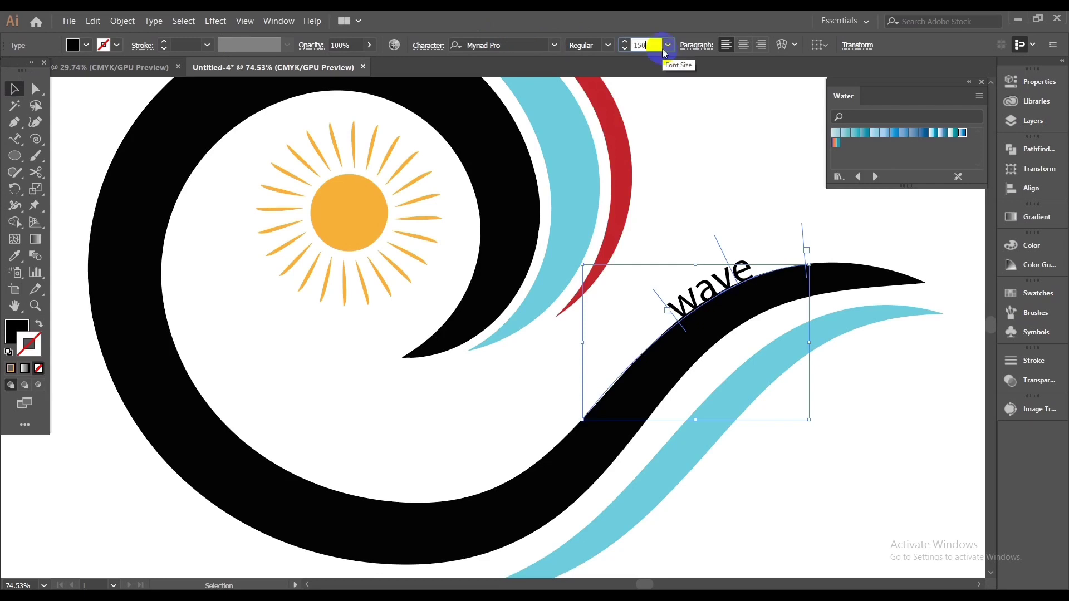
pyautogui.press('Return')
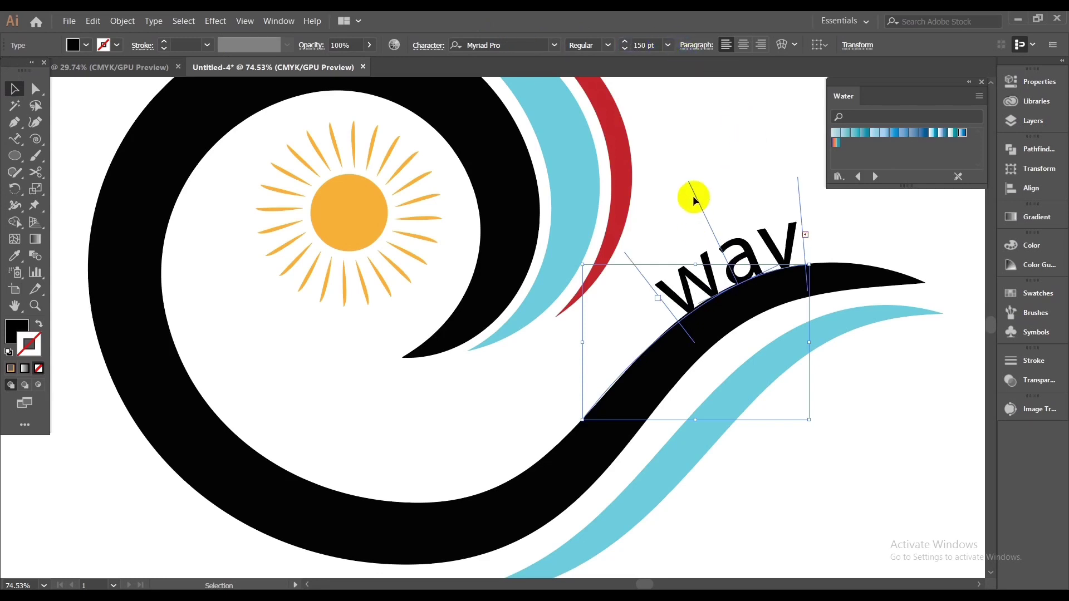
pyautogui.moveTo(688, 183); pyautogui.dragTo(633, 226)
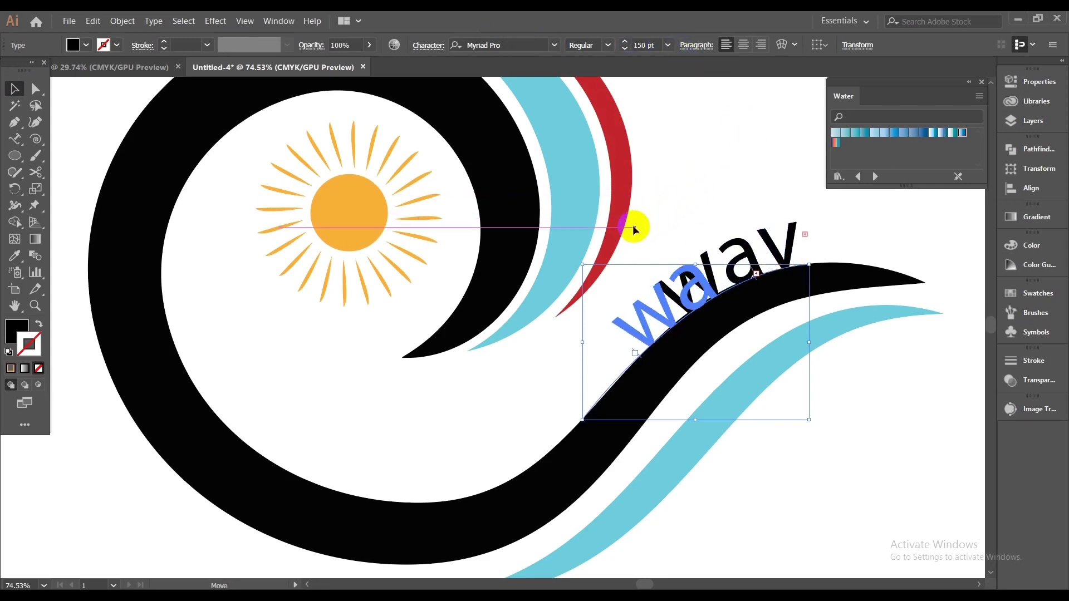
pyautogui.moveTo(719, 188); pyautogui.dragTo(689, 115)
pyautogui.write('112')
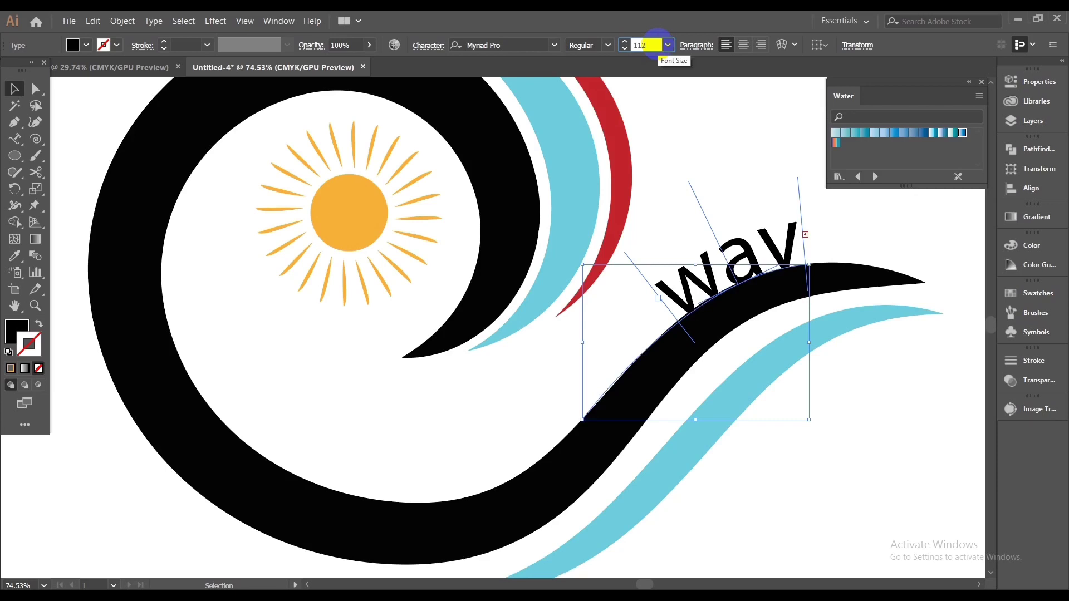
# Step: Reduce the wave text to 100 pt in Semibold style
pyautogui.press('Return')
pyautogui.press('Down')
pyautogui.press('Down')
pyautogui.press('Down')
pyautogui.press('Down')
pyautogui.press('Down')
pyautogui.press('Down')
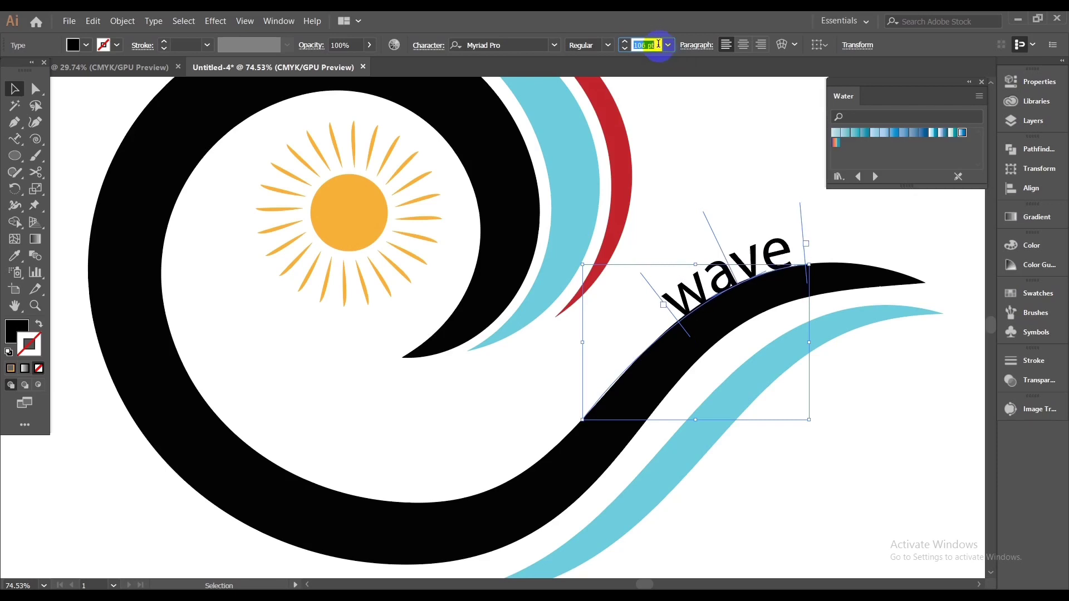
pyautogui.press('Down')
pyautogui.press('Down')
pyautogui.press('Down')
pyautogui.press('Down')
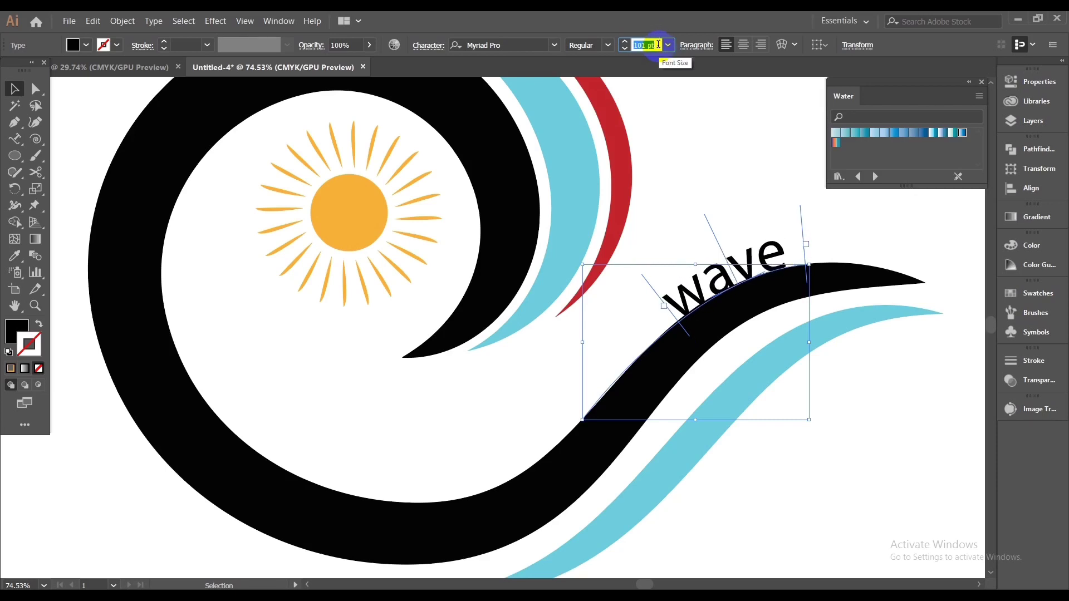
pyautogui.press('Down')
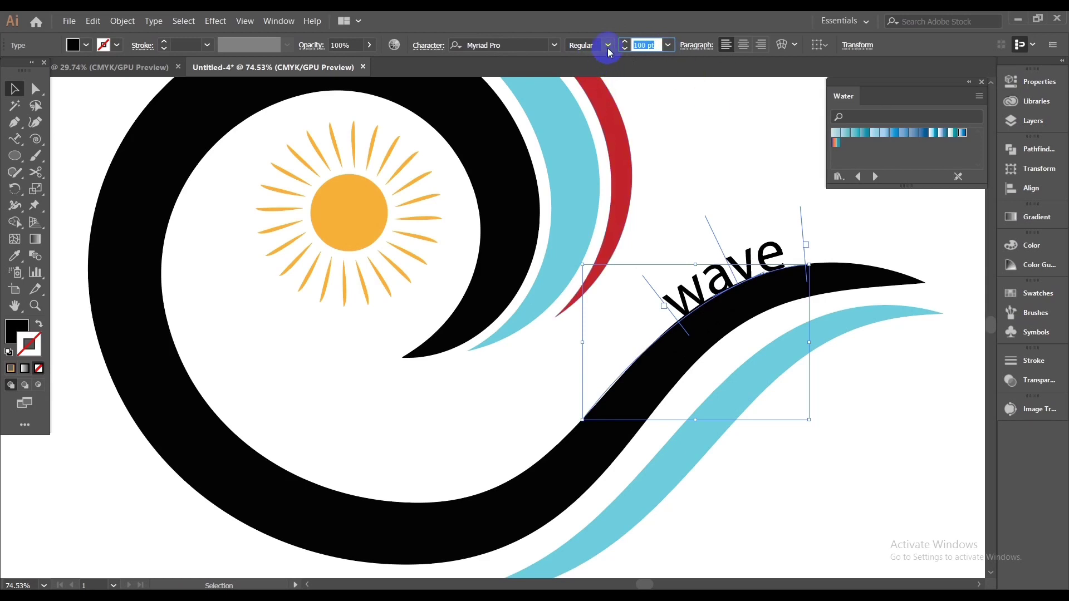
pyautogui.click(609, 49)
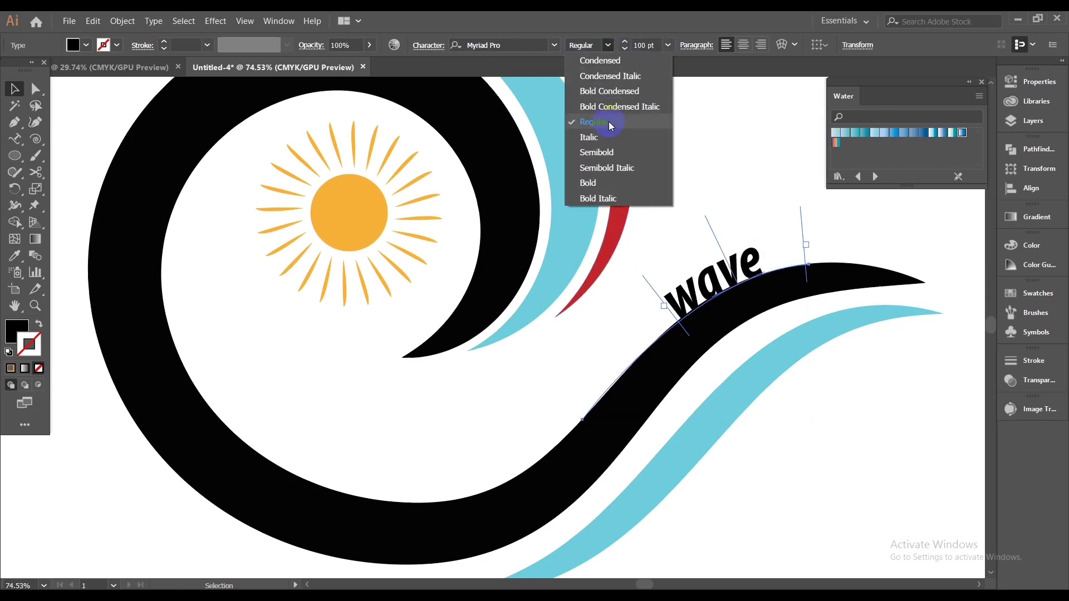
pyautogui.click(609, 156)
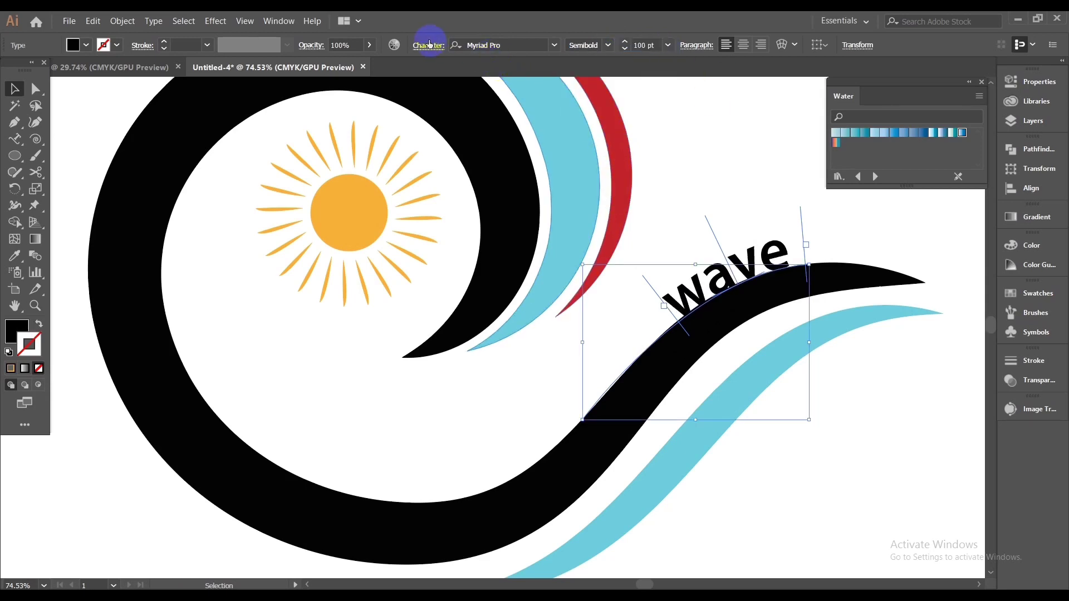
# Step: Expand the wave text into shapes and colour it the sun's orange
pyautogui.click(131, 25)
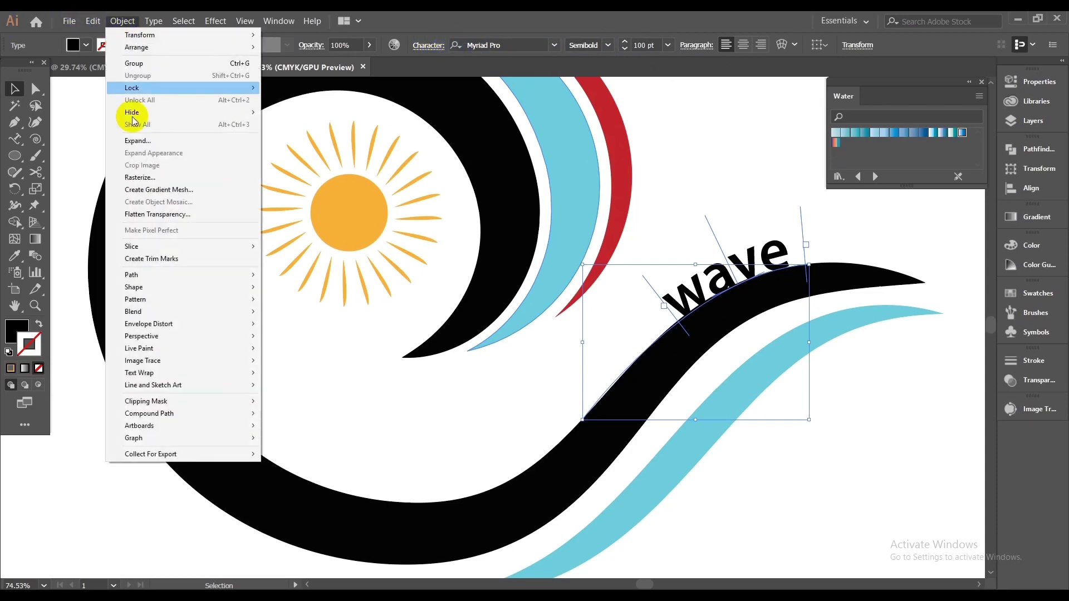
pyautogui.click(142, 139)
pyautogui.click(512, 408)
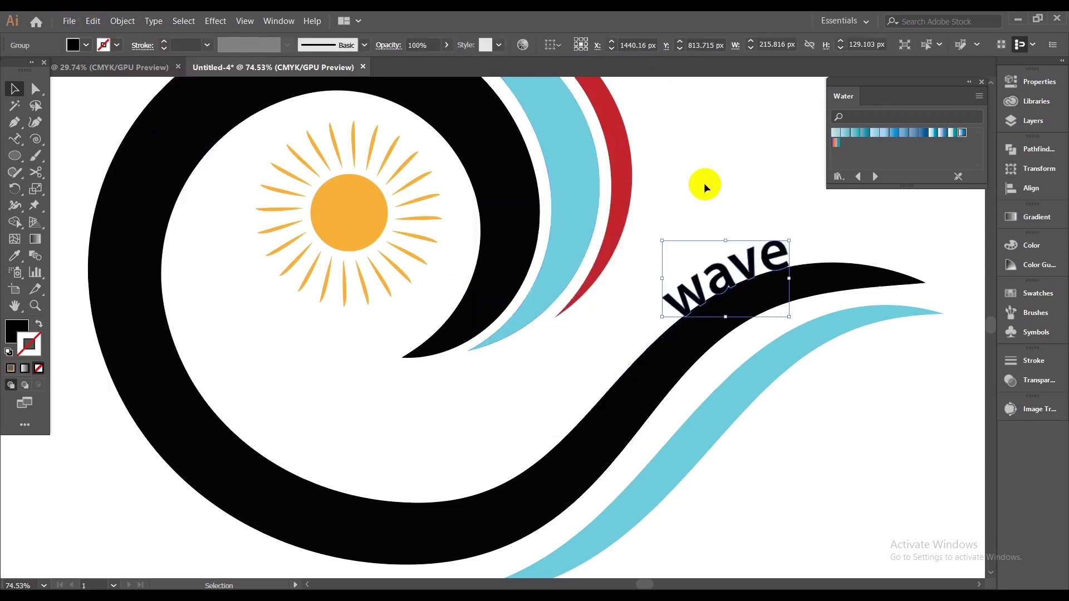
pyautogui.click(342, 225)
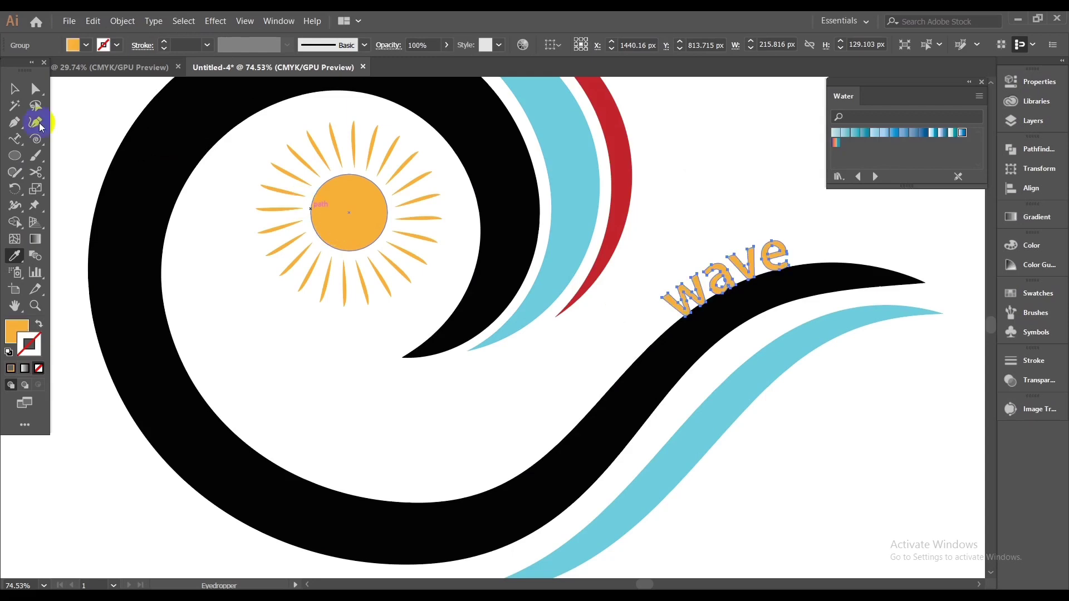
pyautogui.click(13, 88)
pyautogui.click(690, 100)
# Step: Send the wave text behind the black wave
pyautogui.keyDown('alt'); pyautogui.scroll(-1, 650, 160); pyautogui.keyUp('alt')
pyautogui.keyDown('alt'); pyautogui.scroll(-1, 626, 173); pyautogui.keyUp('alt')
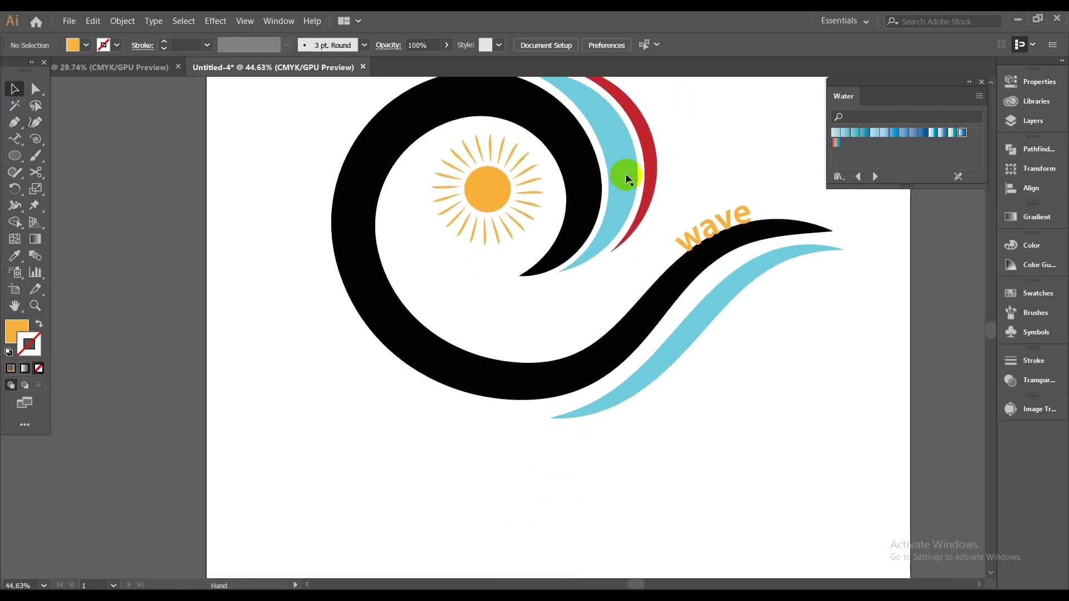
pyautogui.keyDown('alt'); pyautogui.scroll(-1, 556, 223); pyautogui.keyUp('alt')
pyautogui.keyDown('alt'); pyautogui.scroll(4, 651, 295); pyautogui.keyUp('alt')
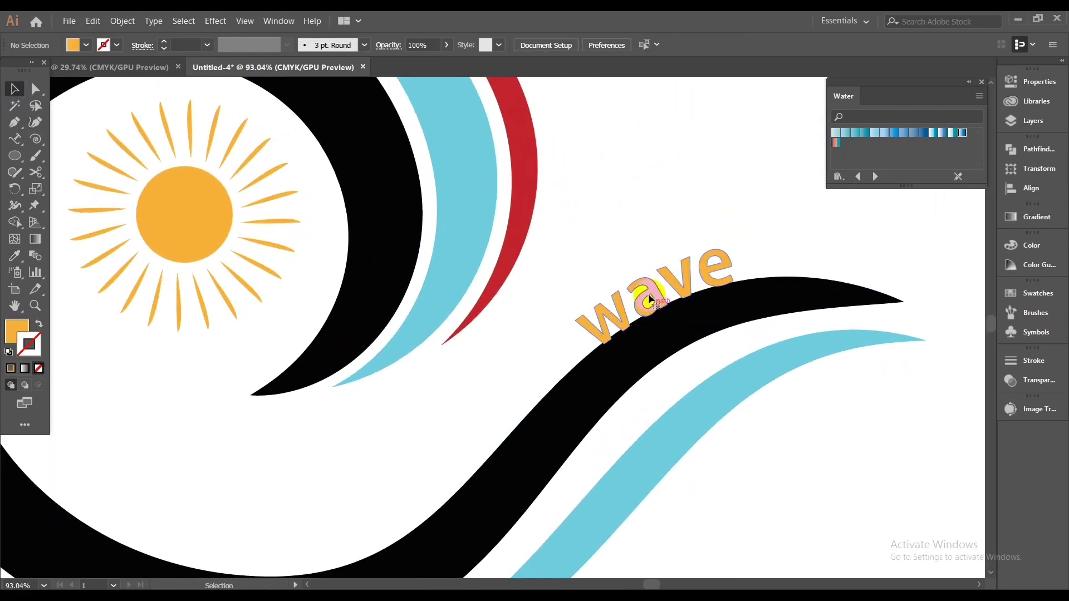
pyautogui.rightClick(645, 311)
pyautogui.moveTo(673, 315)
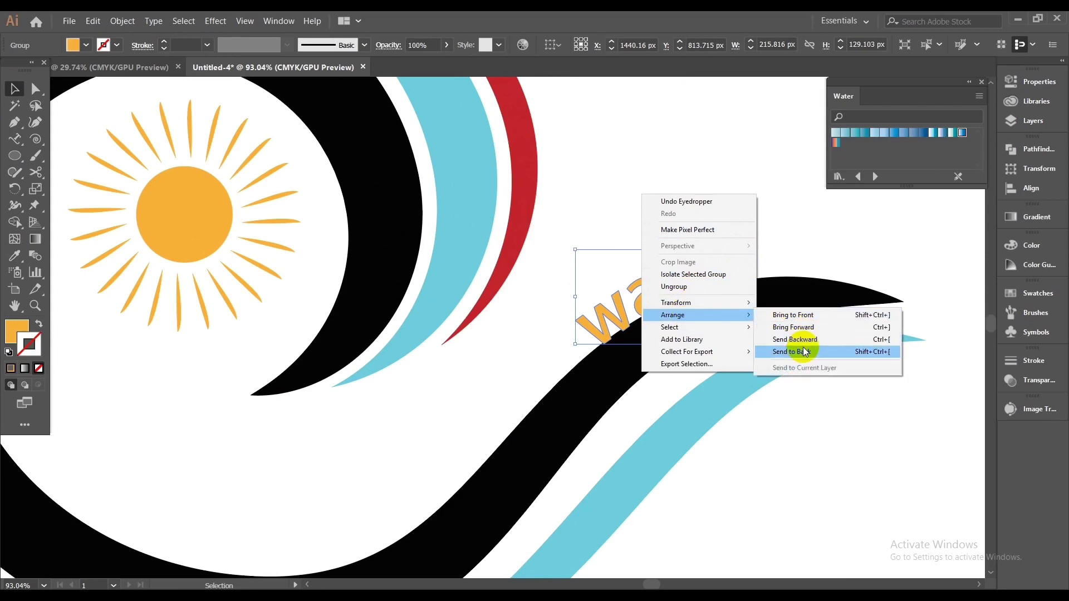
pyautogui.click(764, 352)
pyautogui.keyDown('alt'); pyautogui.scroll(-2, 705, 174); pyautogui.keyUp('alt')
pyautogui.keyDown('alt'); pyautogui.scroll(-1, 573, 313); pyautogui.keyUp('alt')
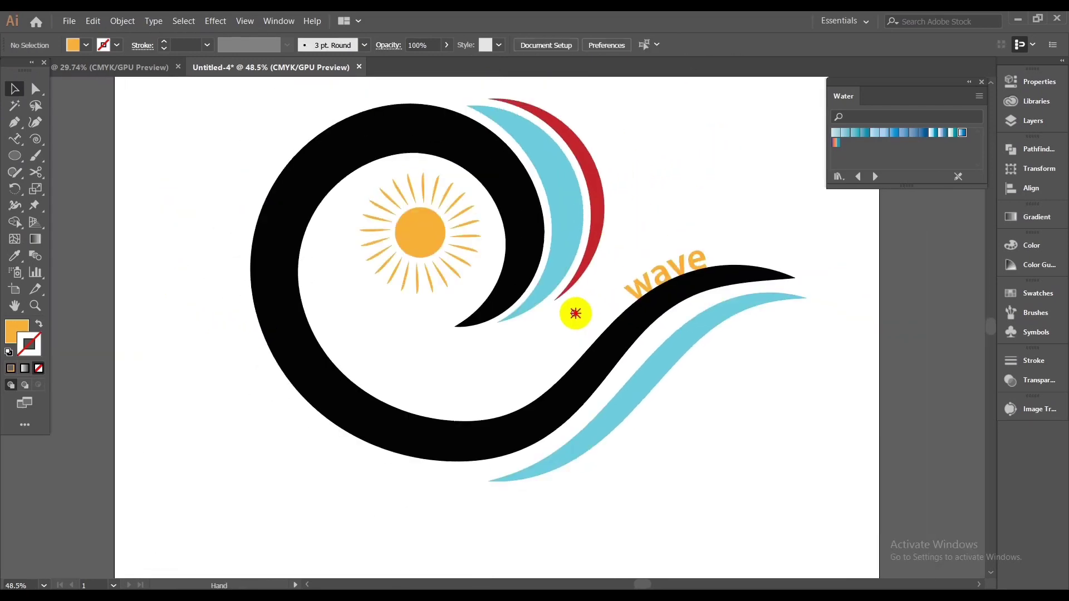
pyautogui.keyDown('alt'); pyautogui.scroll(3, 94, 147); pyautogui.keyUp('alt')
# Step: Draw a no-fill Pen curve along the swirl's inner edge
pyautogui.click(277, 109)
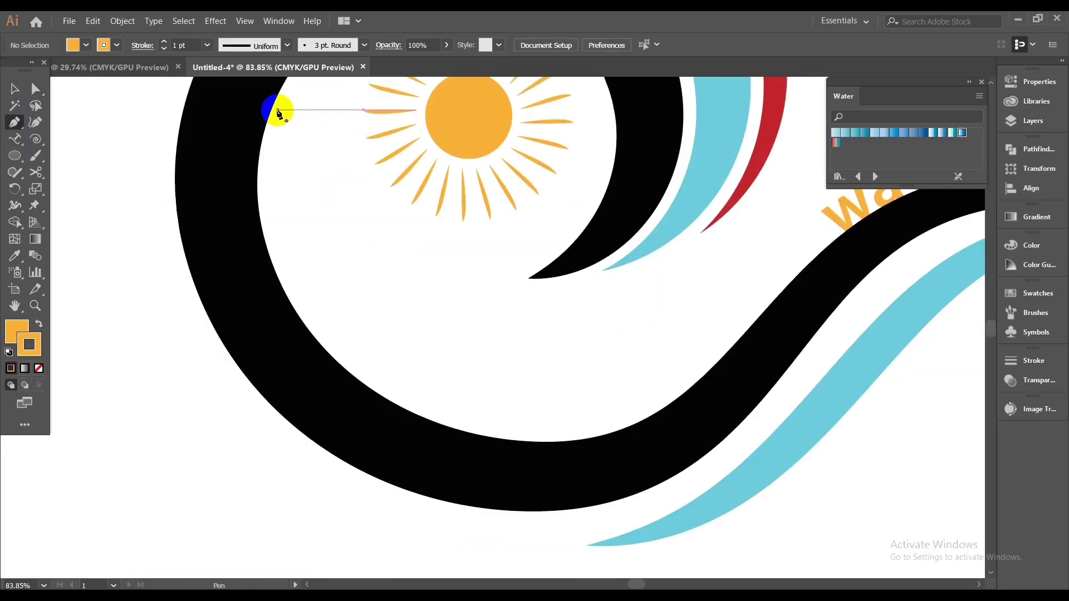
pyautogui.click(303, 334)
pyautogui.hotkey('ctrl', 'z')
pyautogui.click(267, 112)
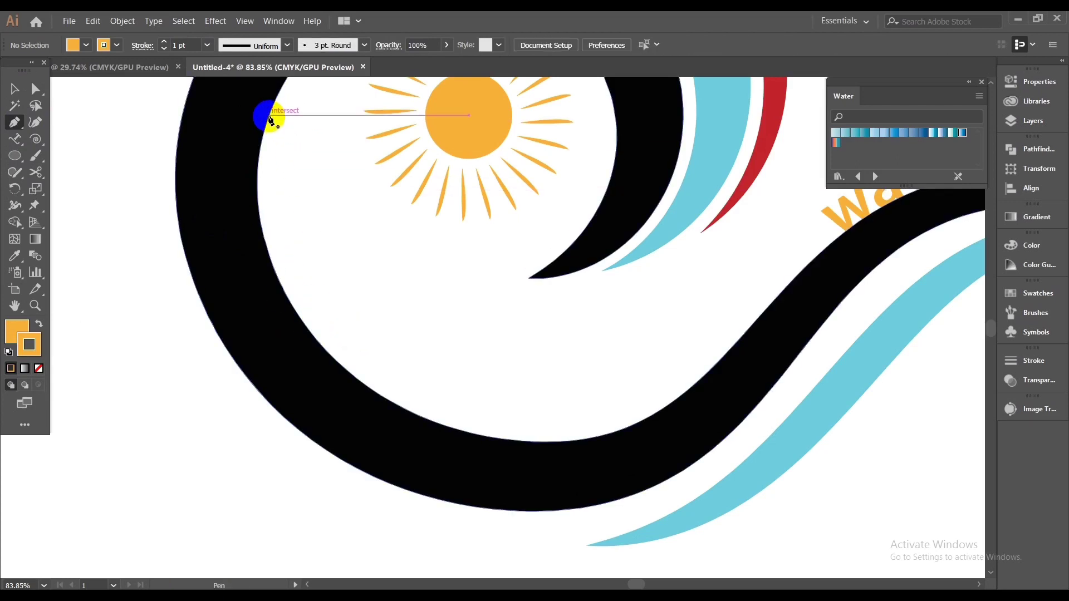
pyautogui.click(339, 377)
pyautogui.moveTo(416, 415)
pyautogui.mouseDown()
pyautogui.moveTo(639, 545)
pyautogui.moveTo(640, 516)
pyautogui.mouseUp()
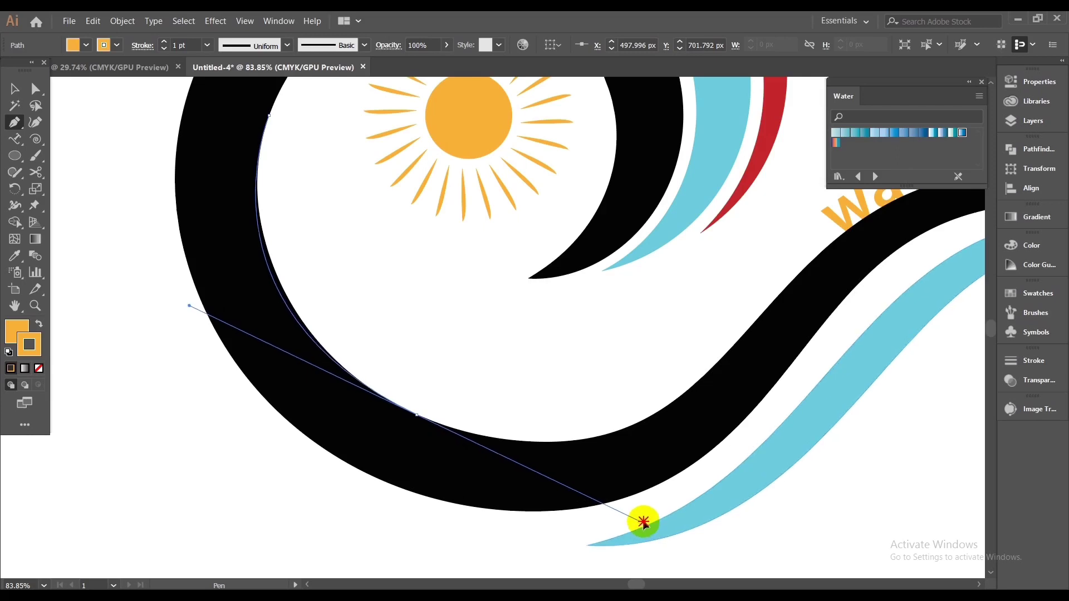
pyautogui.moveTo(640, 517); pyautogui.dragTo(641, 520)
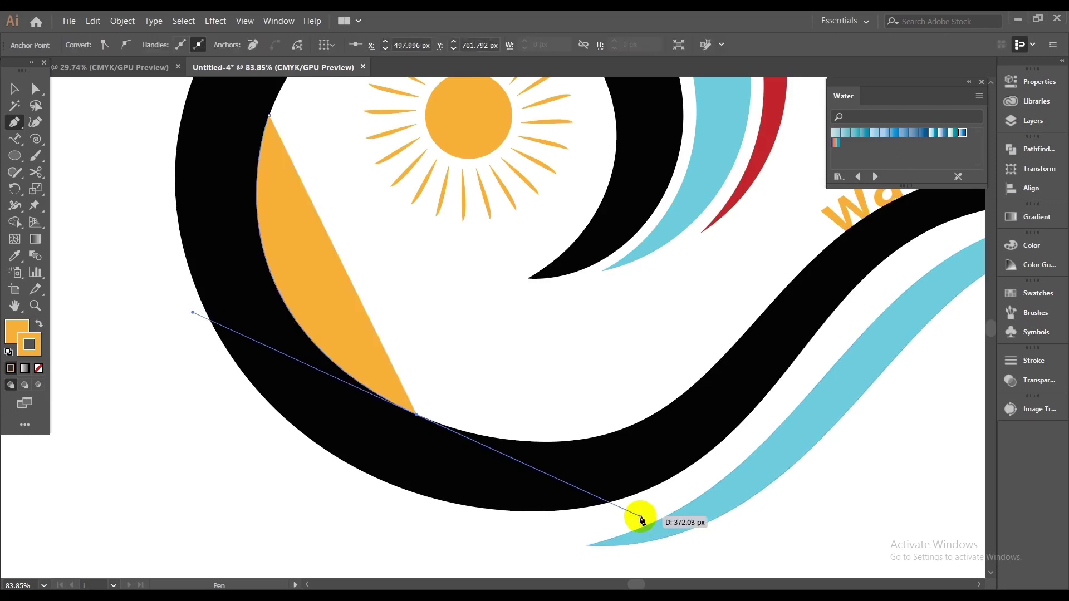
pyautogui.click(19, 334)
pyautogui.click(39, 367)
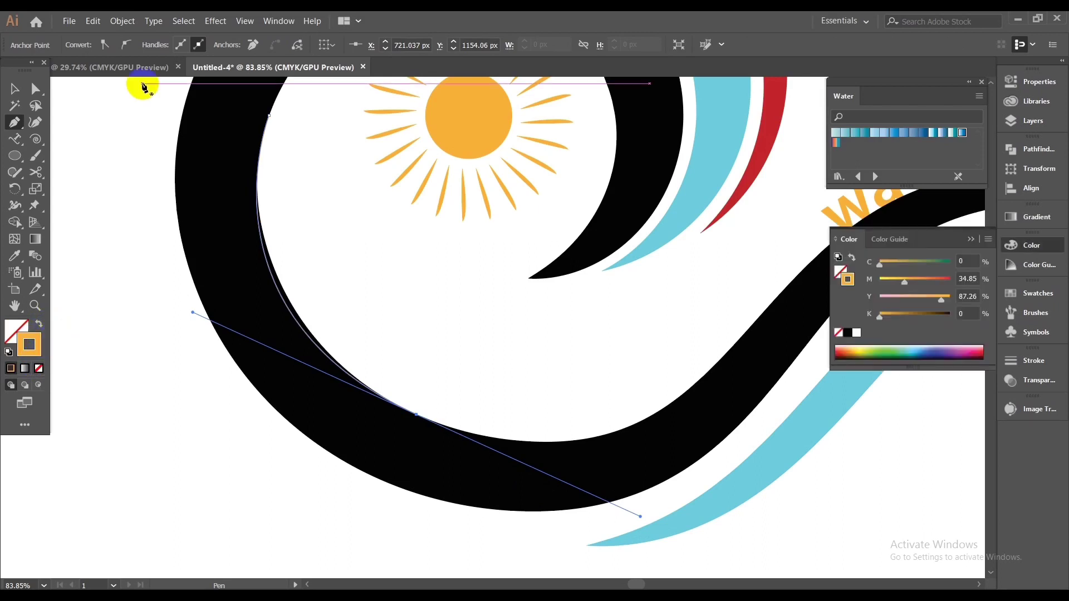
# Step: Set the word 'ocean' along the curve with Type on a Path
pyautogui.moveTo(14, 138); pyautogui.dragTo(52, 140)
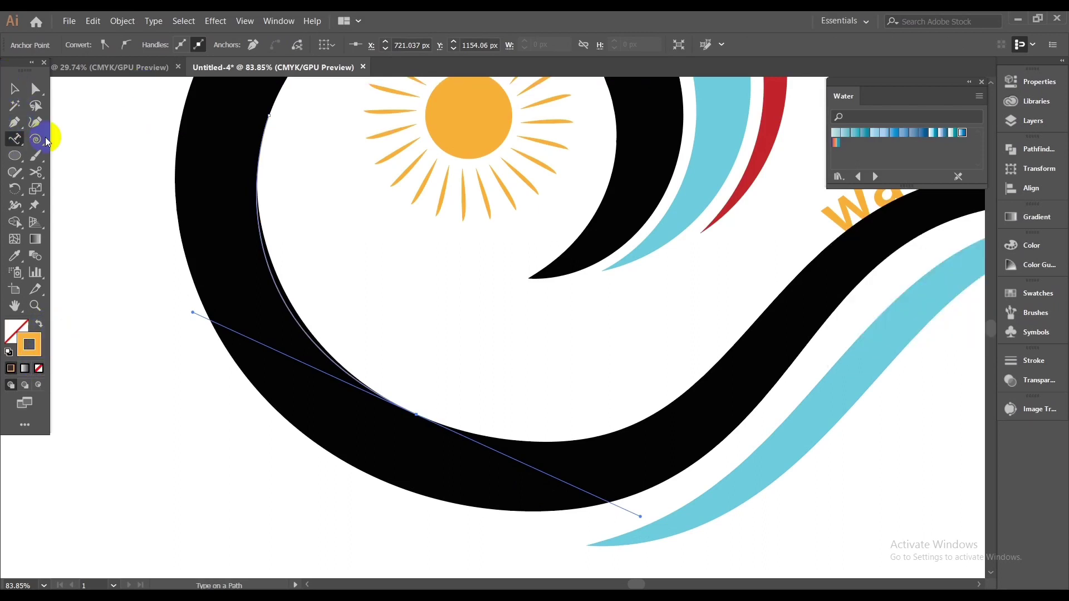
pyautogui.click(256, 236)
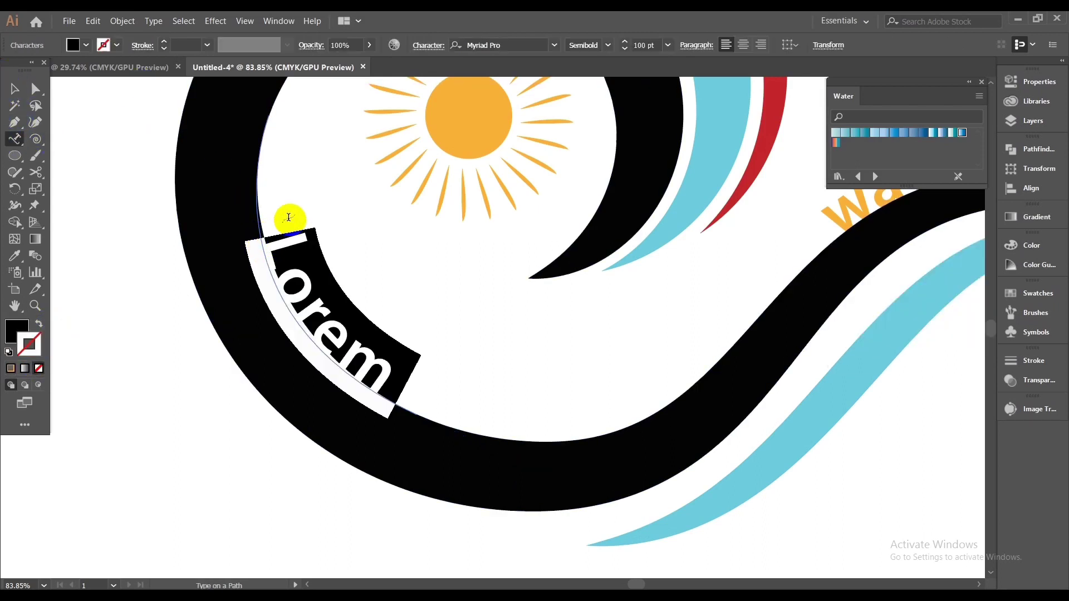
pyautogui.press('BackSpace')
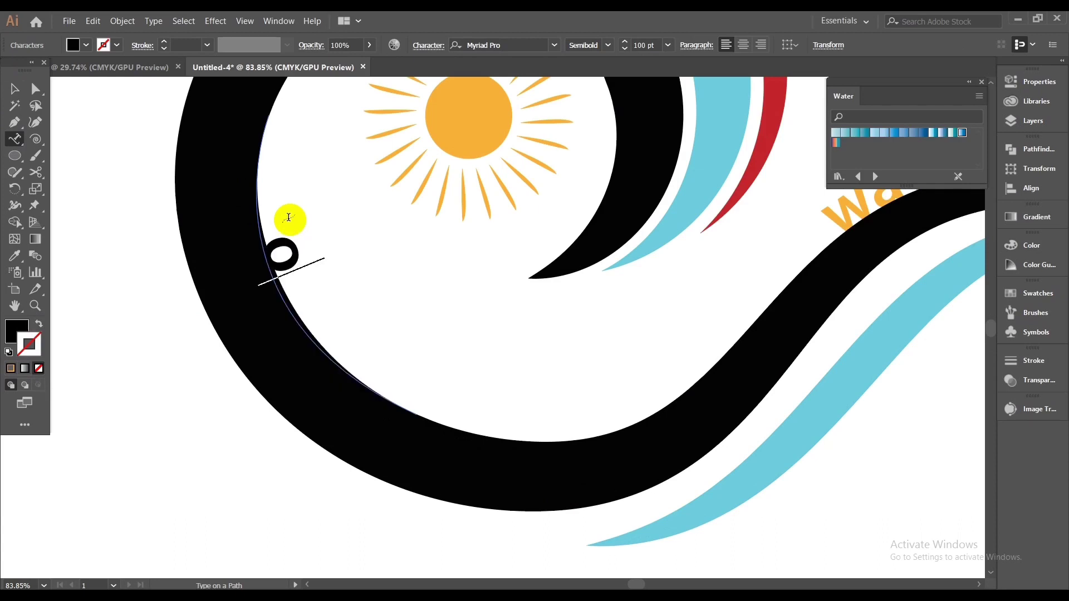
pyautogui.write('ce')
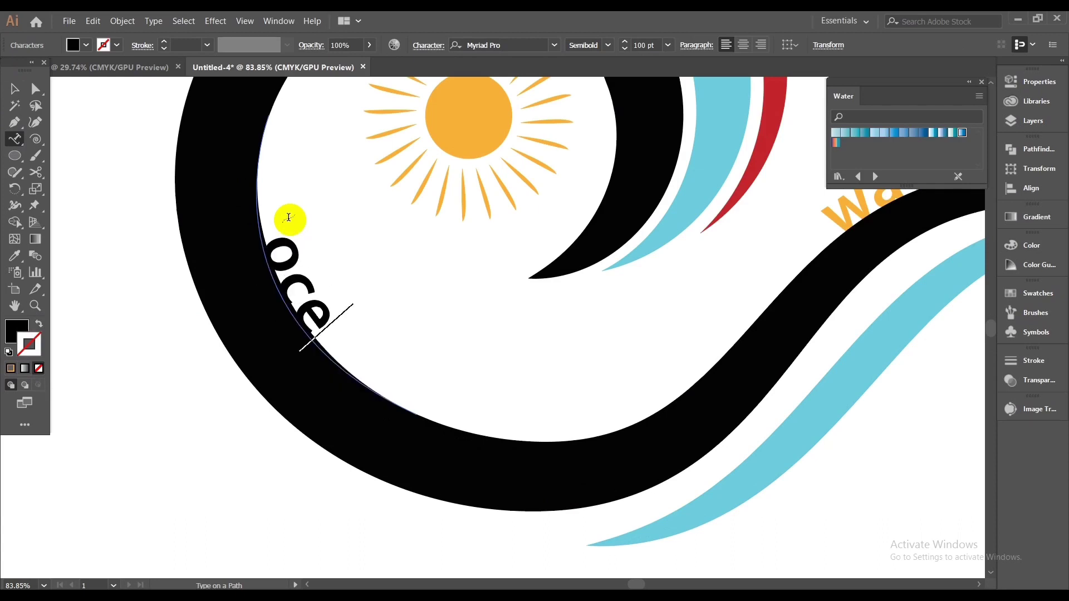
pyautogui.write('an')
pyautogui.click(15, 88)
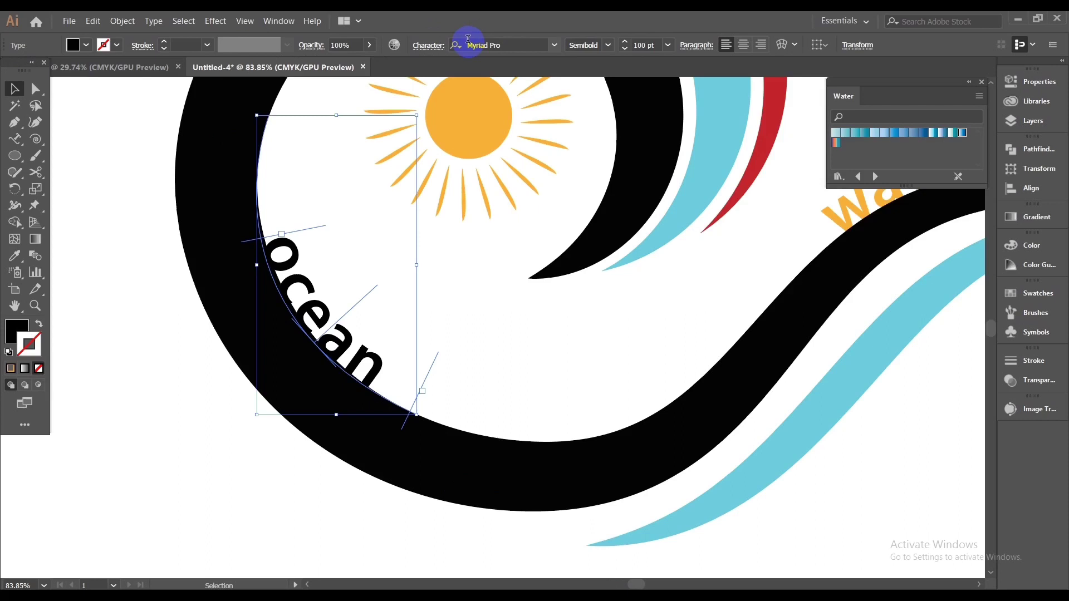
# Step: Make the ocean text All Caps and widen its letter spacing
pyautogui.click(428, 45)
pyautogui.click(297, 230)
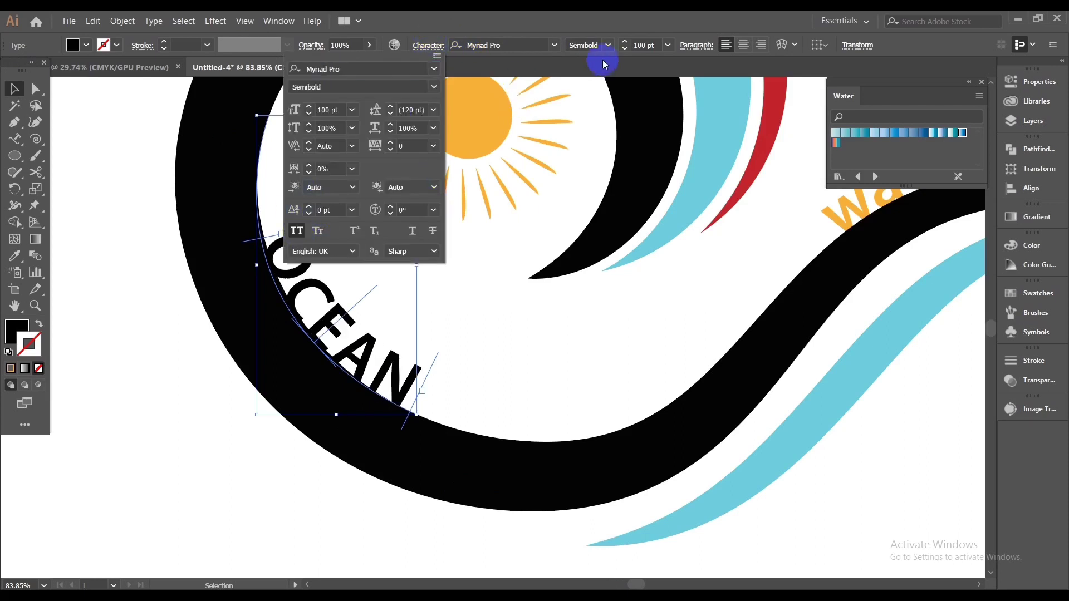
pyautogui.click(581, 62)
pyautogui.click(443, 50)
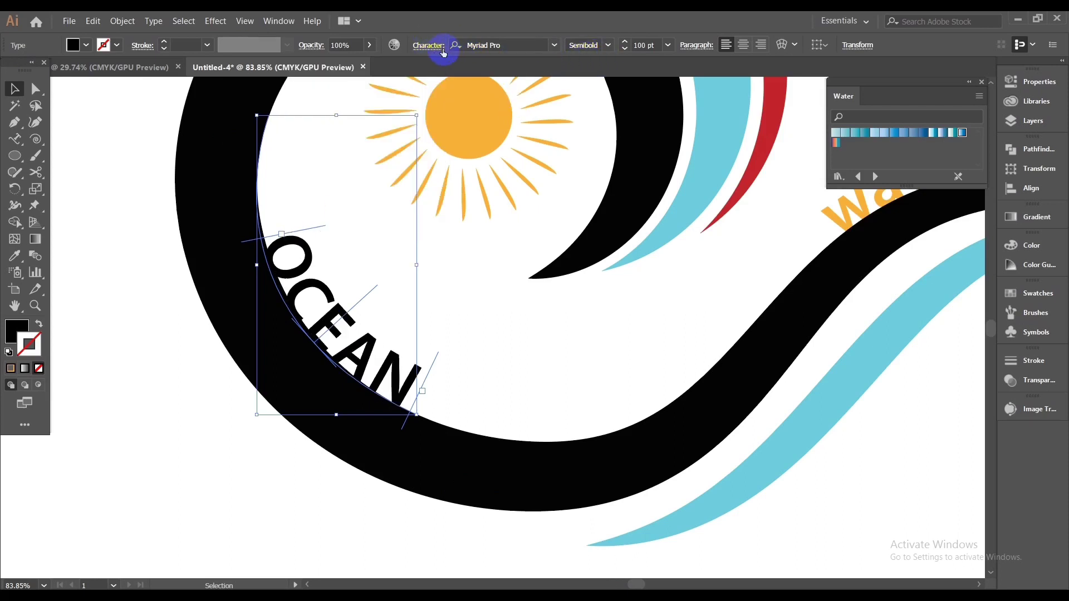
pyautogui.click(418, 145)
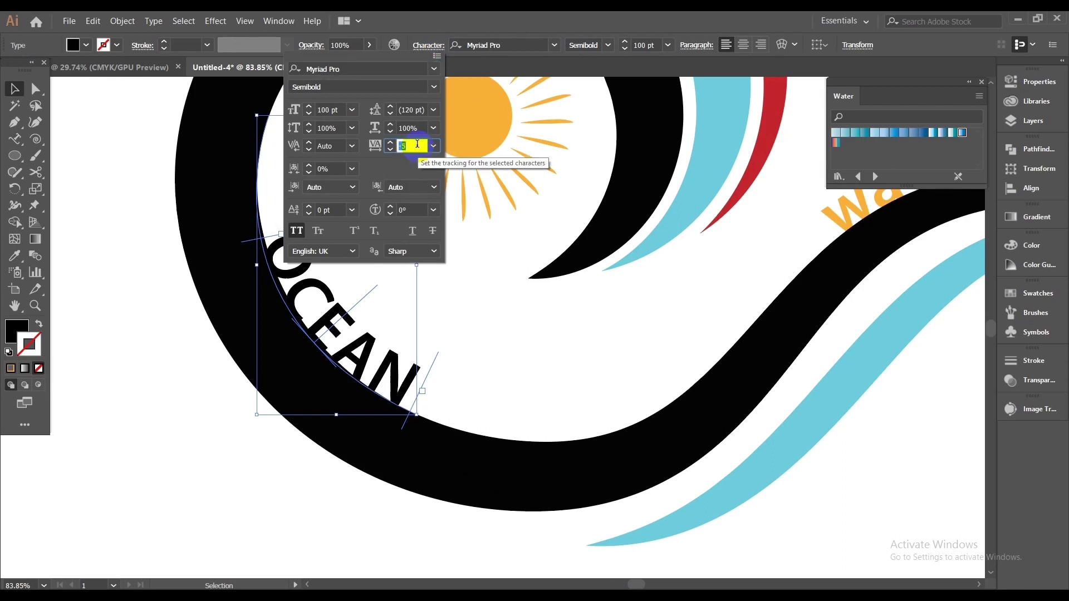
pyautogui.press('Up')
pyautogui.press('Up')
pyautogui.press('Up')
pyautogui.press('Up')
pyautogui.press('Up')
pyautogui.press('Up')
pyautogui.press('Up')
pyautogui.press('Up')
pyautogui.press('Up')
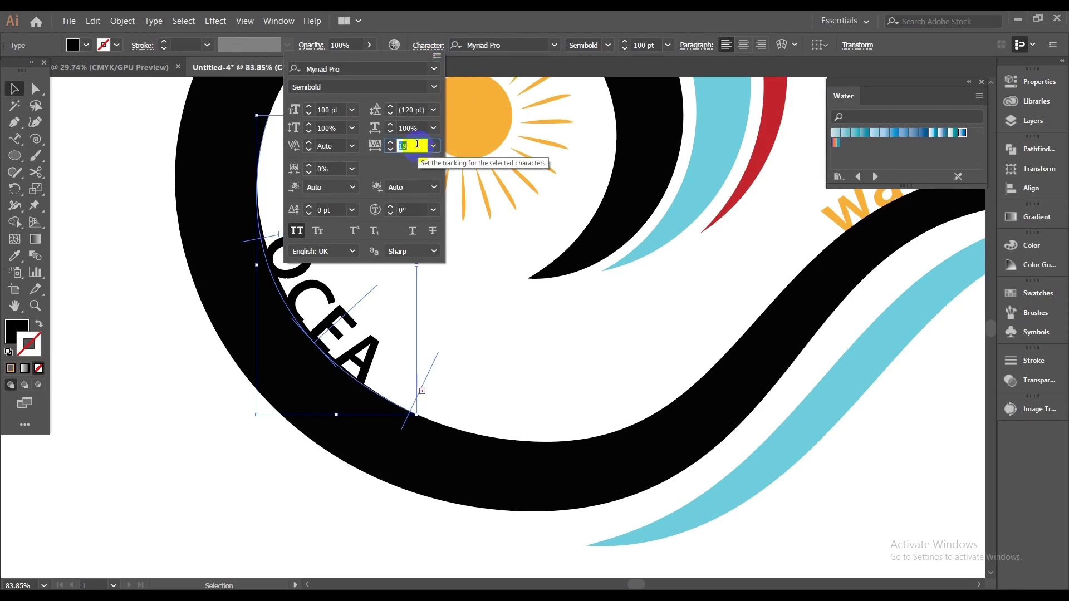
pyautogui.press('Up')
pyautogui.press('Up')
pyautogui.press('Up')
# Step: Slide OCEAN further up the curve and make it Bold
pyautogui.click(608, 44)
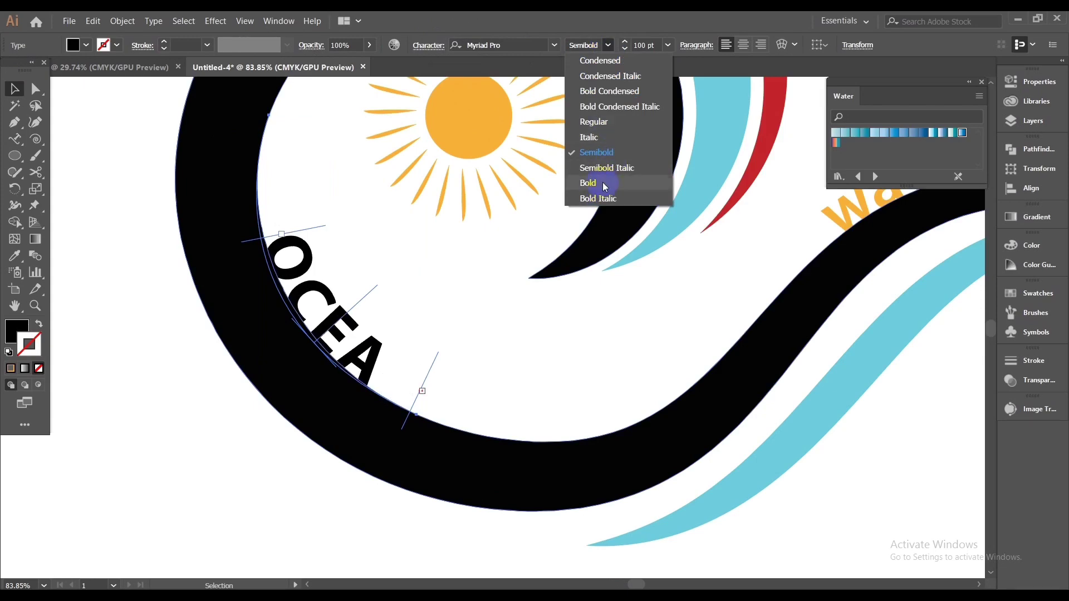
pyautogui.click(603, 153)
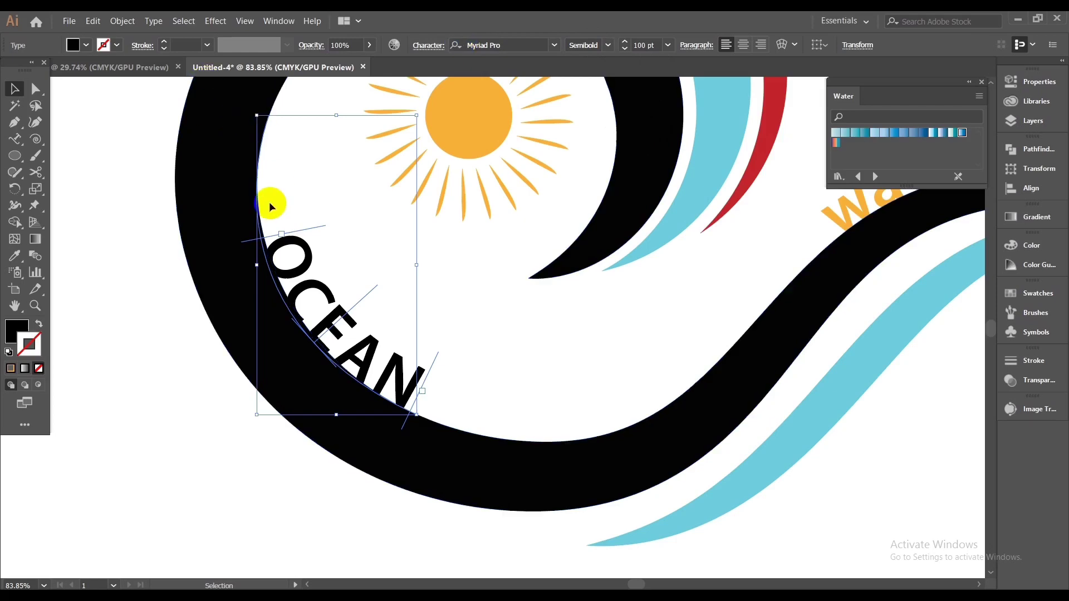
pyautogui.moveTo(244, 239); pyautogui.dragTo(228, 181)
pyautogui.click(607, 49)
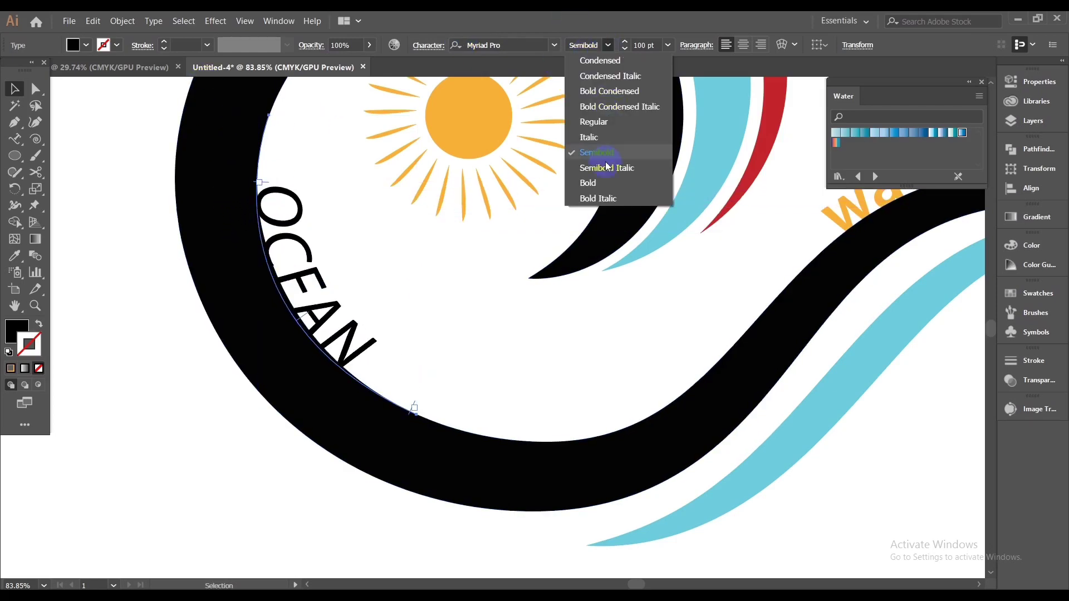
pyautogui.click(592, 185)
# Step: Raise OCEAN's tracking to about 100 in the Character panel
pyautogui.click(429, 52)
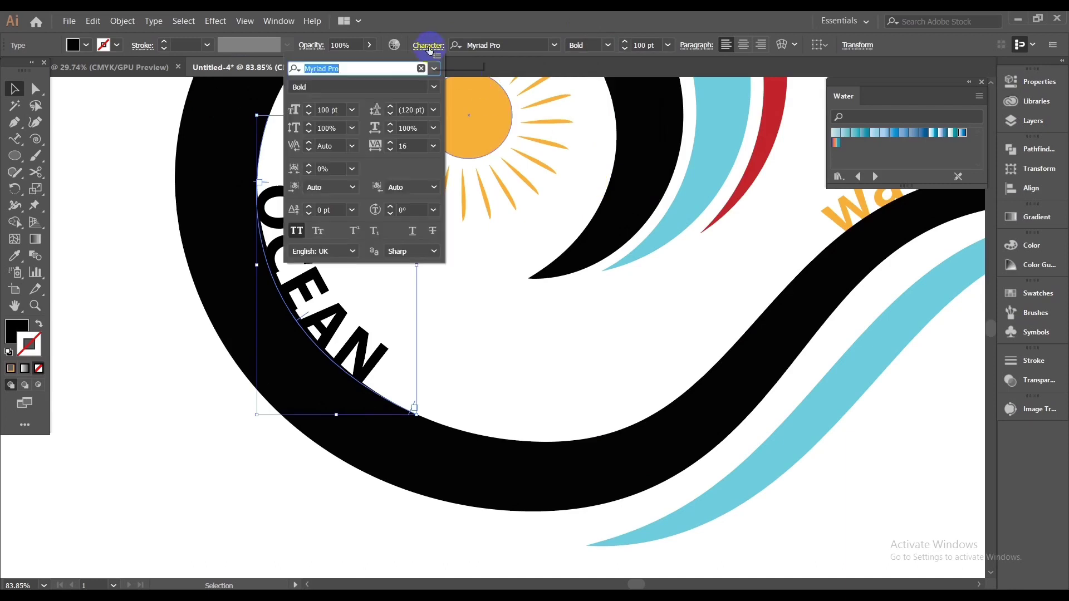
pyautogui.click(410, 146)
pyautogui.scroll(1, 413, 139)
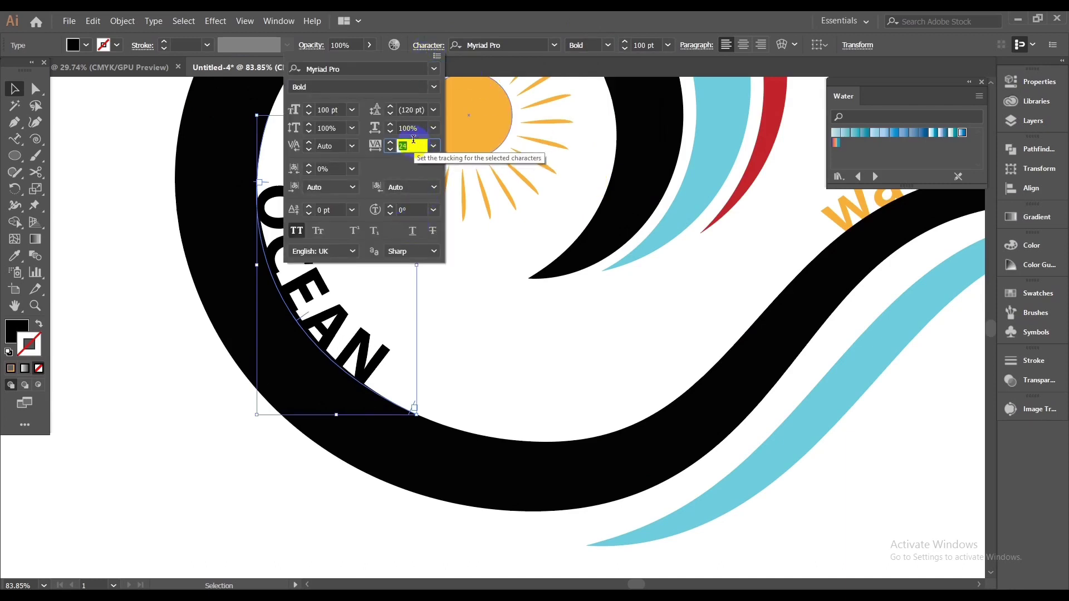
pyautogui.scroll(1, 413, 139)
pyautogui.scroll(1, 413, 139)
pyautogui.scroll(1, 413, 140)
pyautogui.scroll(1, 413, 139)
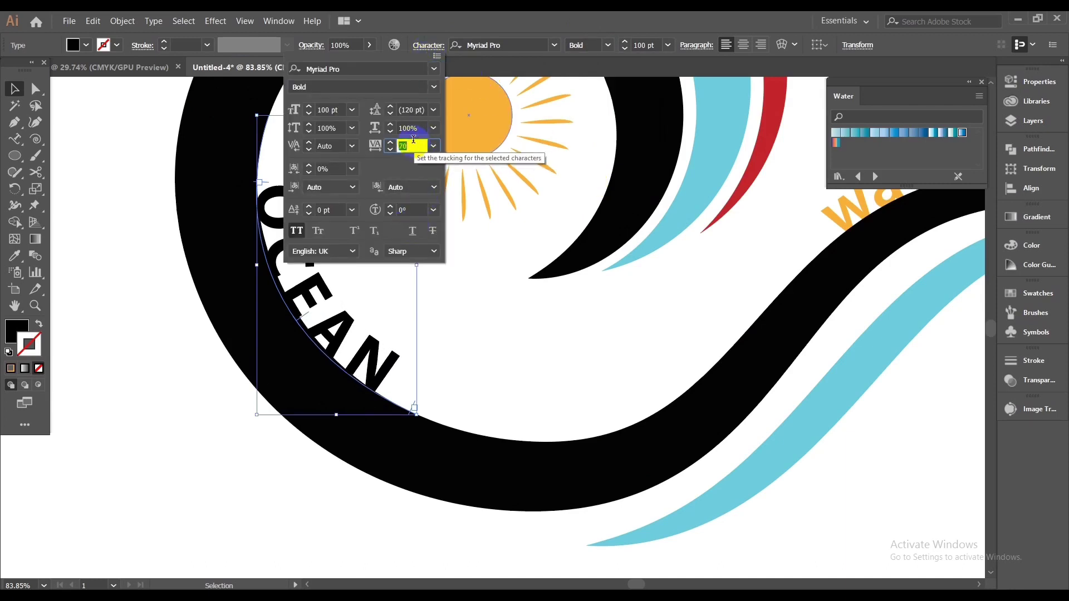
pyautogui.scroll(1, 413, 140)
pyautogui.scroll(1, 413, 139)
pyautogui.scroll(1, 413, 139)
pyautogui.scroll(1, 413, 140)
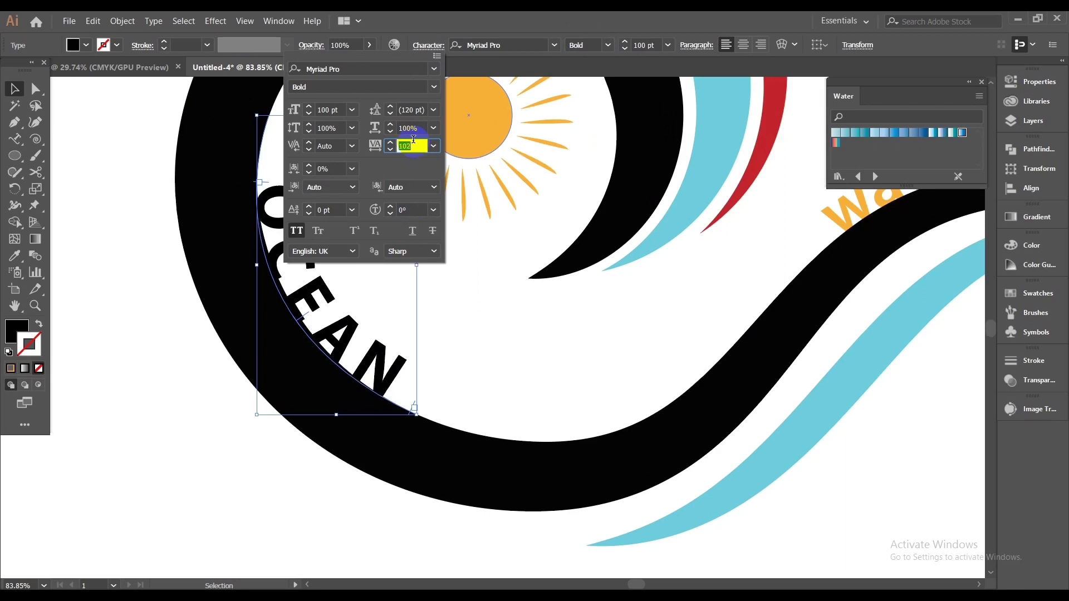
pyautogui.scroll(-1, 413, 139)
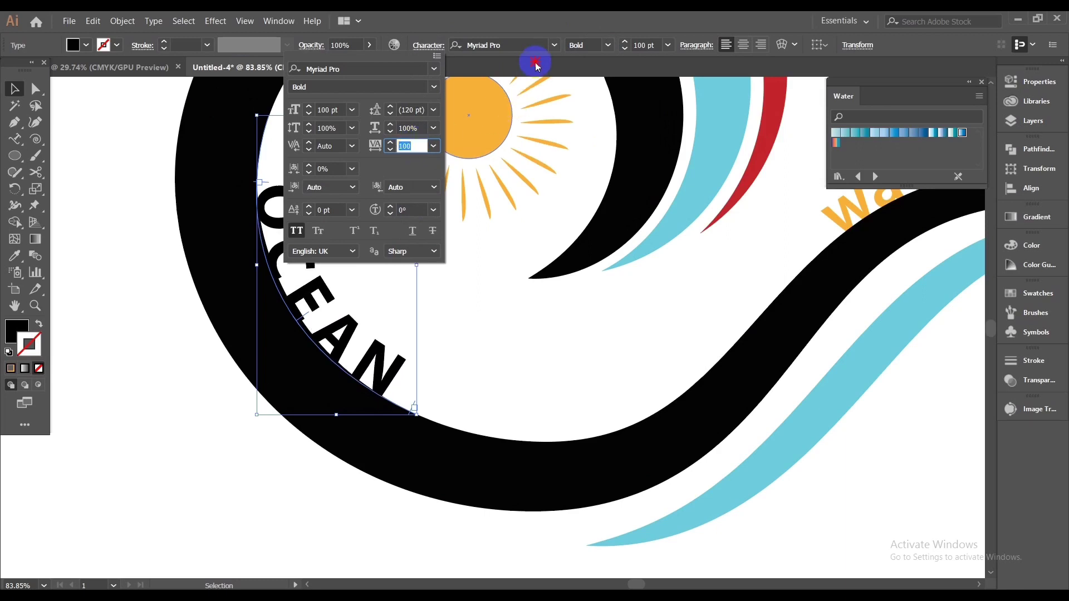
# Step: Expand OCEAN into outlines and colour it the sun's orange
pyautogui.click(123, 21)
pyautogui.click(136, 139)
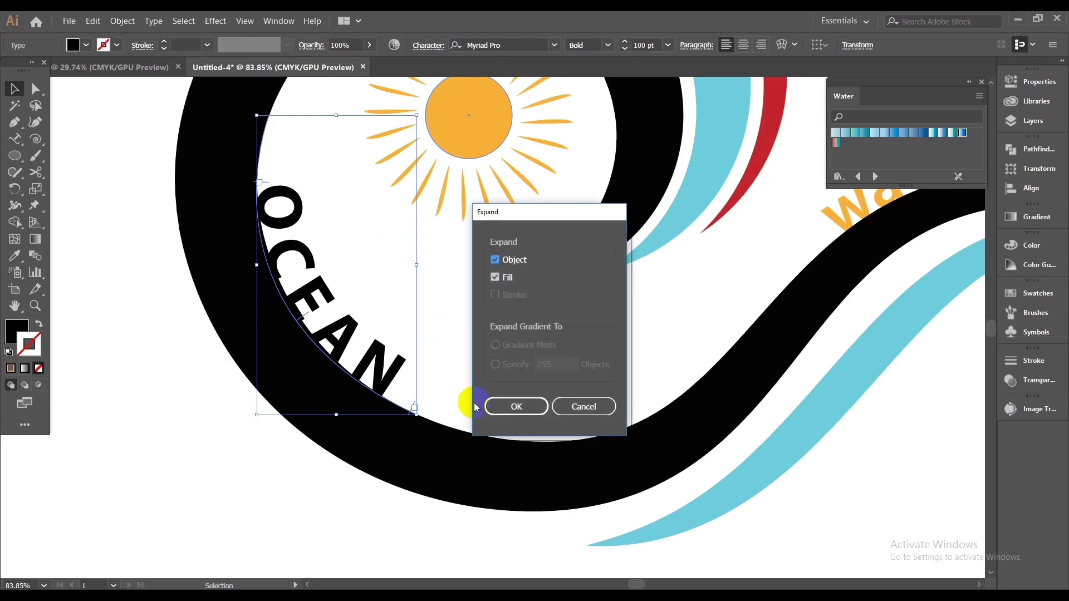
pyautogui.click(513, 406)
pyautogui.click(18, 256)
pyautogui.click(504, 109)
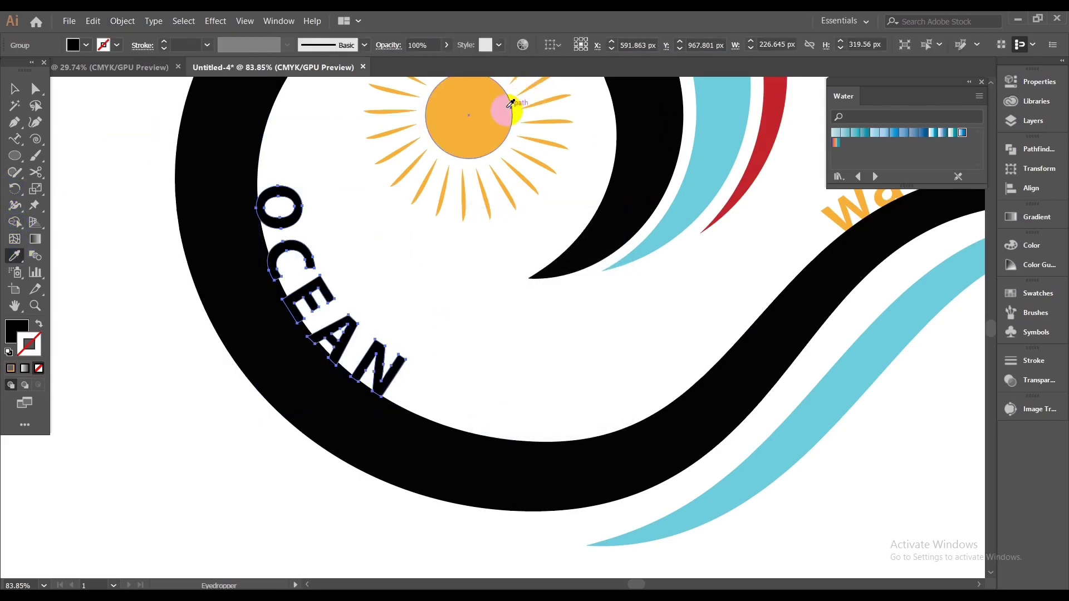
pyautogui.click(22, 92)
# Step: Send the OCEAN group behind the swirl
pyautogui.rightClick(454, 268)
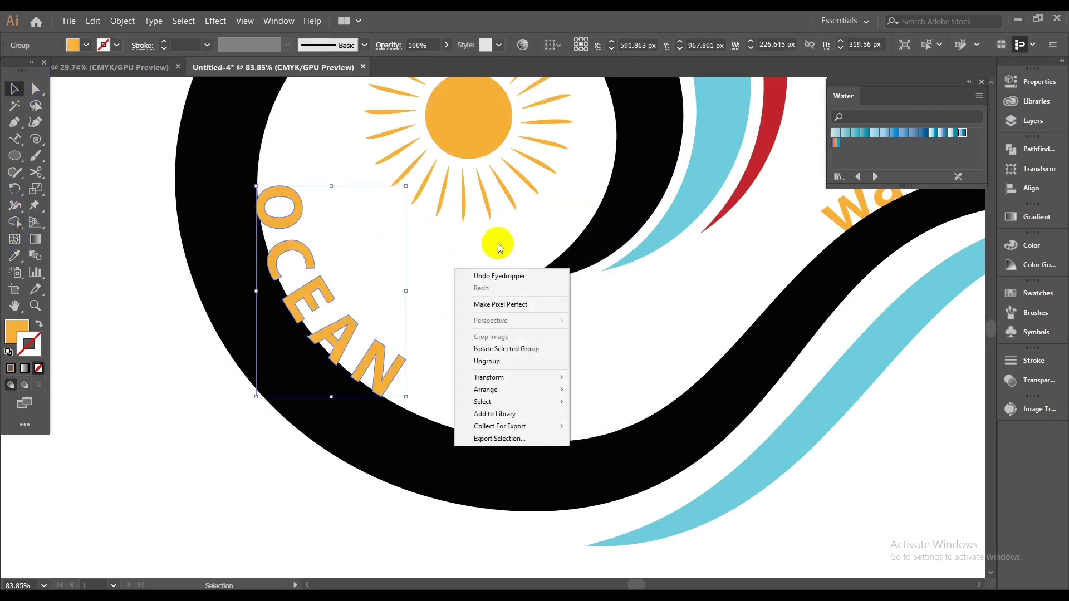
pyautogui.click(602, 426)
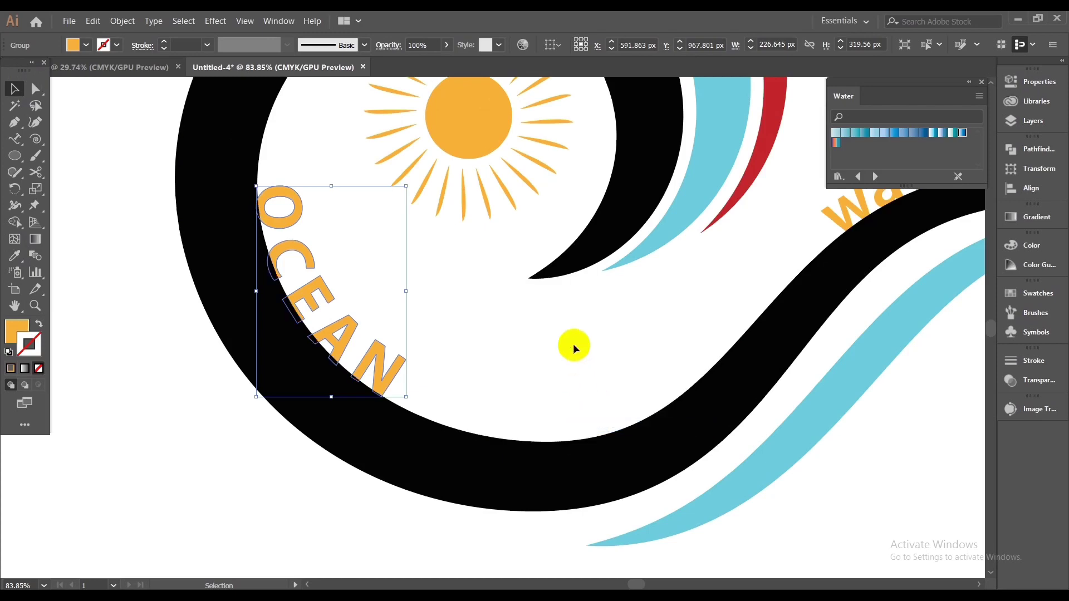
pyautogui.click(573, 345)
pyautogui.scroll(-5, 508, 366)
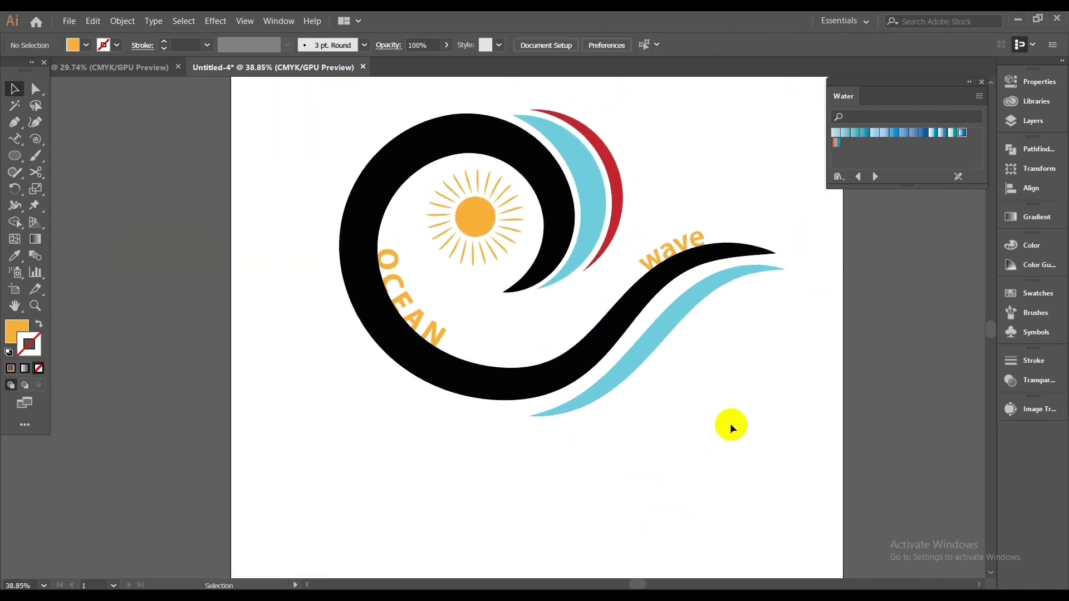
# Step: Fill the black swirl with a bright blue diagonal Water gradient
pyautogui.click(599, 398)
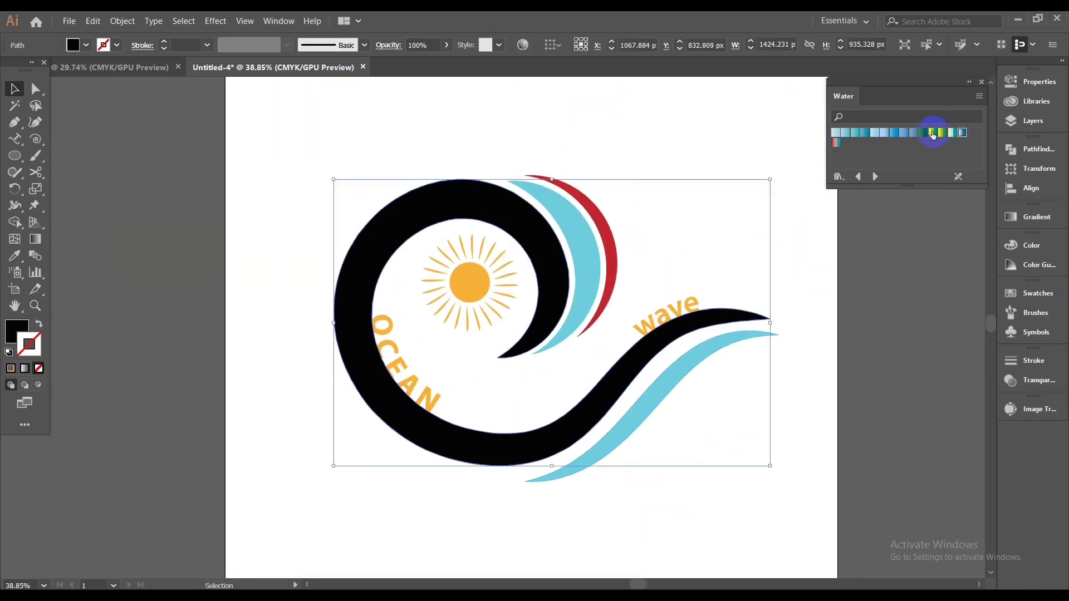
pyautogui.click(933, 135)
pyautogui.press('g')
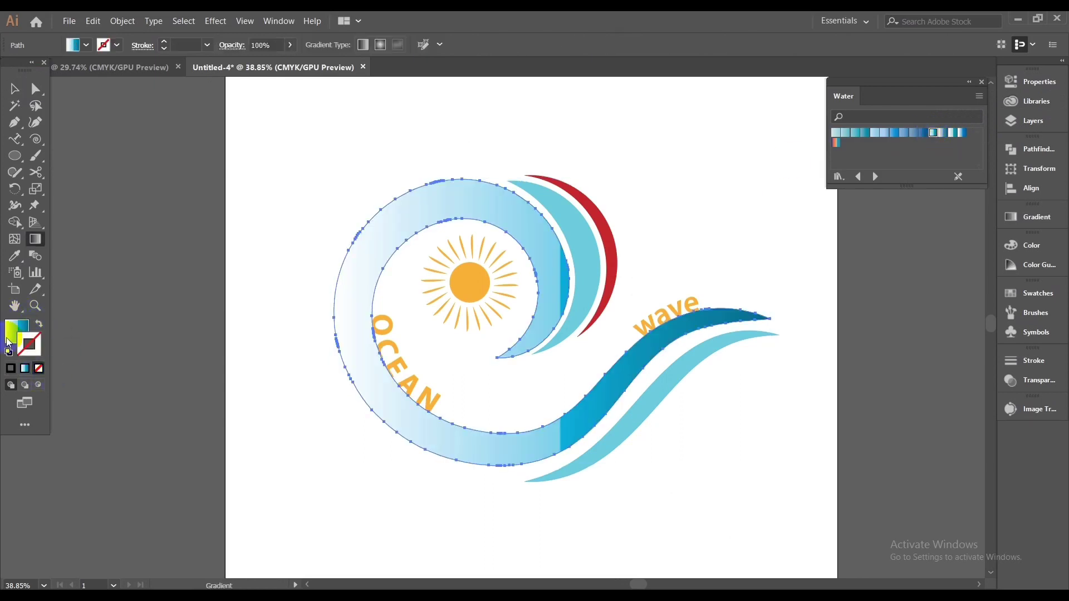
pyautogui.moveTo(243, 196); pyautogui.dragTo(354, 316)
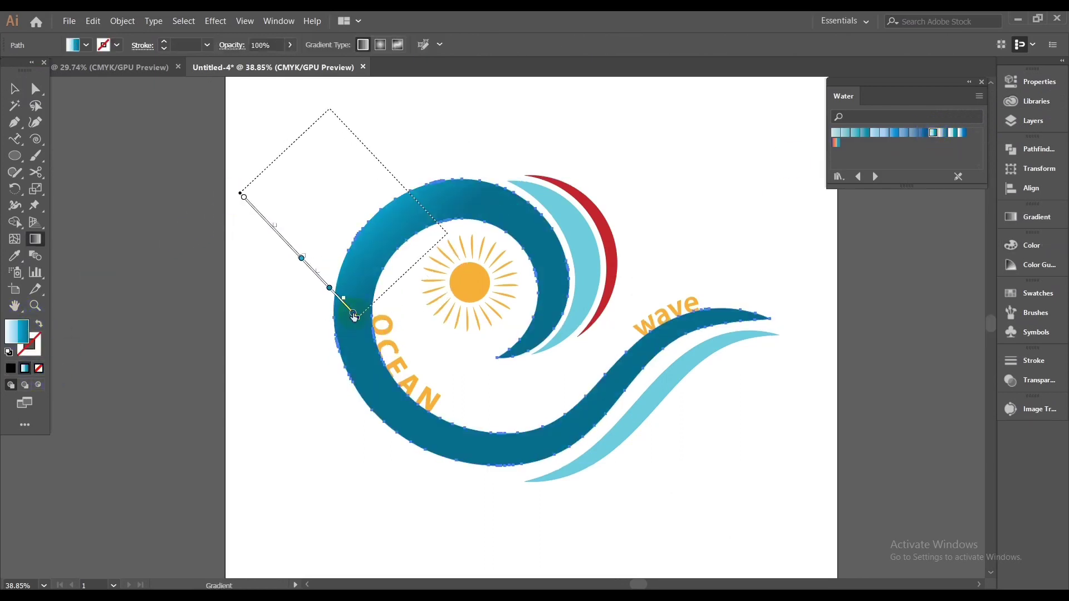
pyautogui.click(959, 133)
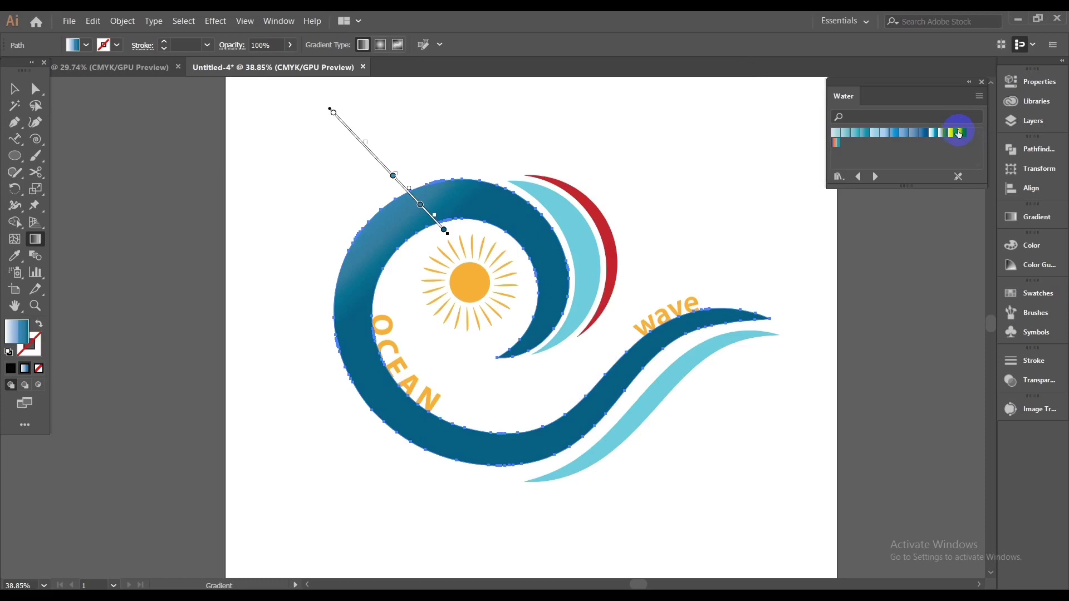
pyautogui.click(958, 133)
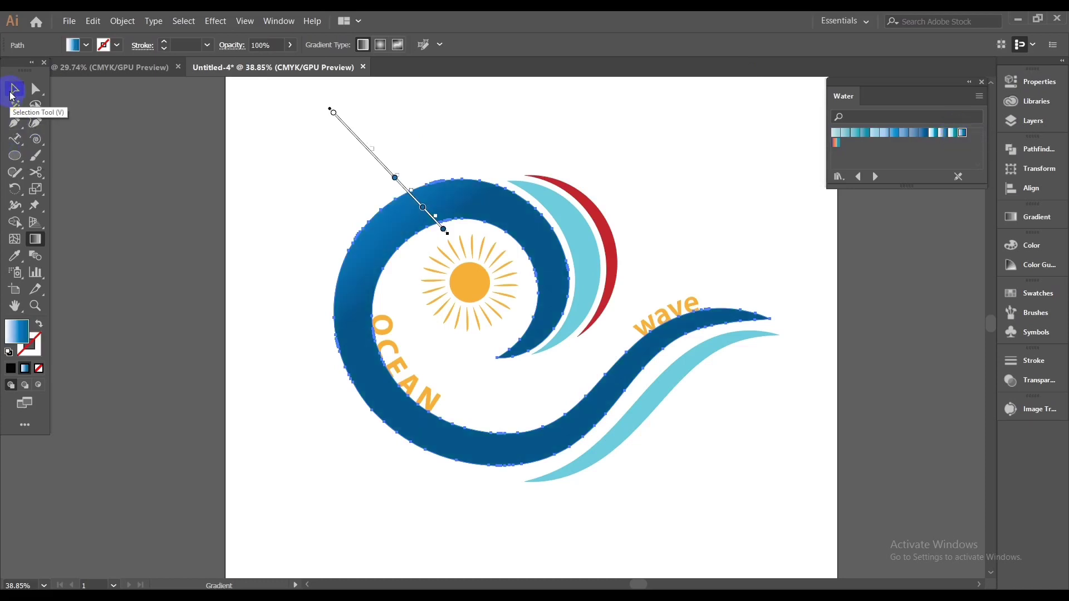
pyautogui.click(12, 90)
# Step: Give the red crescent a blue gradient and view the whole logo
pyautogui.click(195, 132)
pyautogui.click(601, 203)
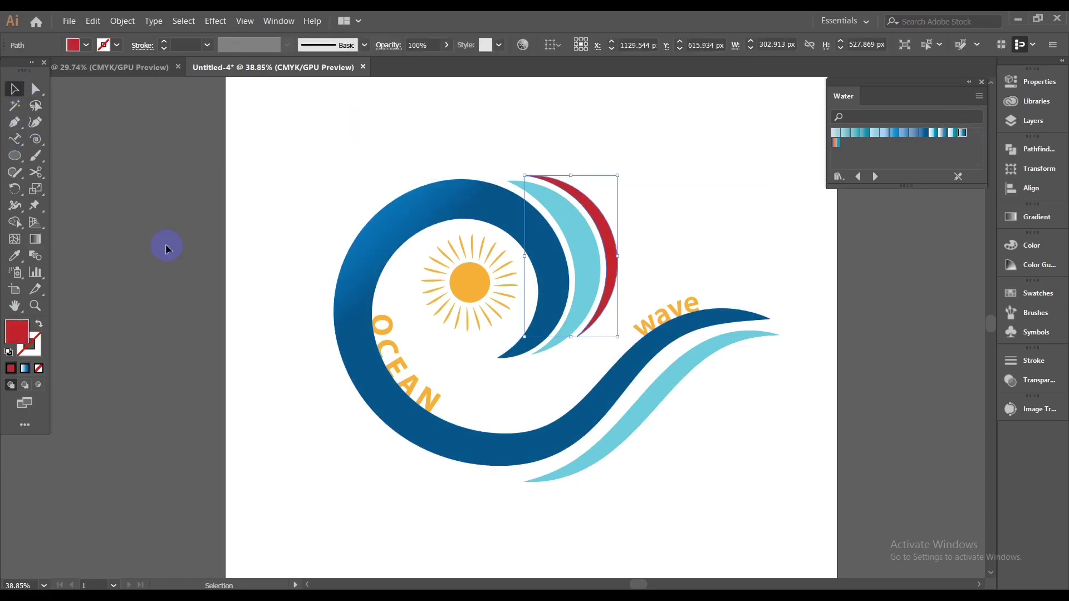
pyautogui.click(371, 242)
pyautogui.click(14, 89)
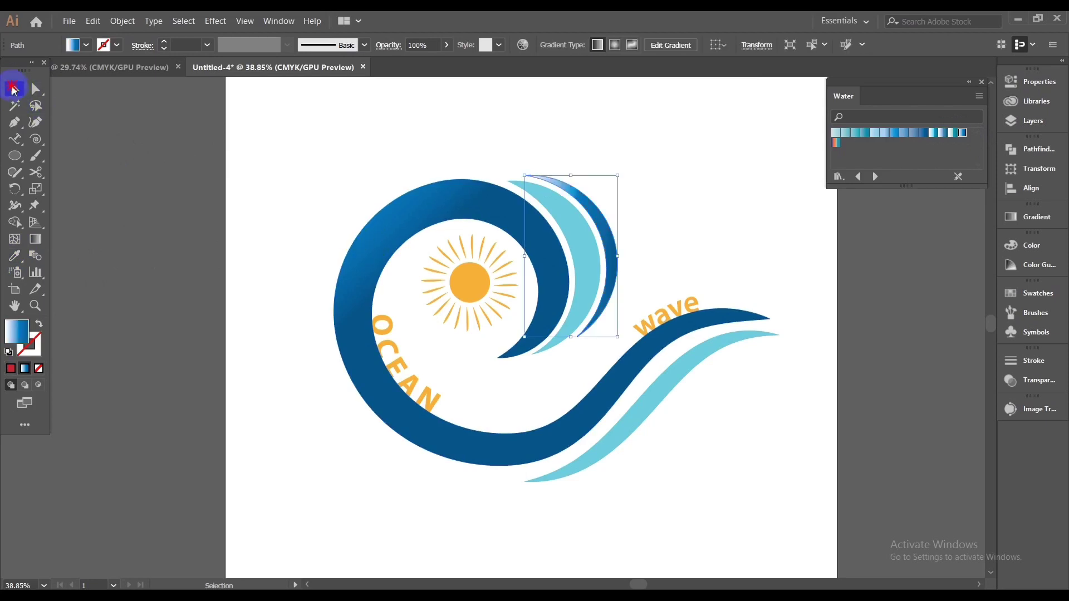
pyautogui.click(312, 235)
pyautogui.moveTo(695, 425)
pyautogui.mouseDown()
pyautogui.moveTo(555, 449)
pyautogui.moveTo(616, 476)
pyautogui.mouseUp()
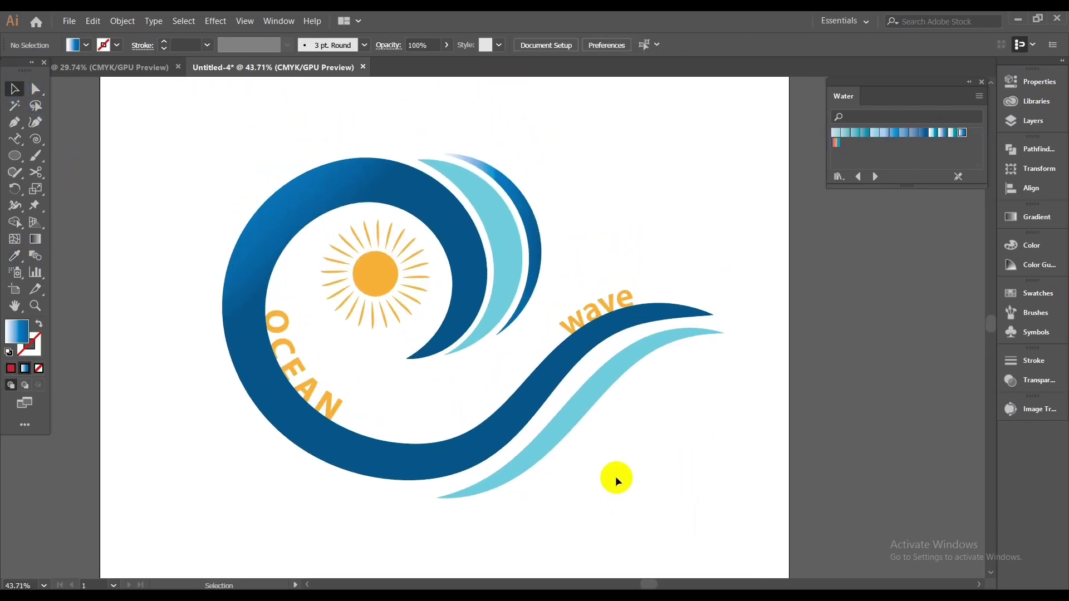